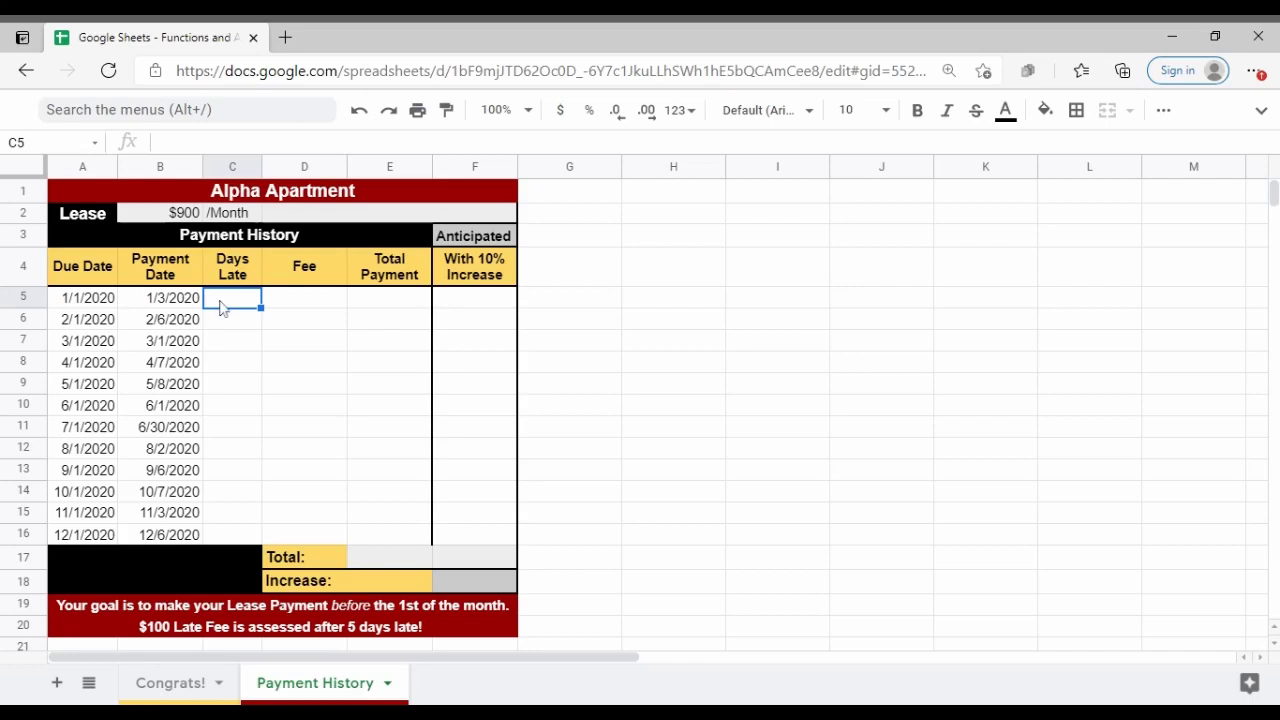
# Calculate the days late in C5 with =ABS(Days(A5,B5+1)) and fill the formula down through C16
pyautogui.doubleClick(228, 306)
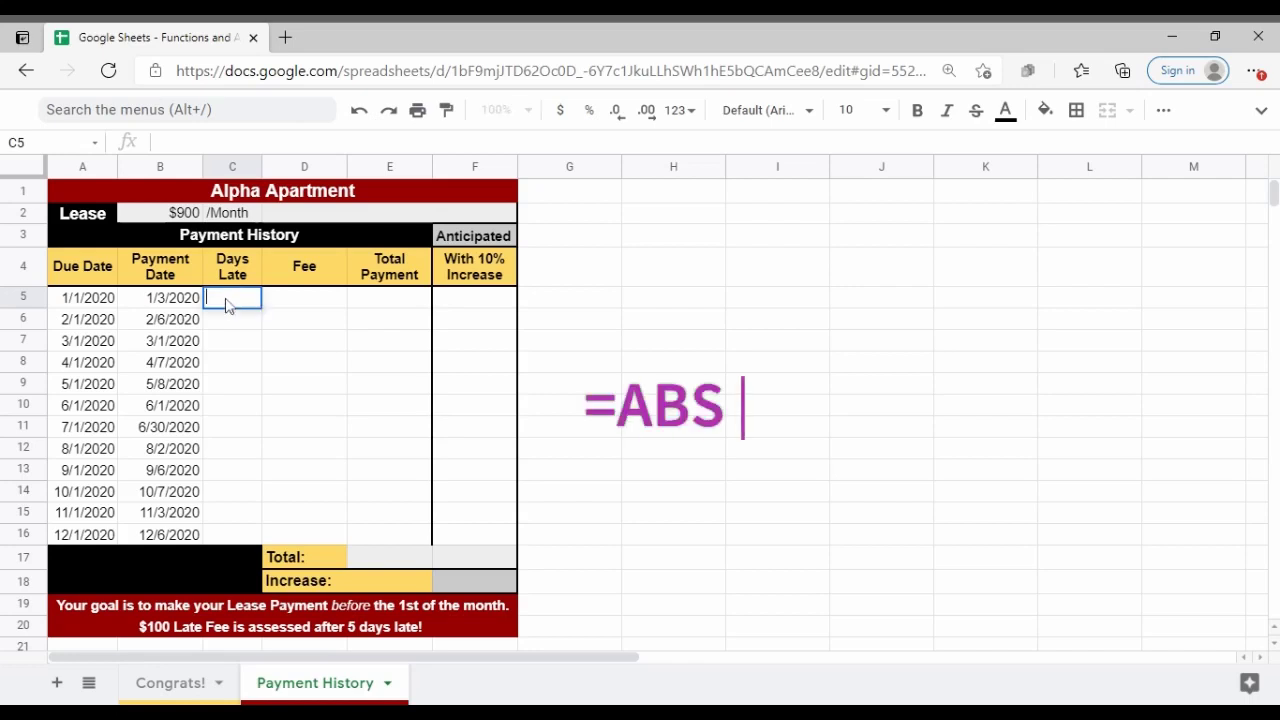
pyautogui.write('=ABS')
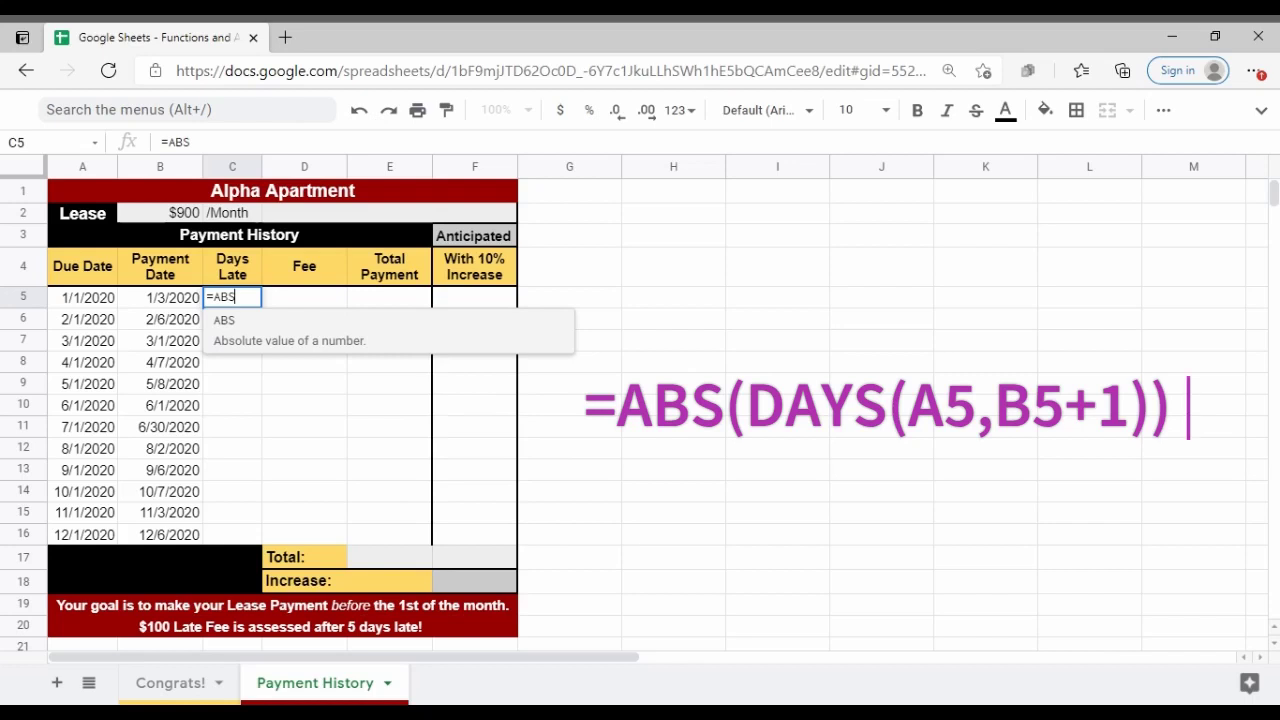
pyautogui.write('(')
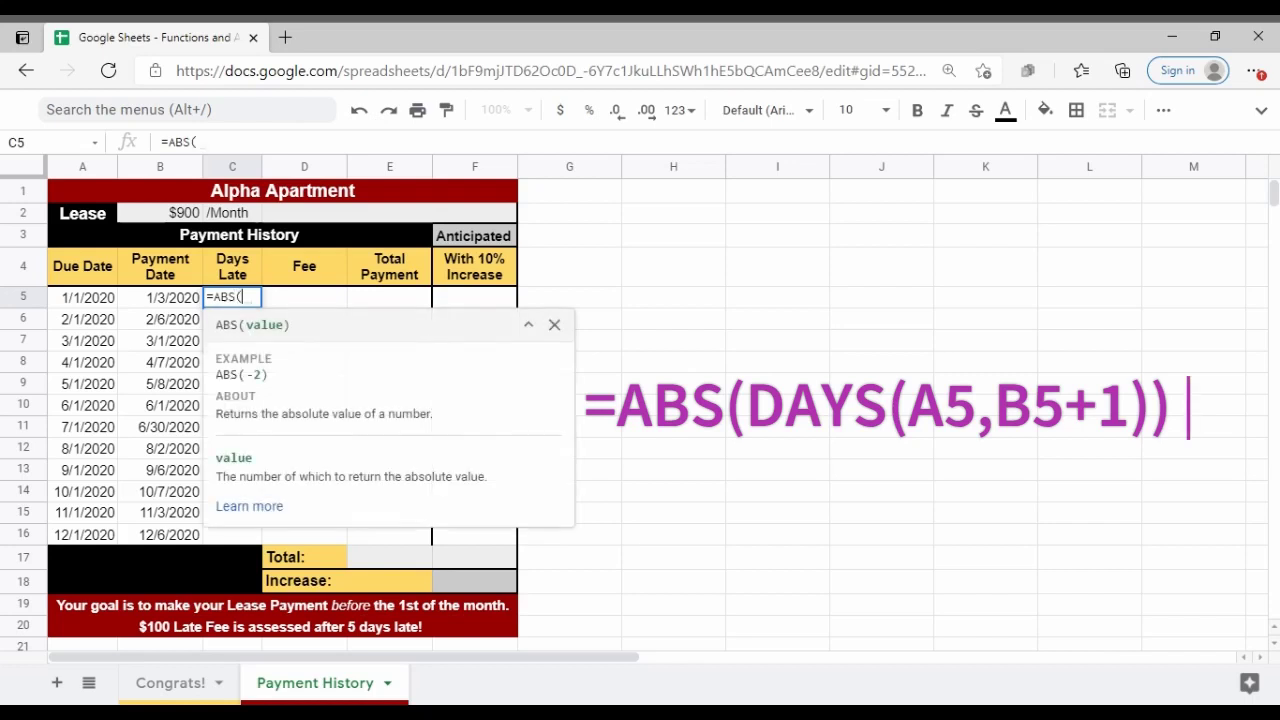
pyautogui.write('Days')
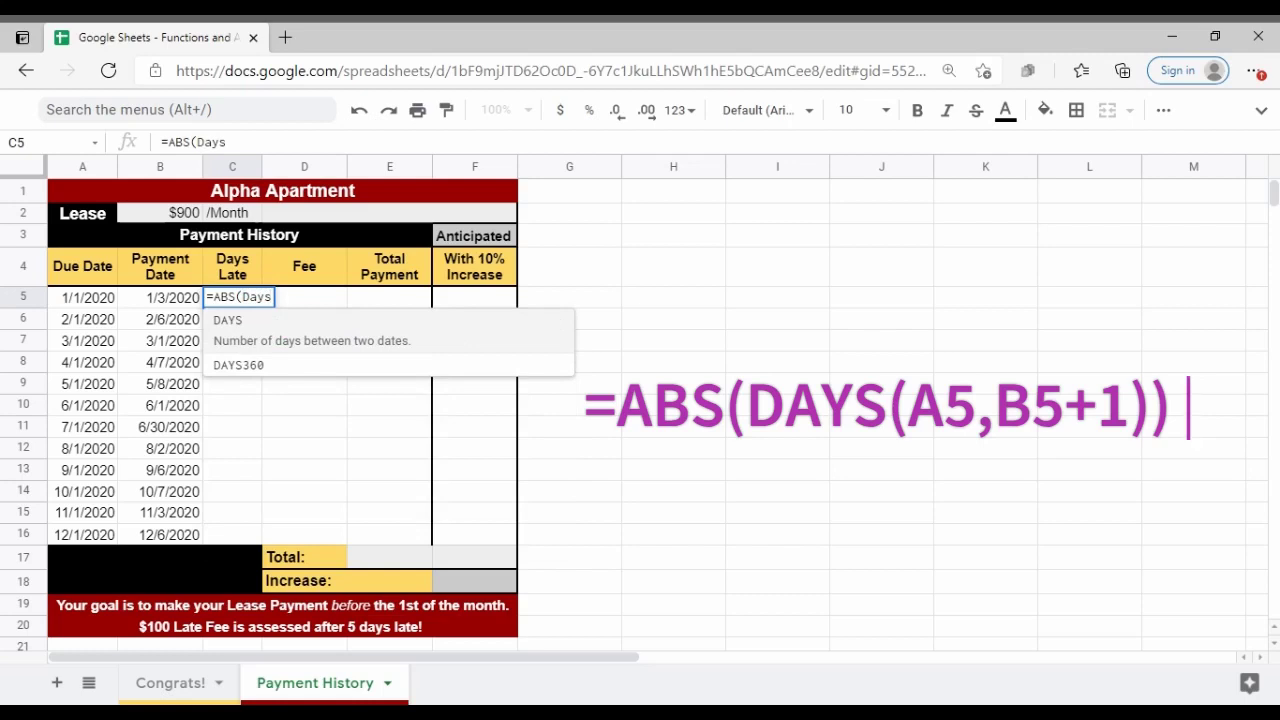
pyautogui.write('(')
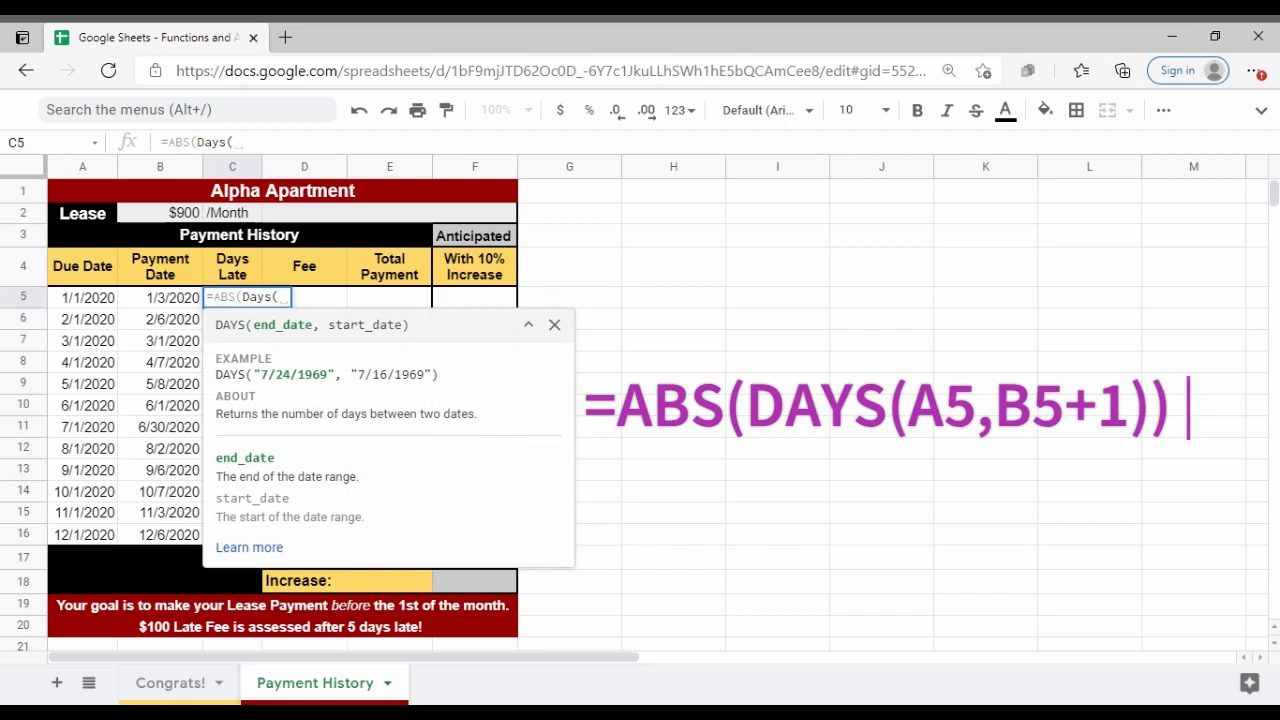
pyautogui.click(103, 304)
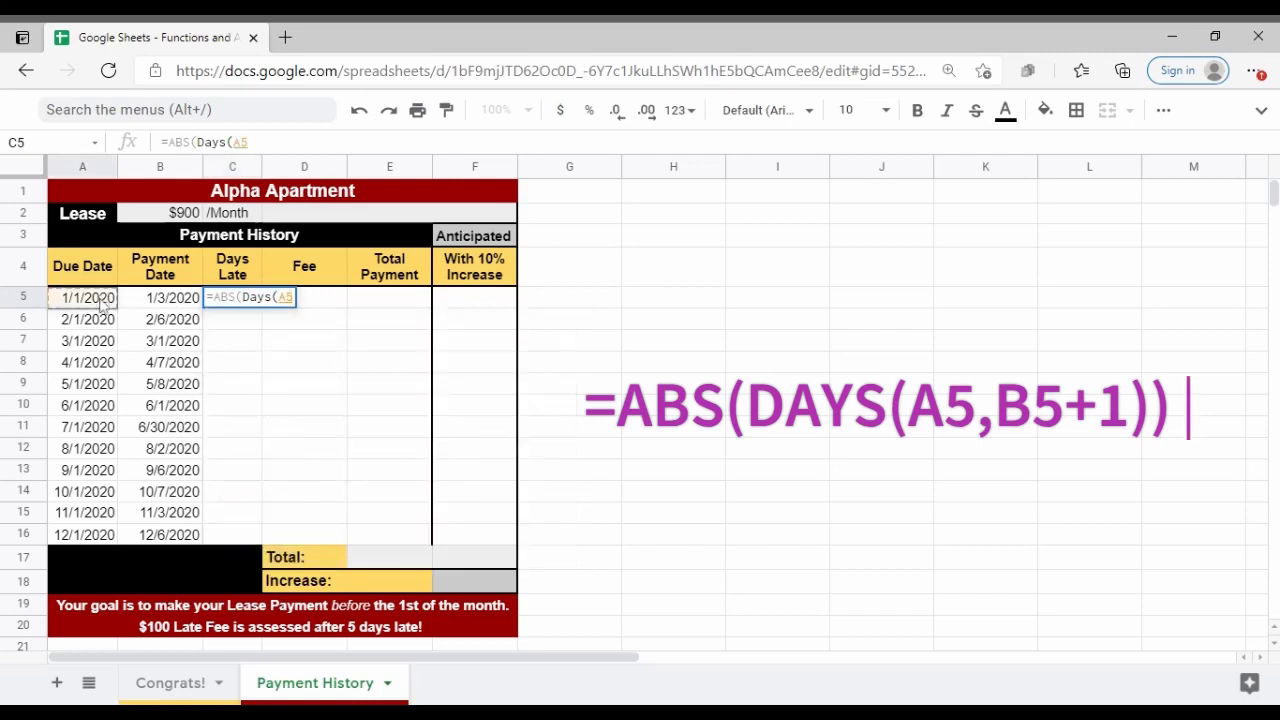
pyautogui.write(',')
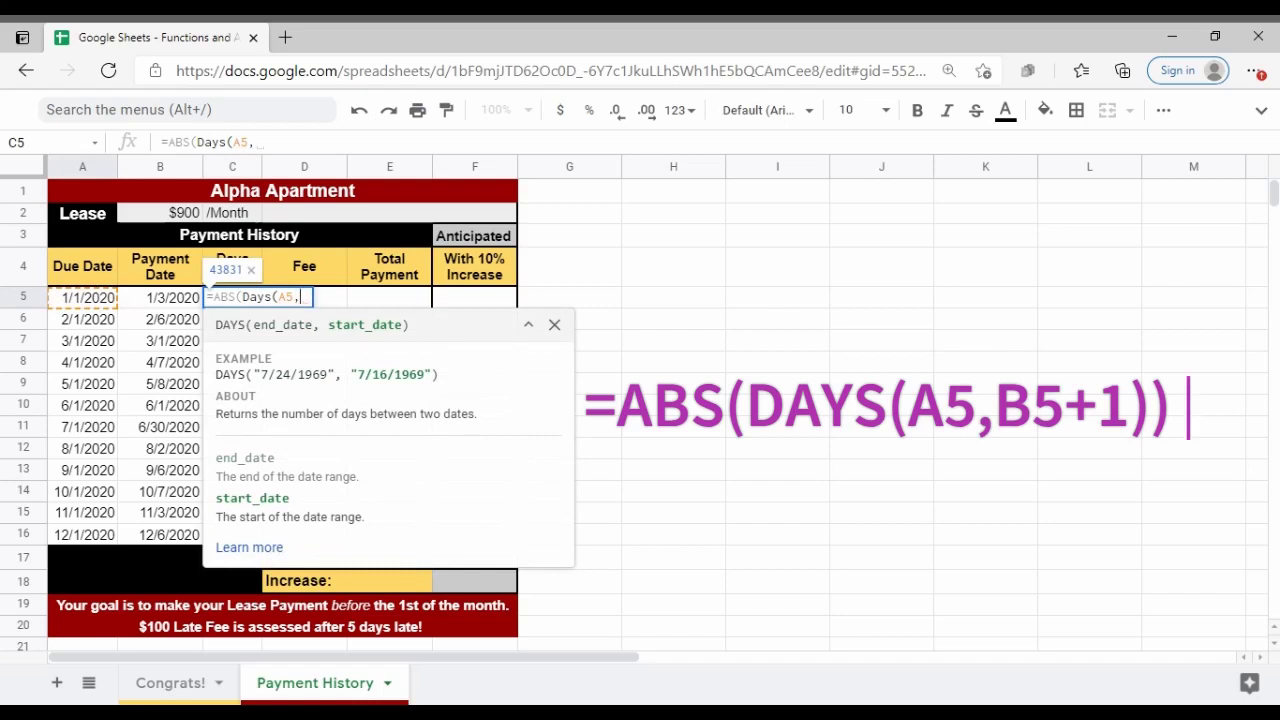
pyautogui.click(170, 308)
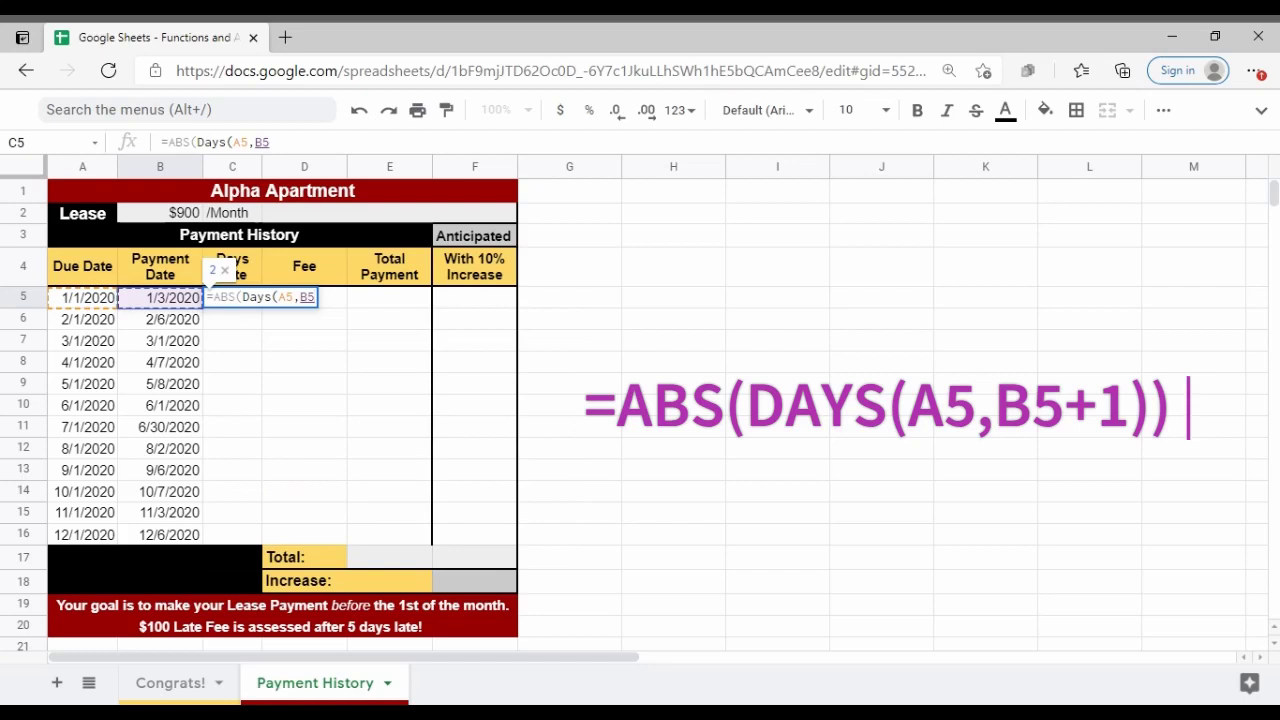
pyautogui.write('+1)')
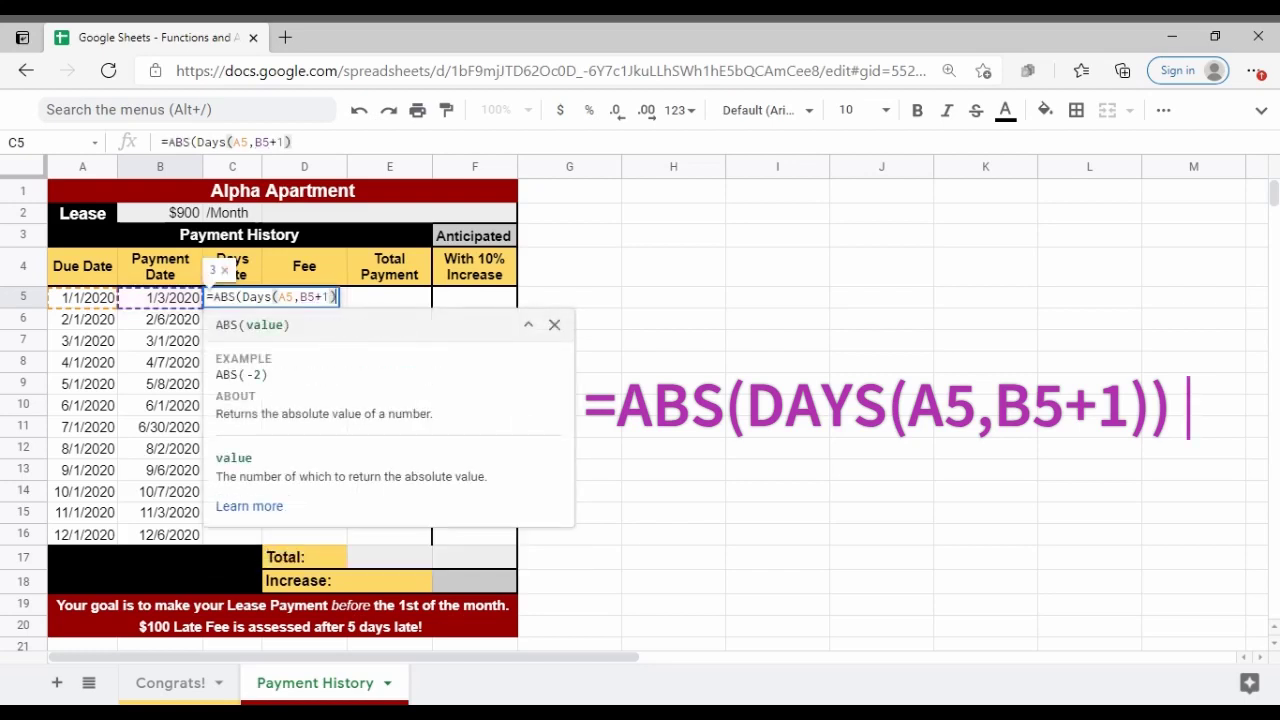
pyautogui.press('Return')
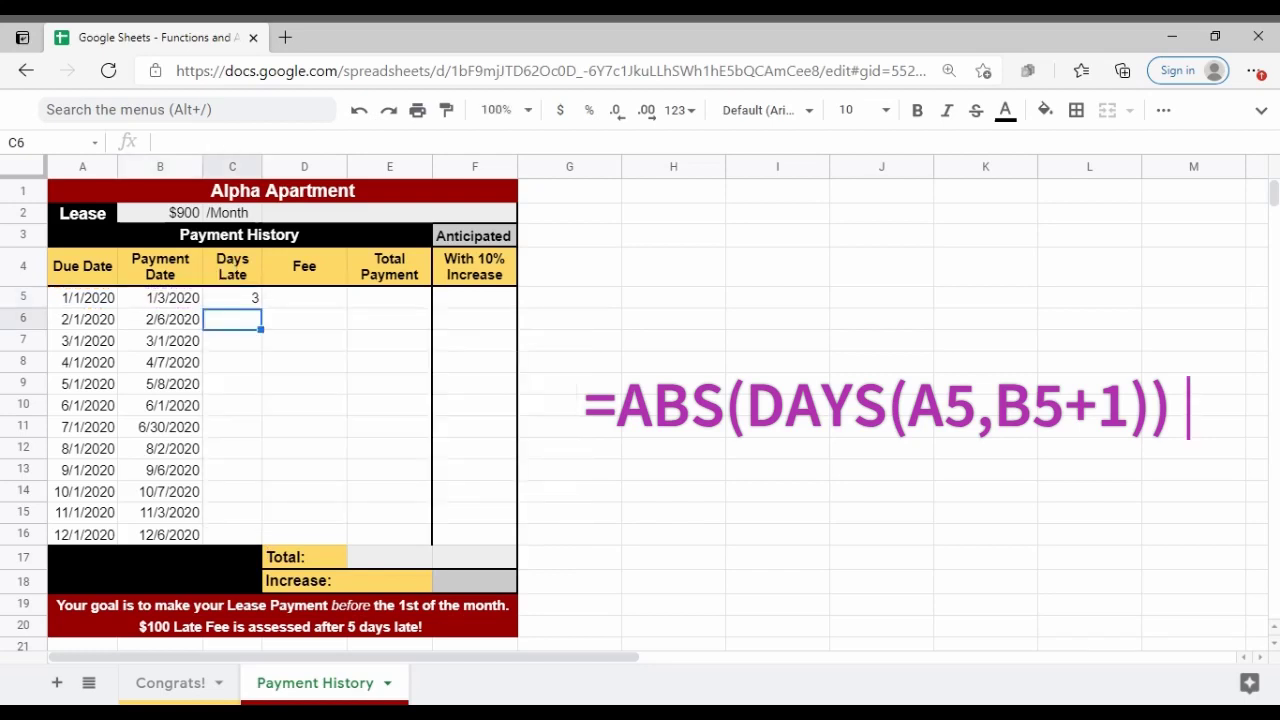
pyautogui.click(222, 302)
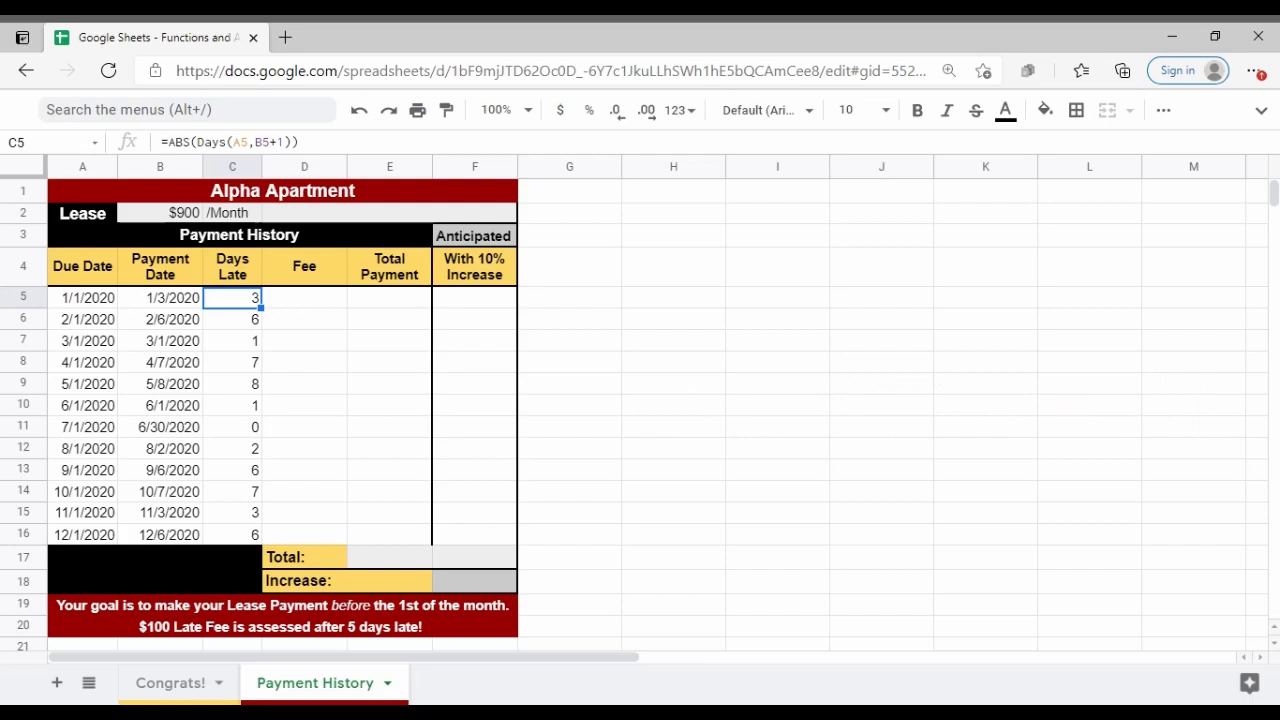
# Enter the sample list Dog, Cat, Dog, Dog, Cat in cells H5 to H9
pyautogui.click(322, 308)
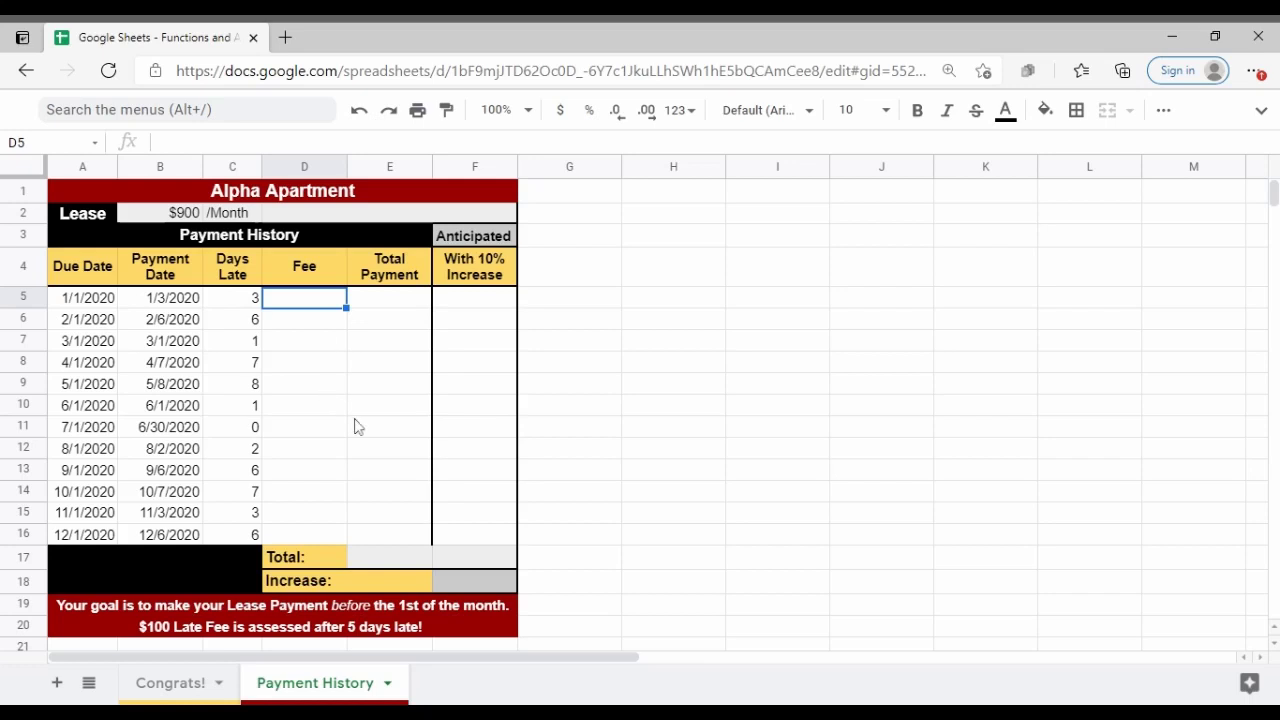
pyautogui.click(670, 308)
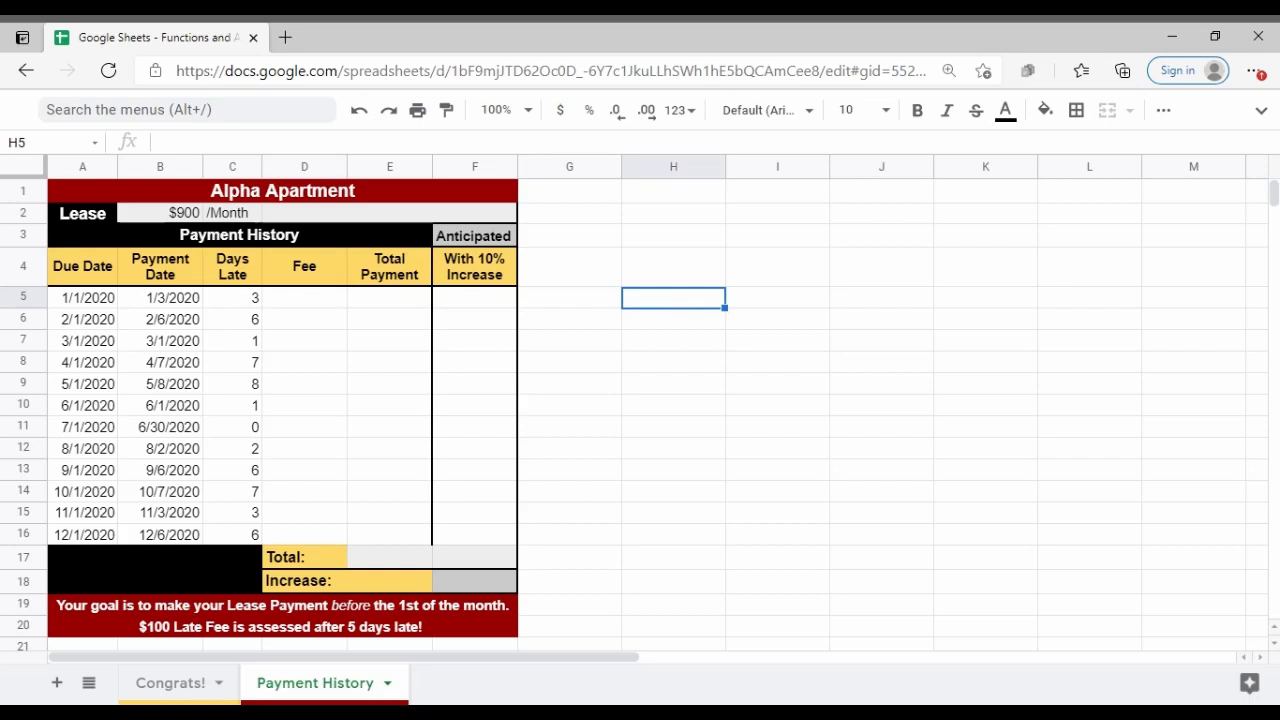
pyautogui.write('Dog')
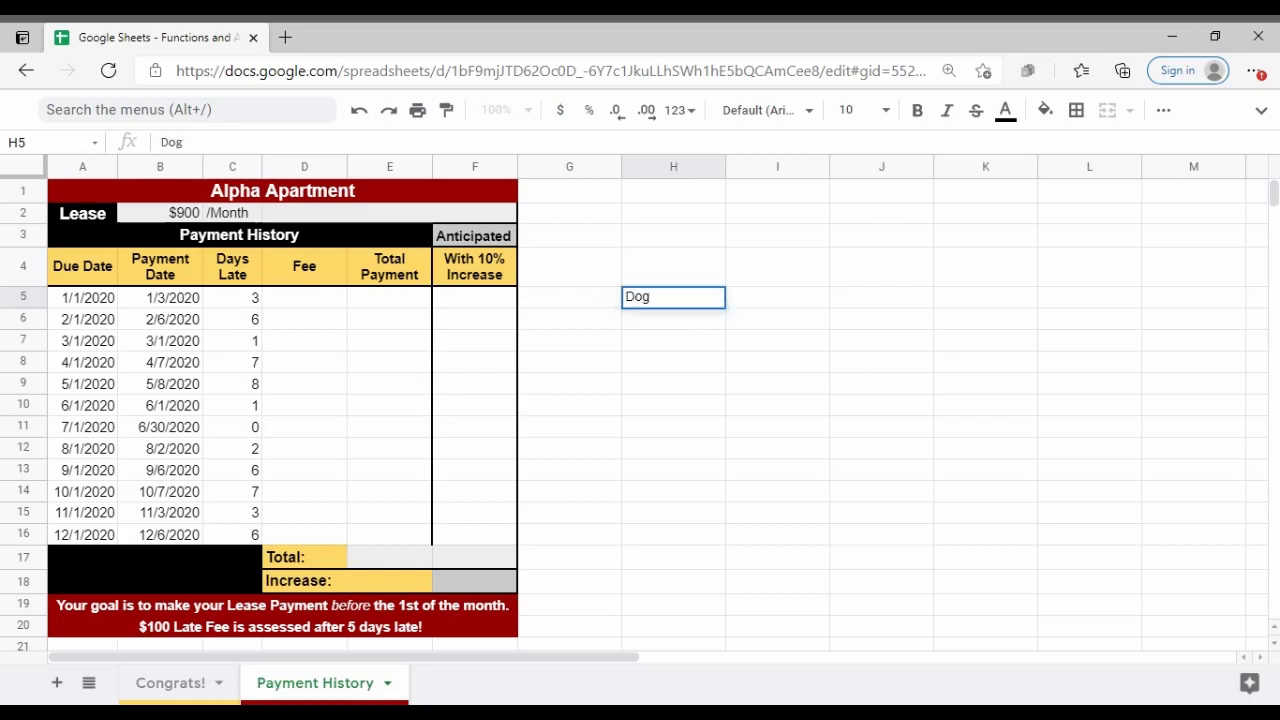
pyautogui.press('Return')
pyautogui.write('Cat')
pyautogui.press('Return')
pyautogui.write('Dog')
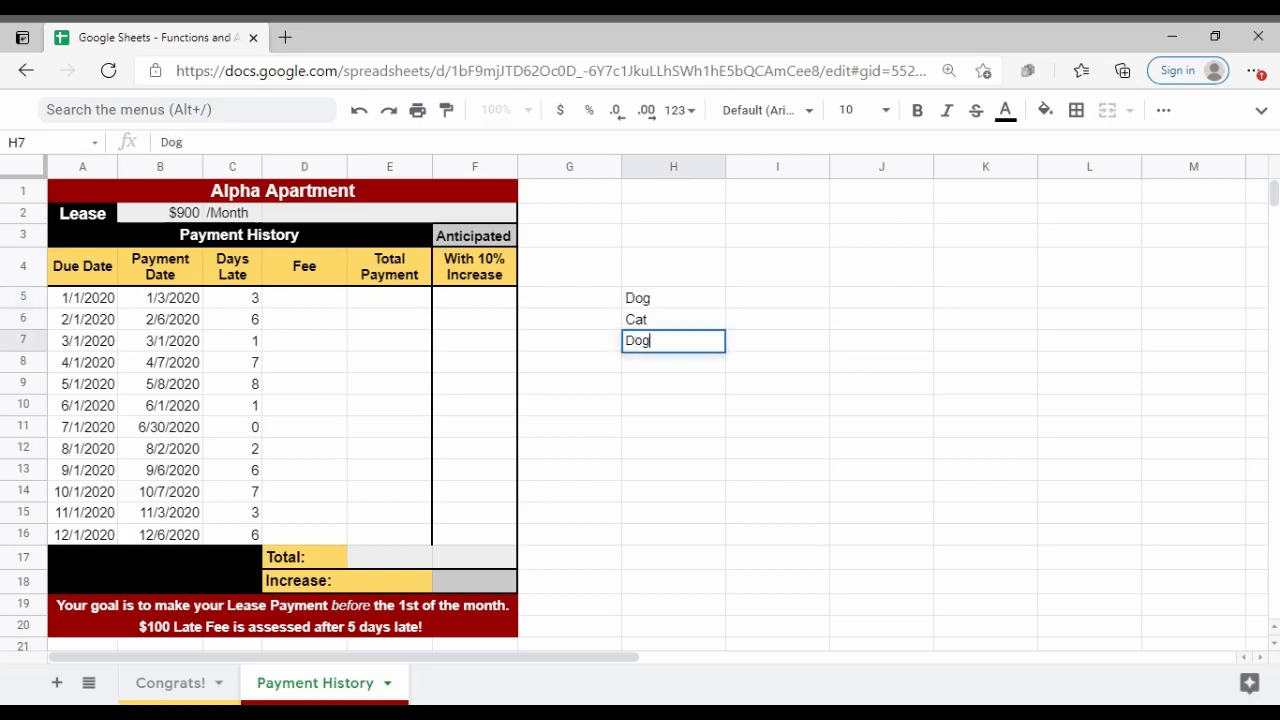
pyautogui.press('Return')
pyautogui.write('Dog')
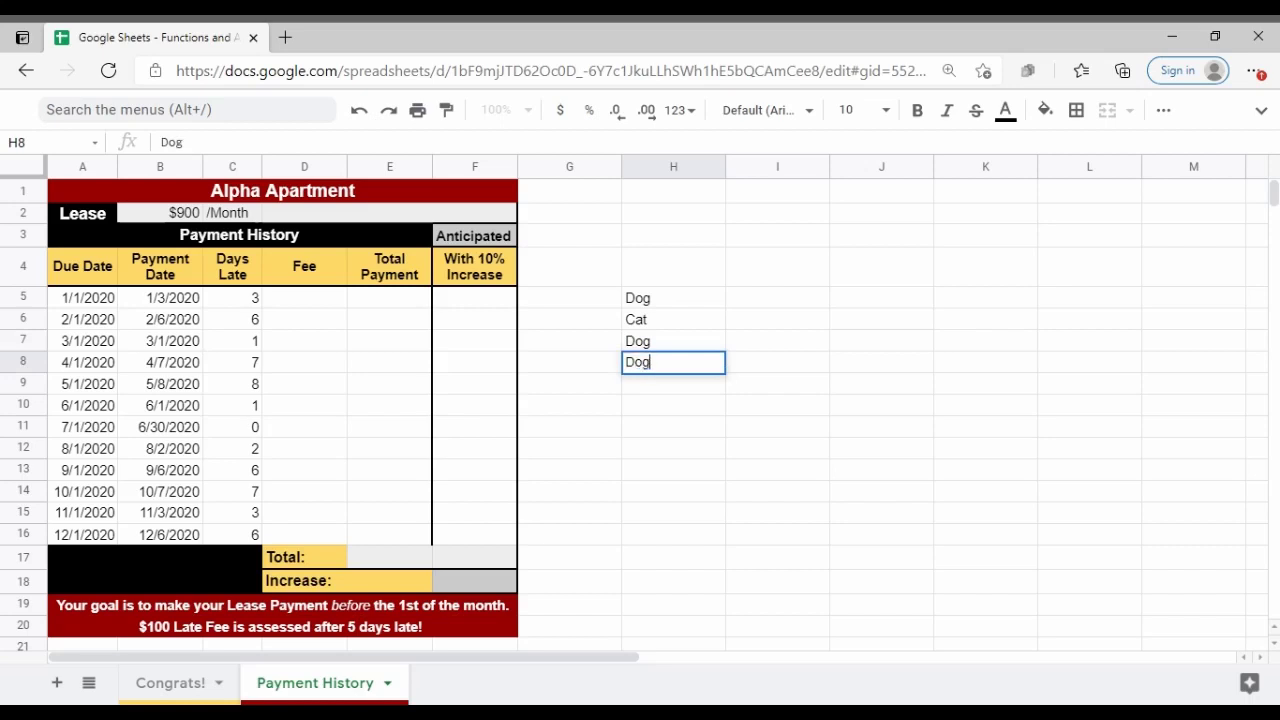
pyautogui.press('Return')
pyautogui.write('Cat')
pyautogui.press('Up')
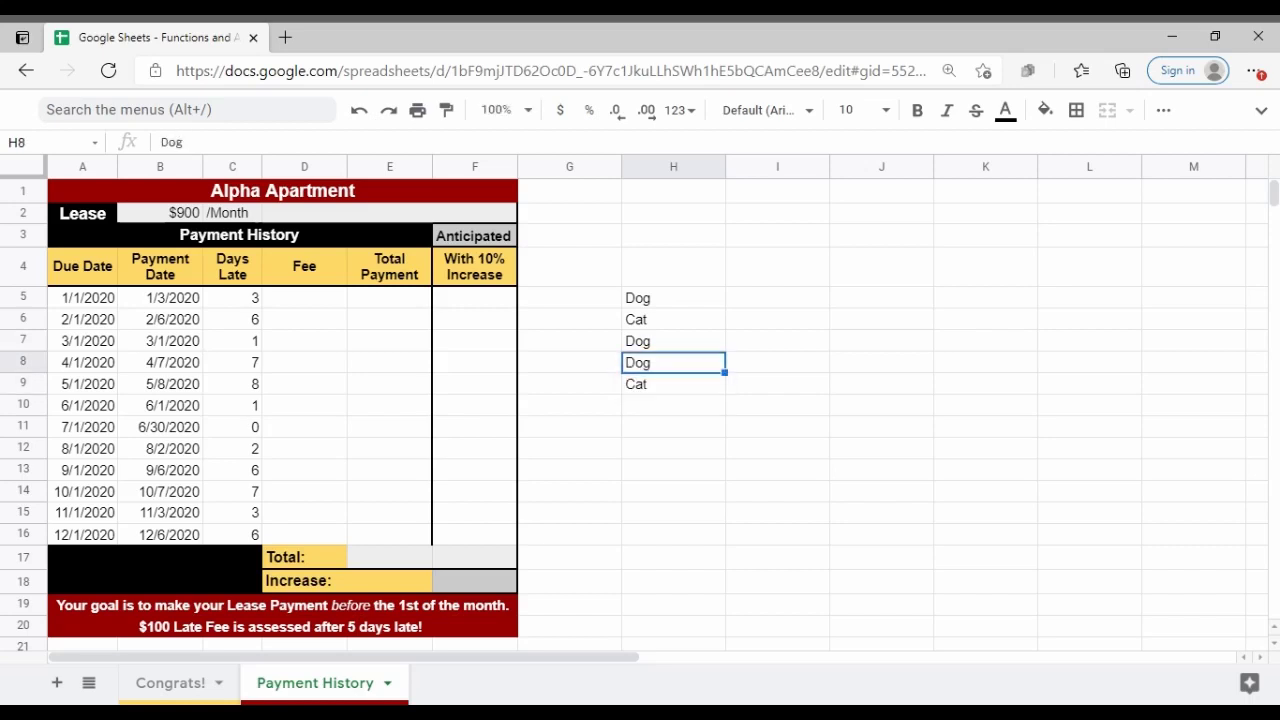
pyautogui.press('Up')
pyautogui.click(663, 300)
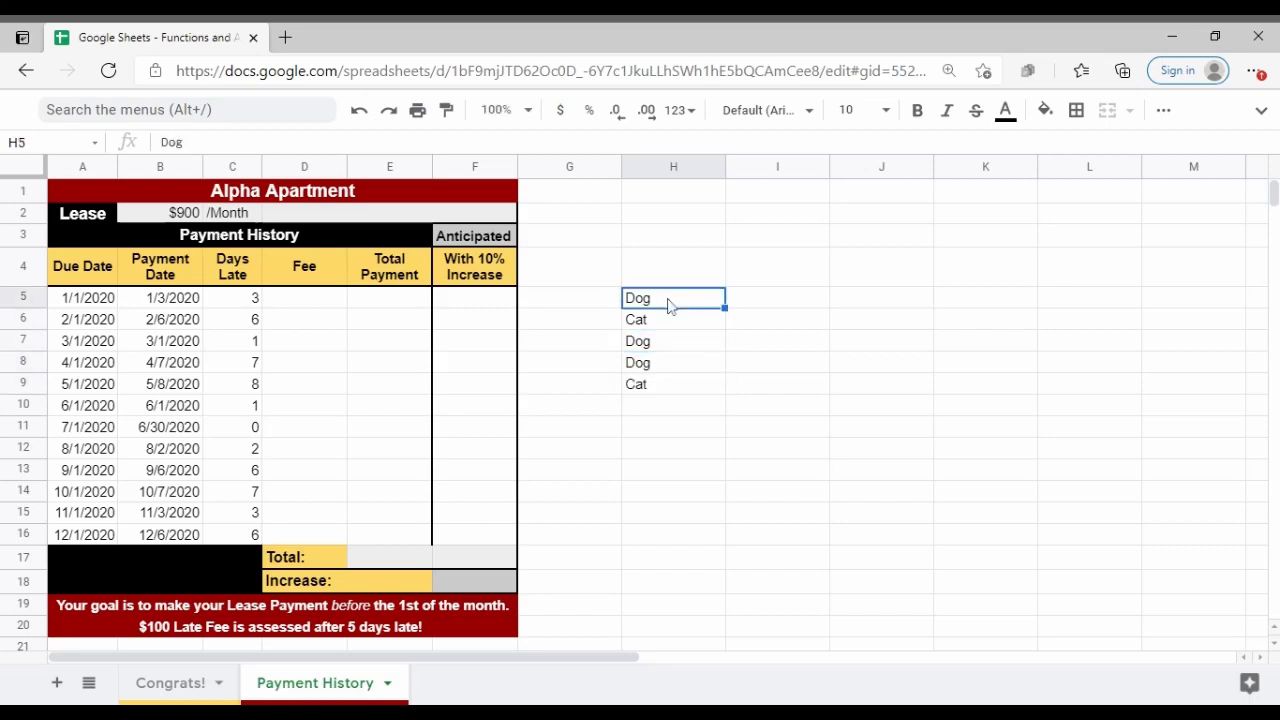
pyautogui.click(647, 348)
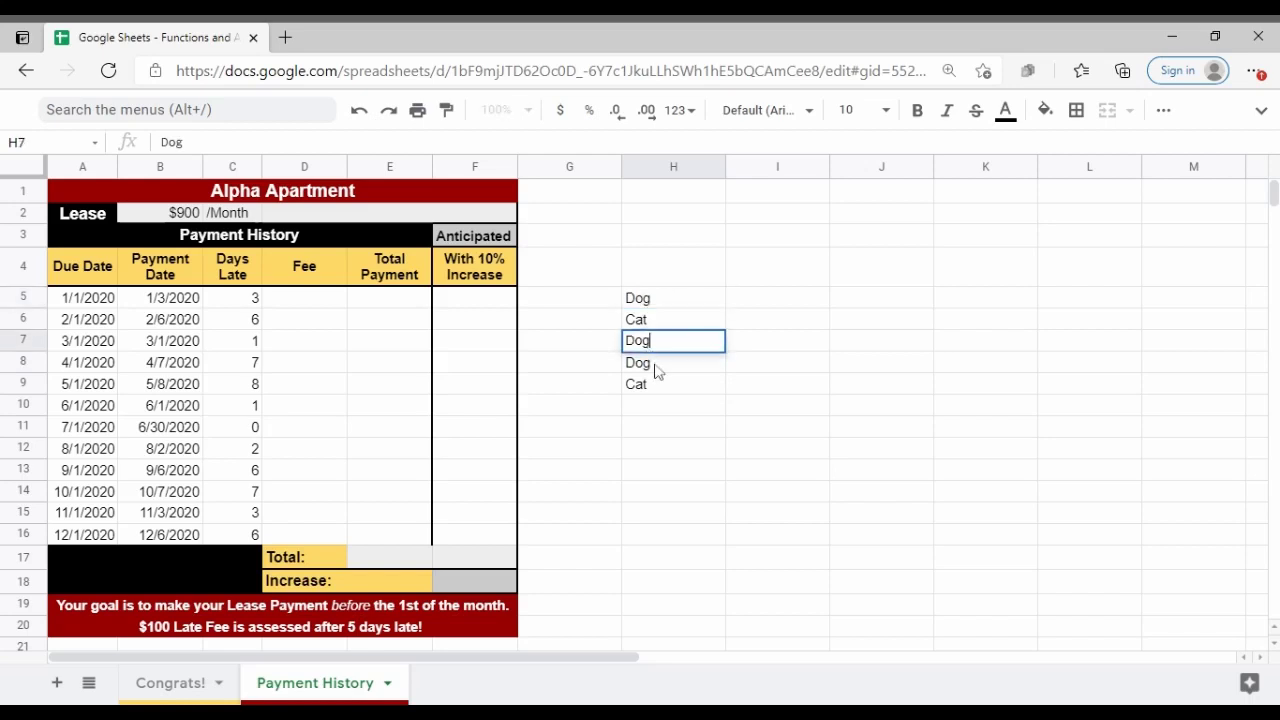
pyautogui.click(657, 364)
pyautogui.doubleClick(663, 322)
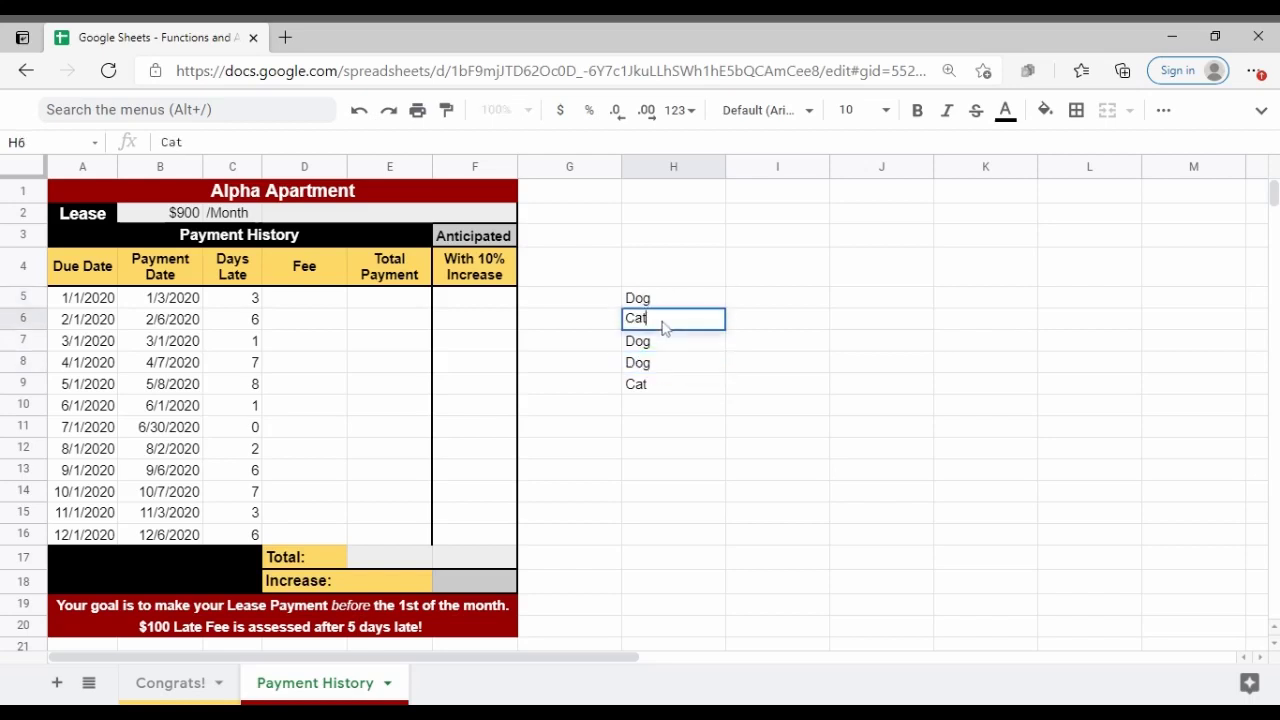
pyautogui.click(671, 384)
# Enter =IF(H5="Dog", "Bark", "Meow") in I5, beside the first entry of the animal list
pyautogui.click(750, 300)
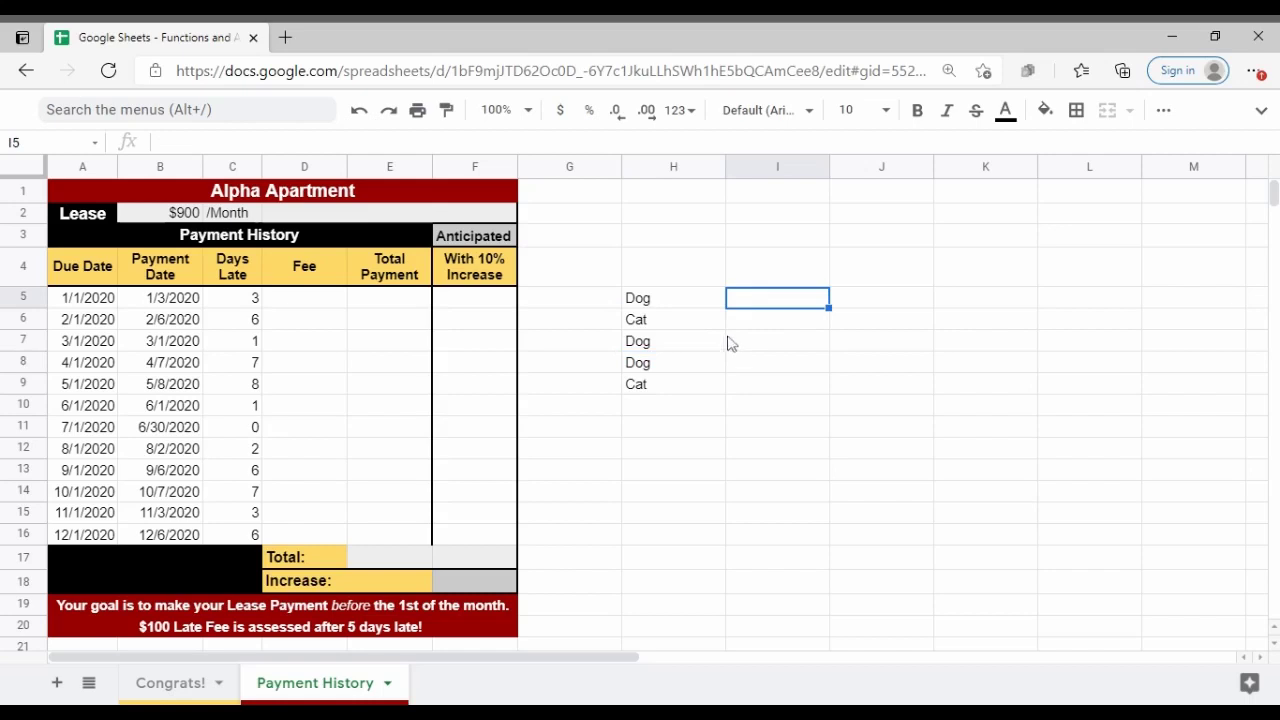
pyautogui.write('=')
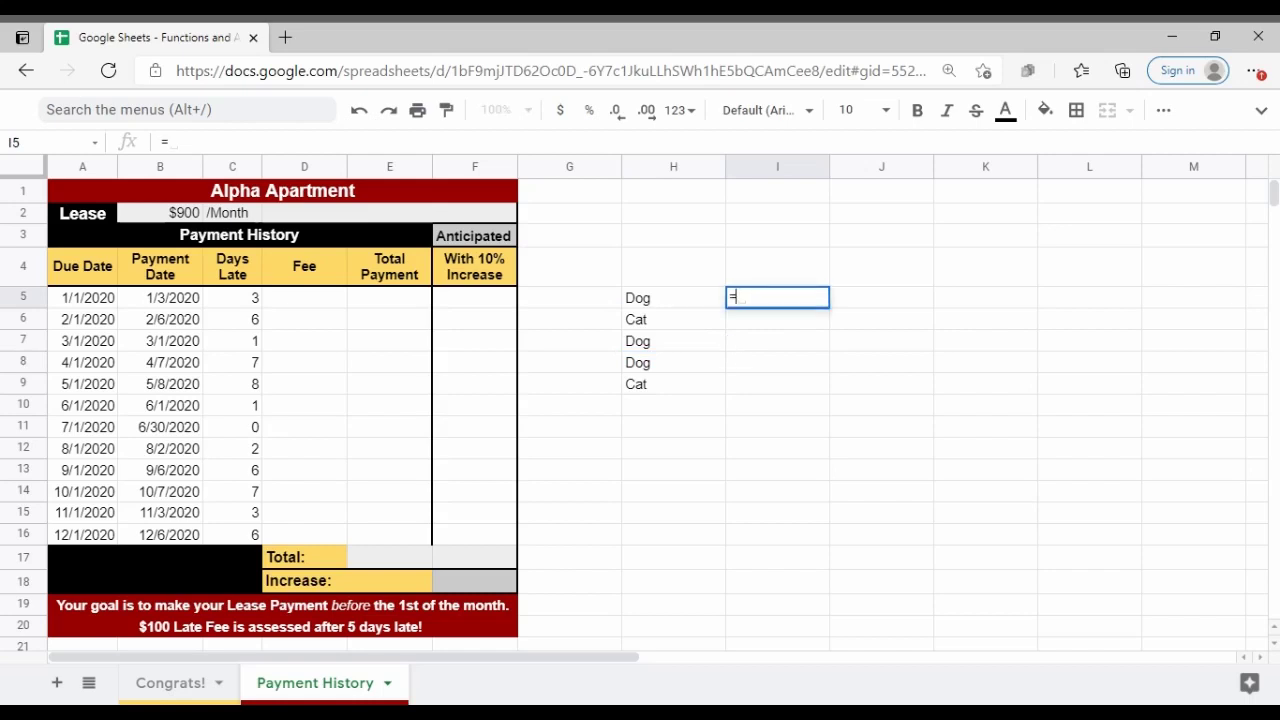
pyautogui.write('IF')
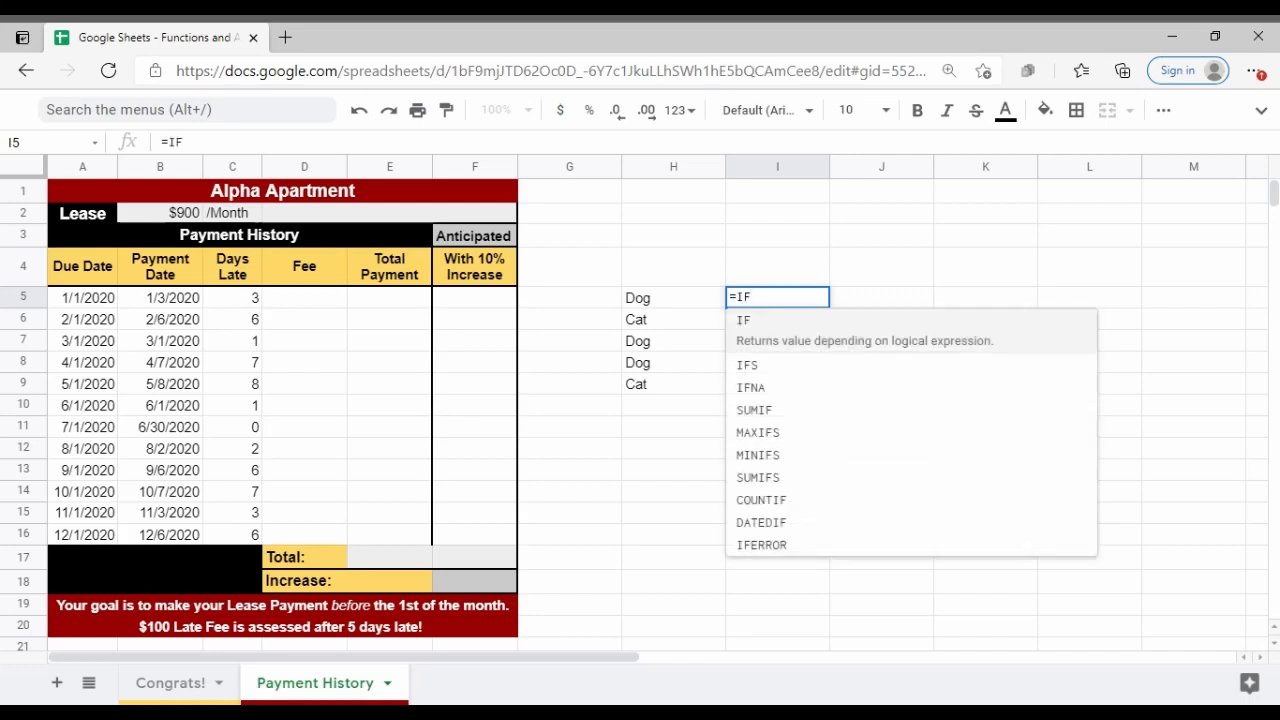
pyautogui.write('(')
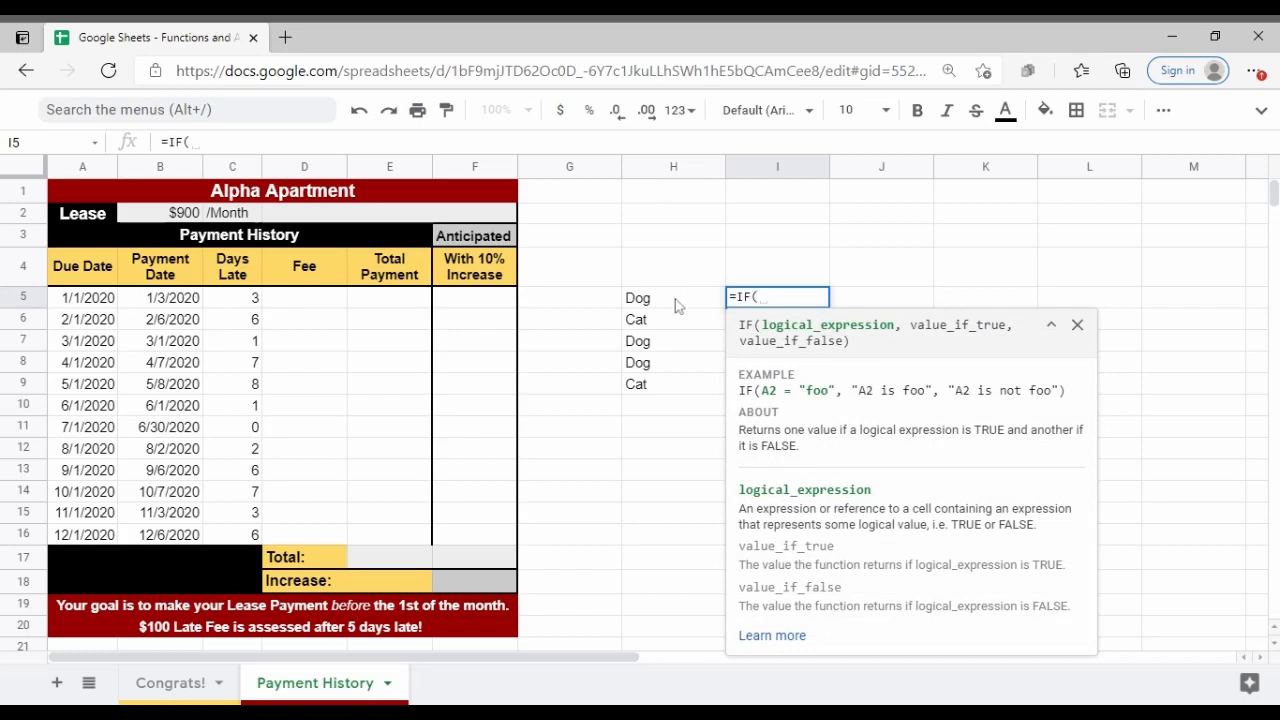
pyautogui.write('H5=Dog')
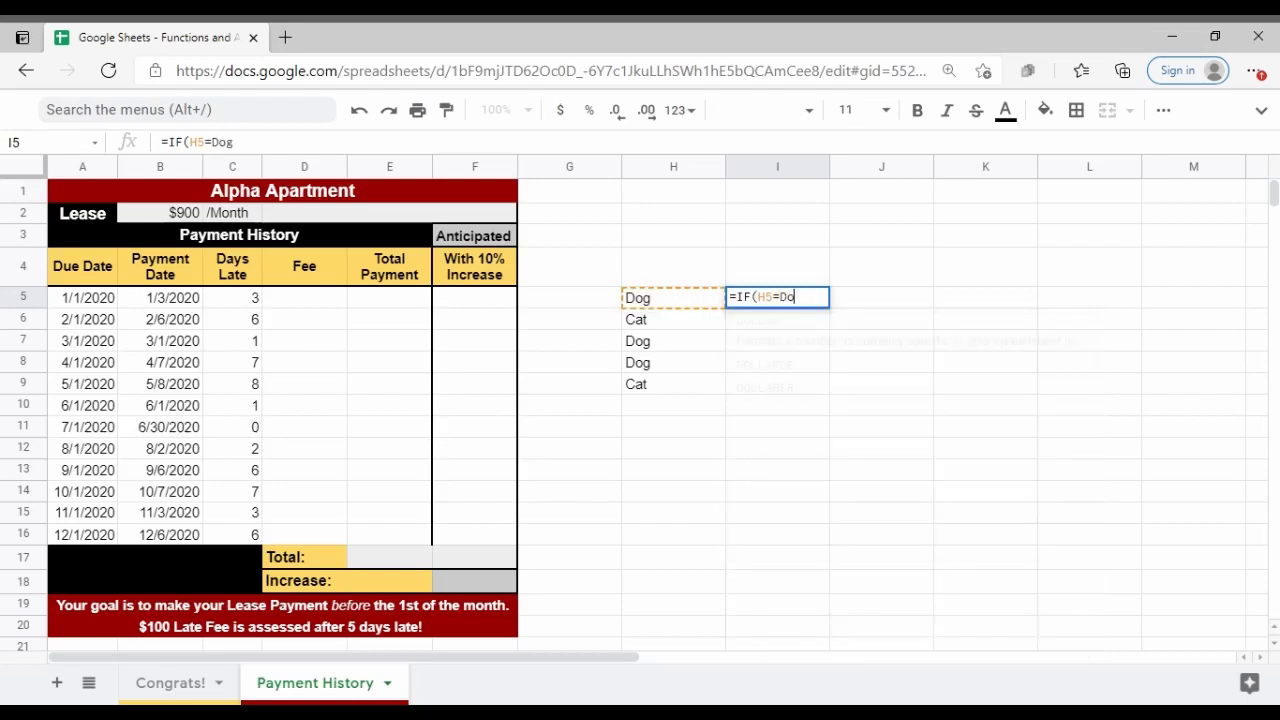
pyautogui.press('BackSpace')
pyautogui.press('BackSpace')
pyautogui.press('BackSpace')
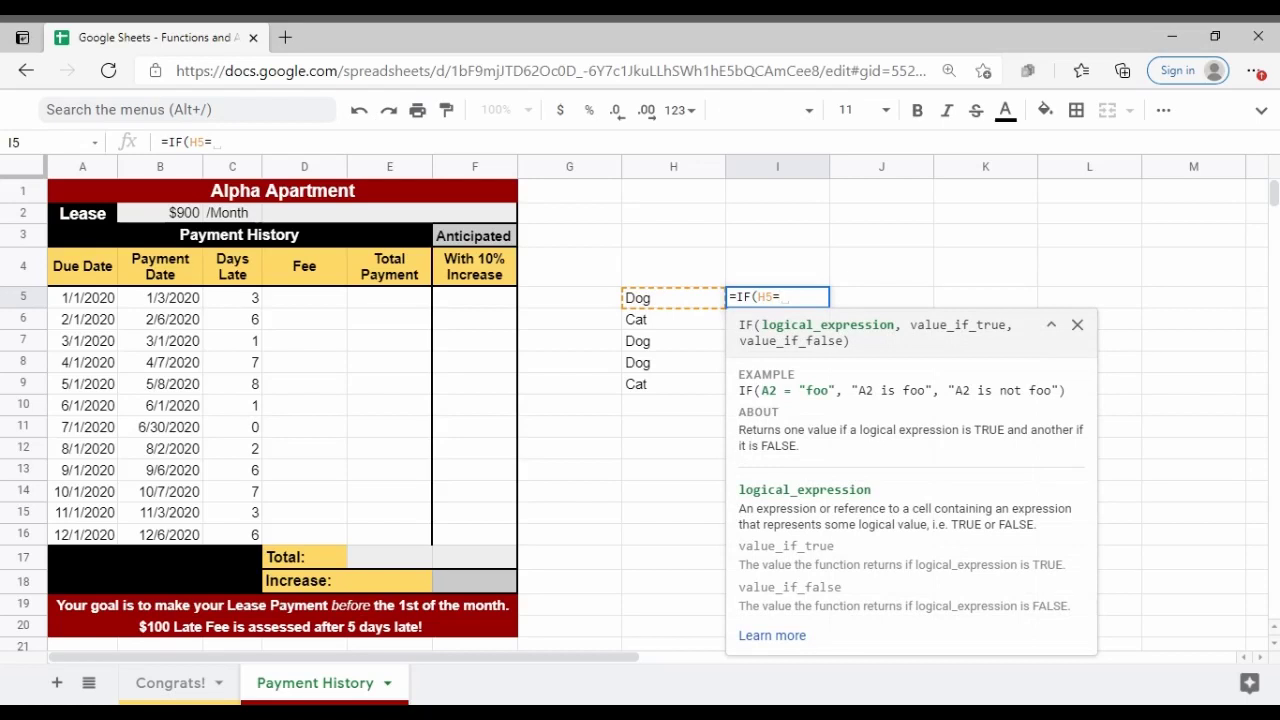
pyautogui.write('"Dog", ')
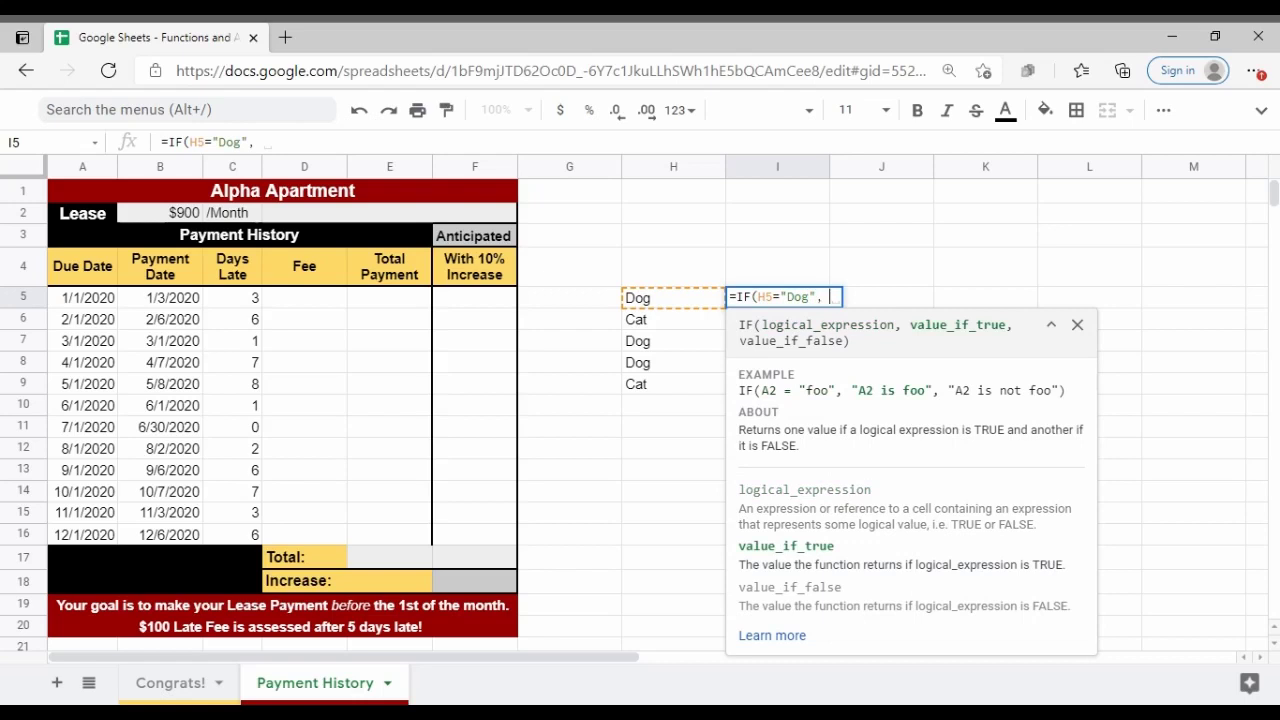
pyautogui.write('"Bark')
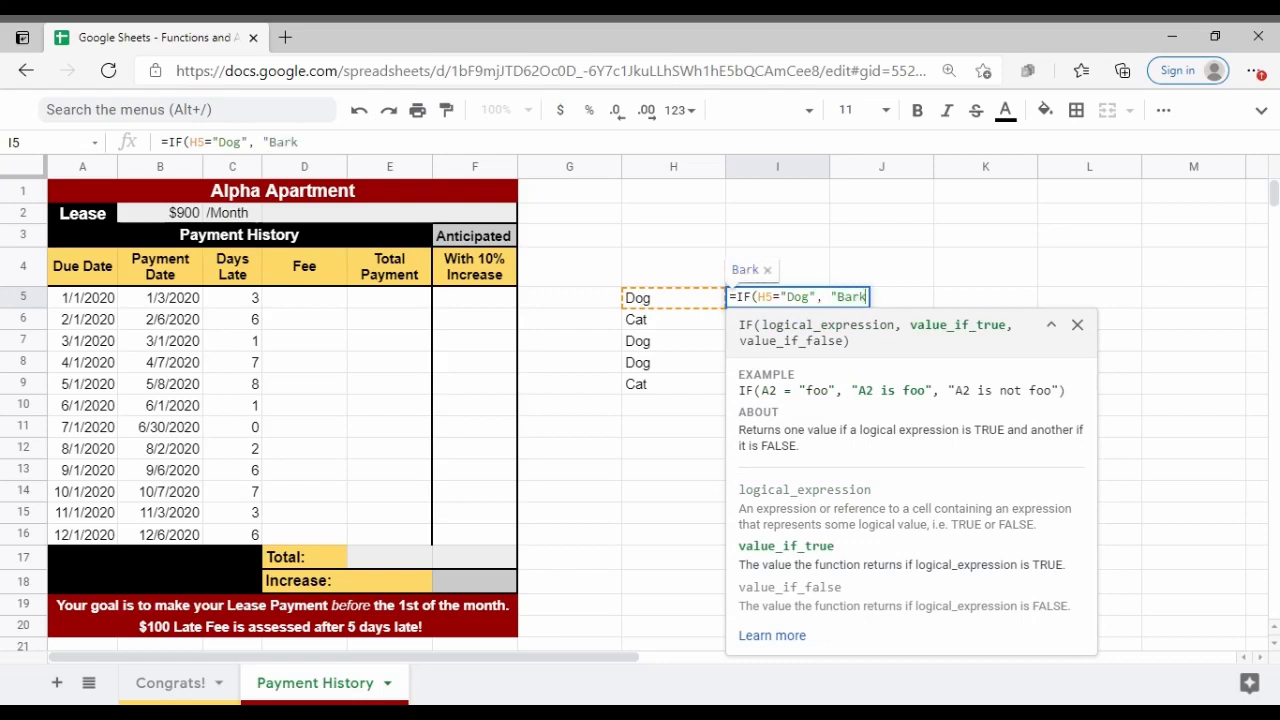
pyautogui.write('"')
pyautogui.write(',')
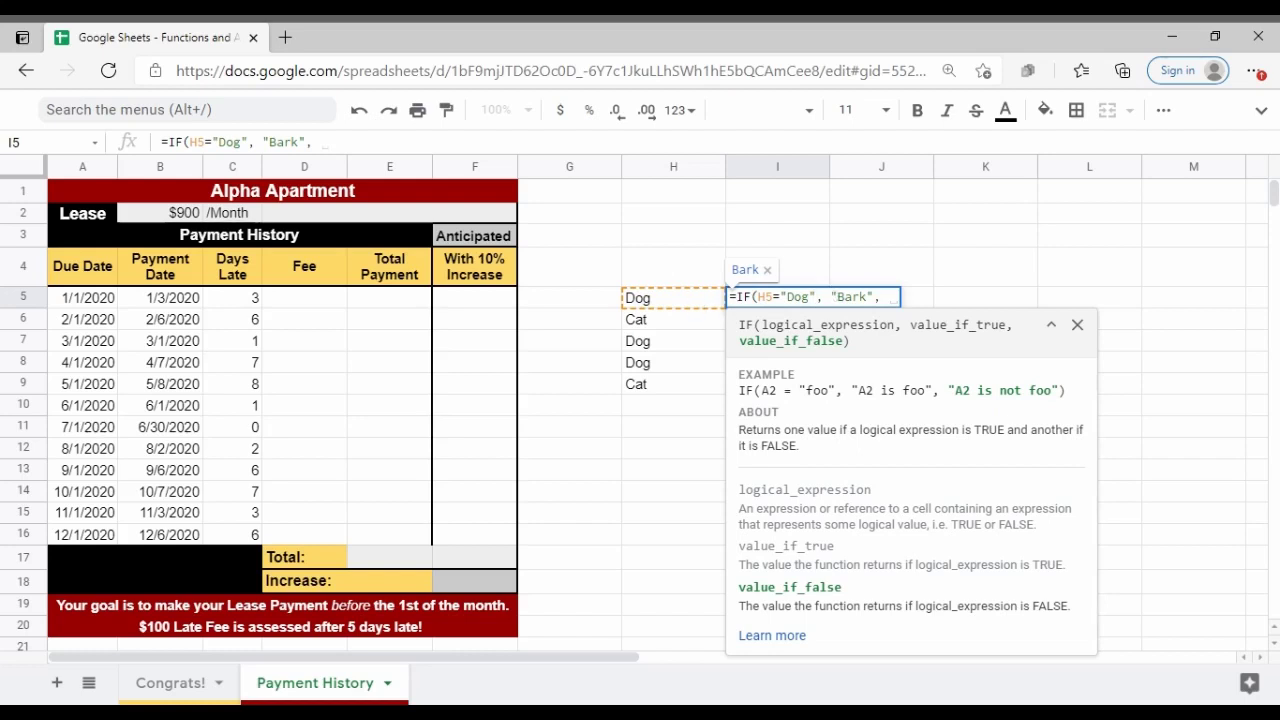
pyautogui.write('"Meow')
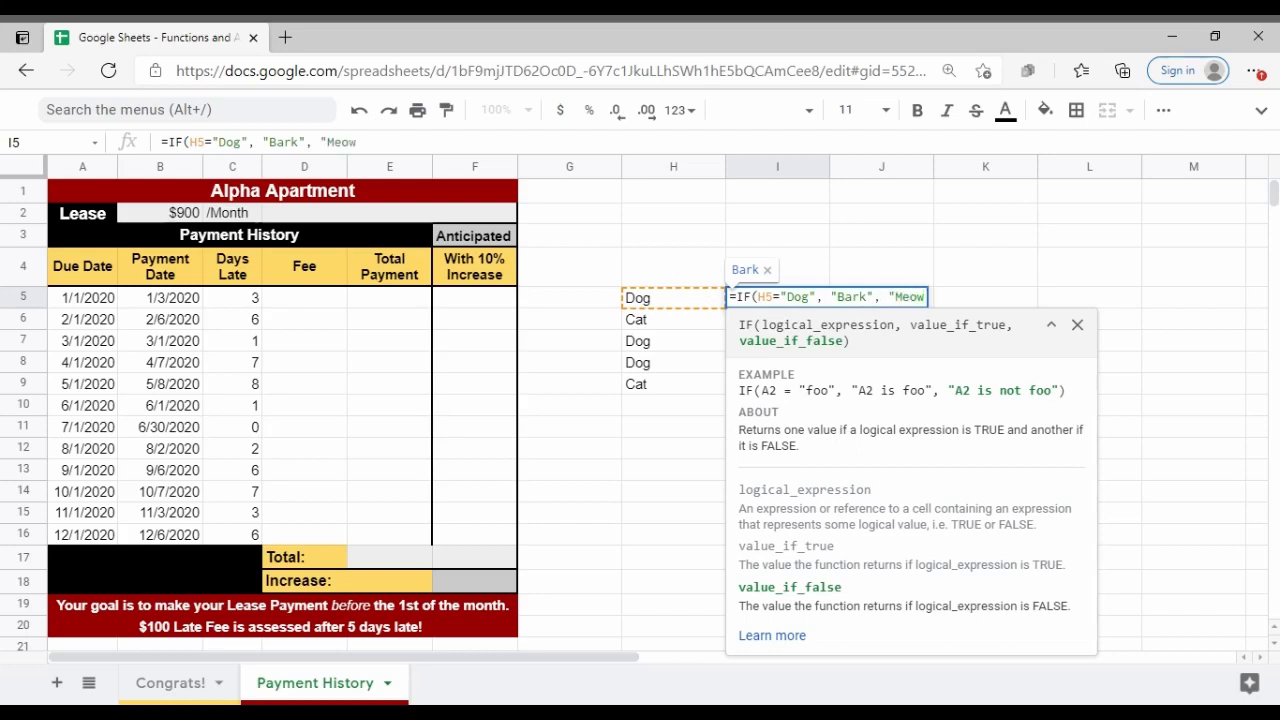
pyautogui.write('")')
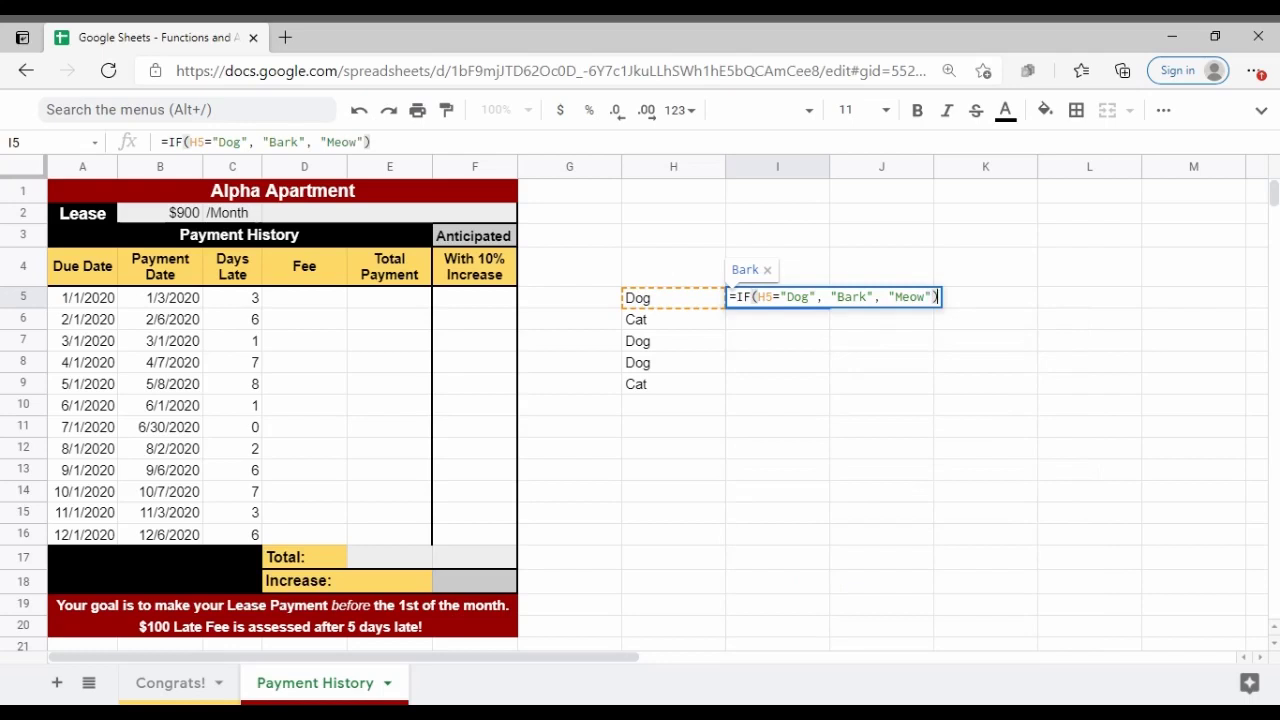
pyautogui.press('Return')
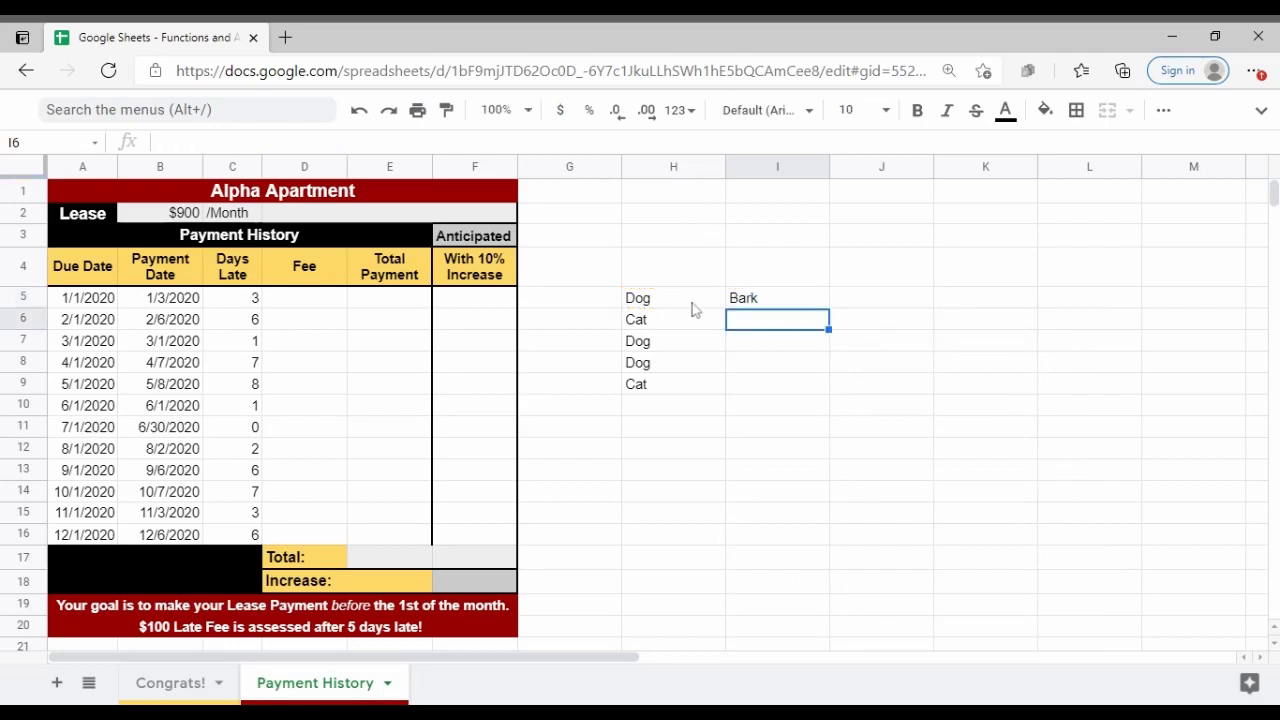
# Fill the Bark/Meow IF formula in I5 down through I9, beside the rest of the animal list
pyautogui.click(731, 305)
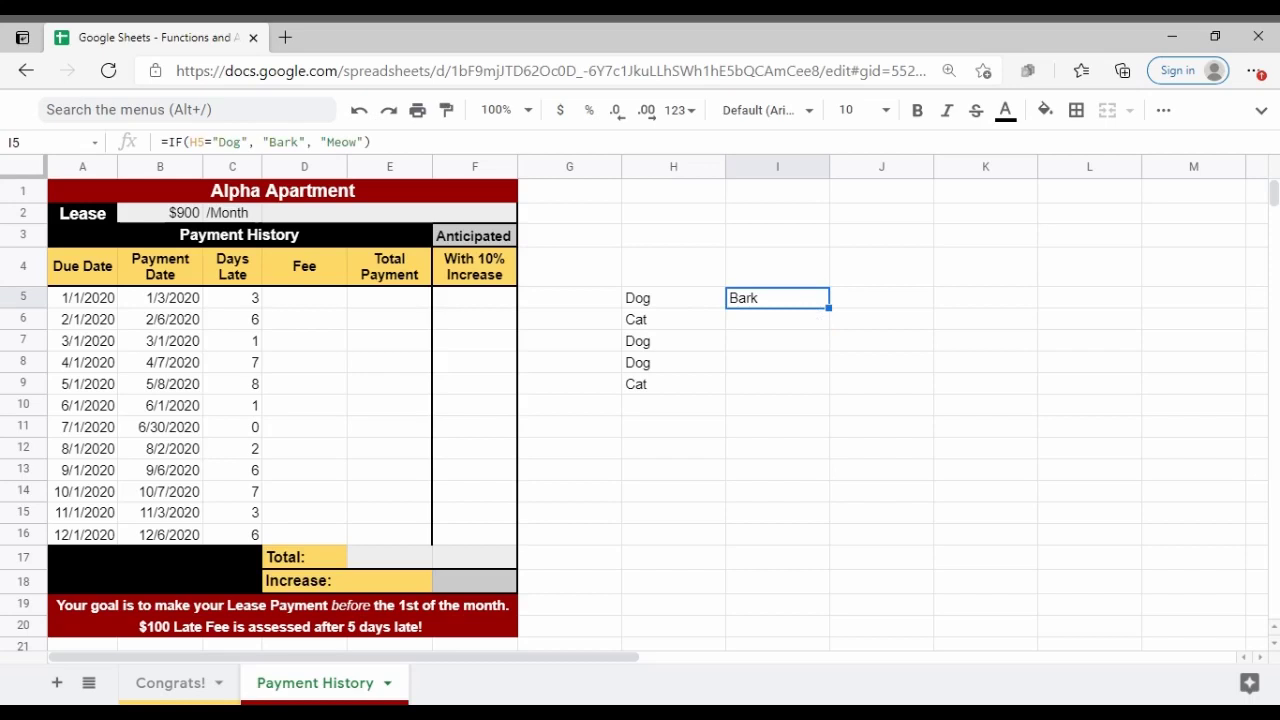
pyautogui.click(827, 321)
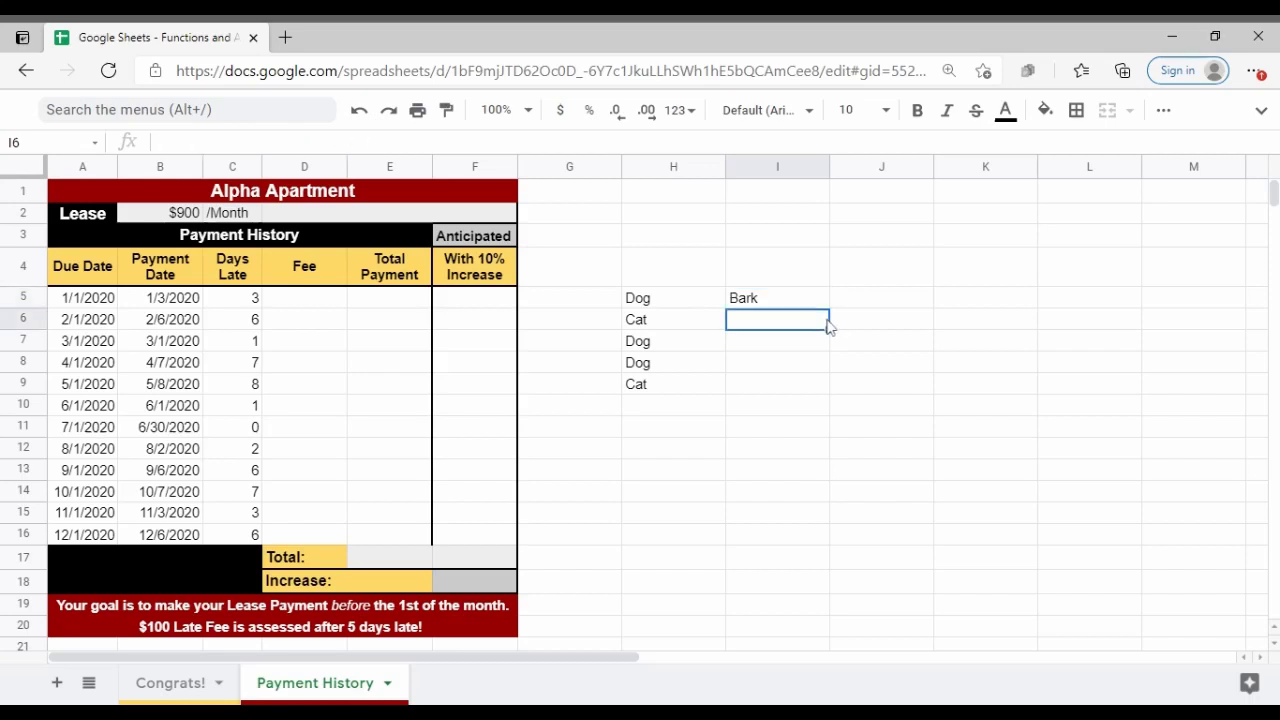
pyautogui.click(815, 306)
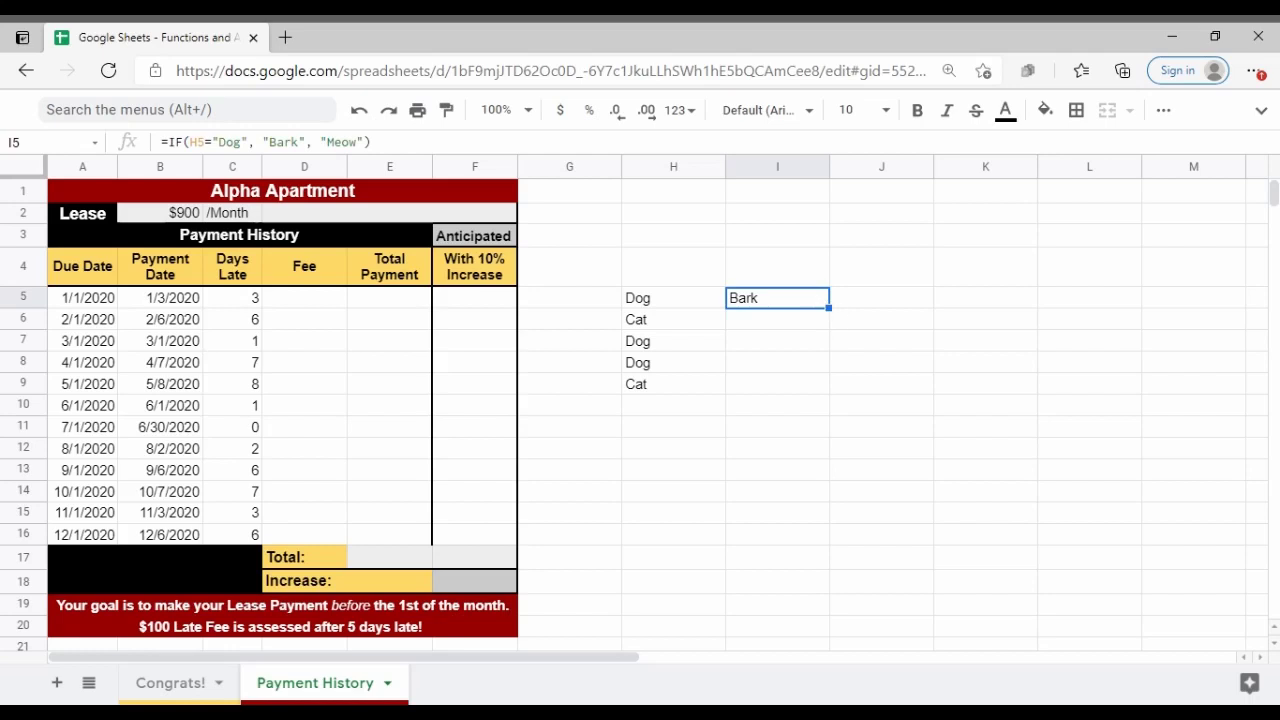
pyautogui.moveTo(829, 308); pyautogui.dragTo(830, 319)
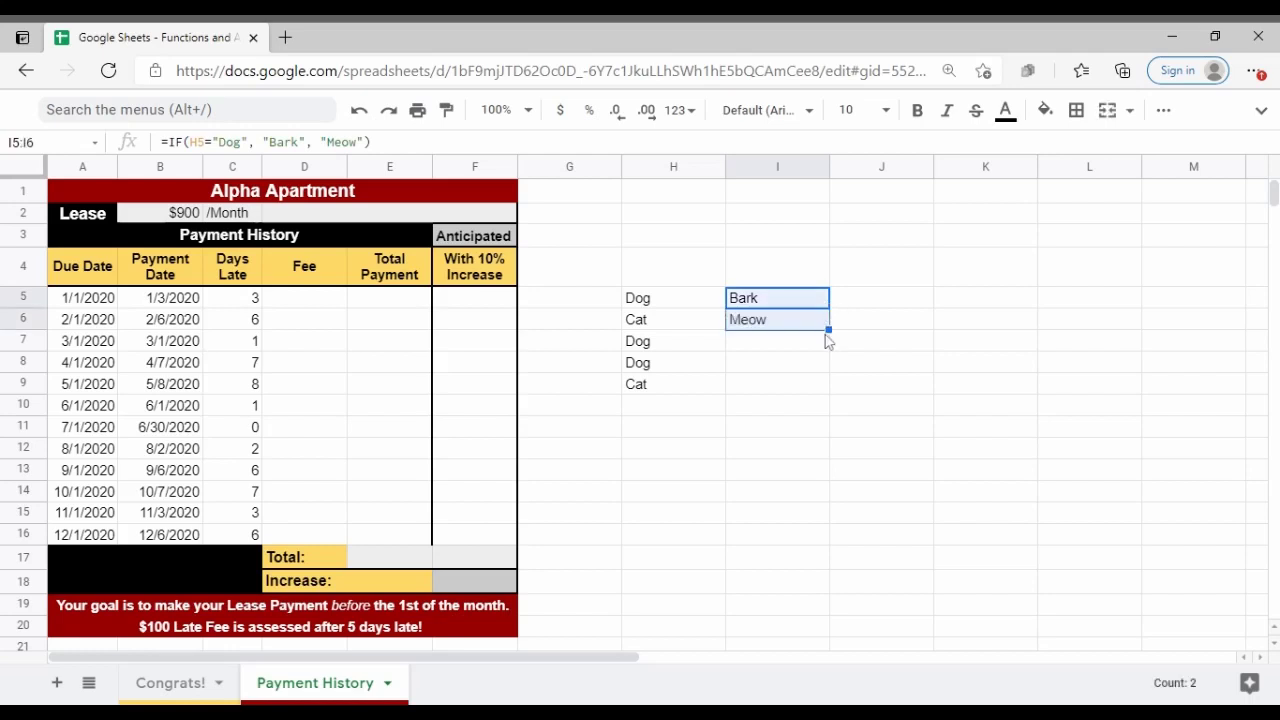
pyautogui.click(808, 342)
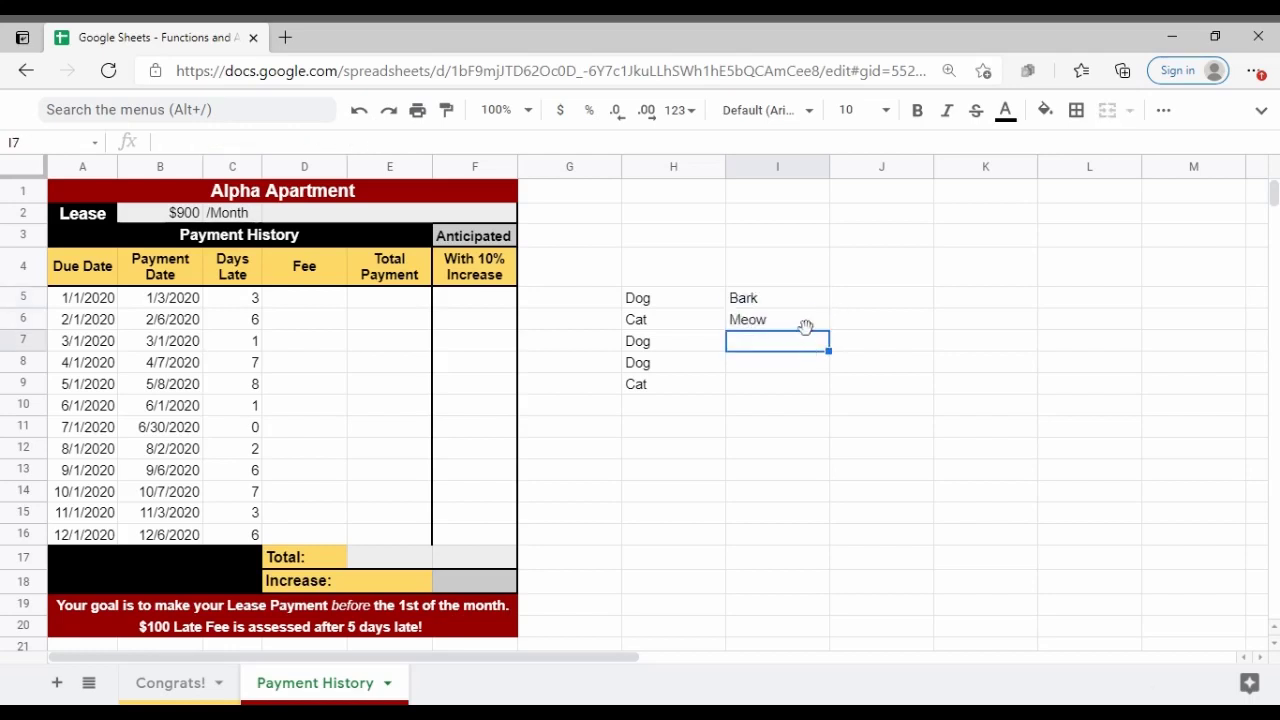
pyautogui.click(810, 300)
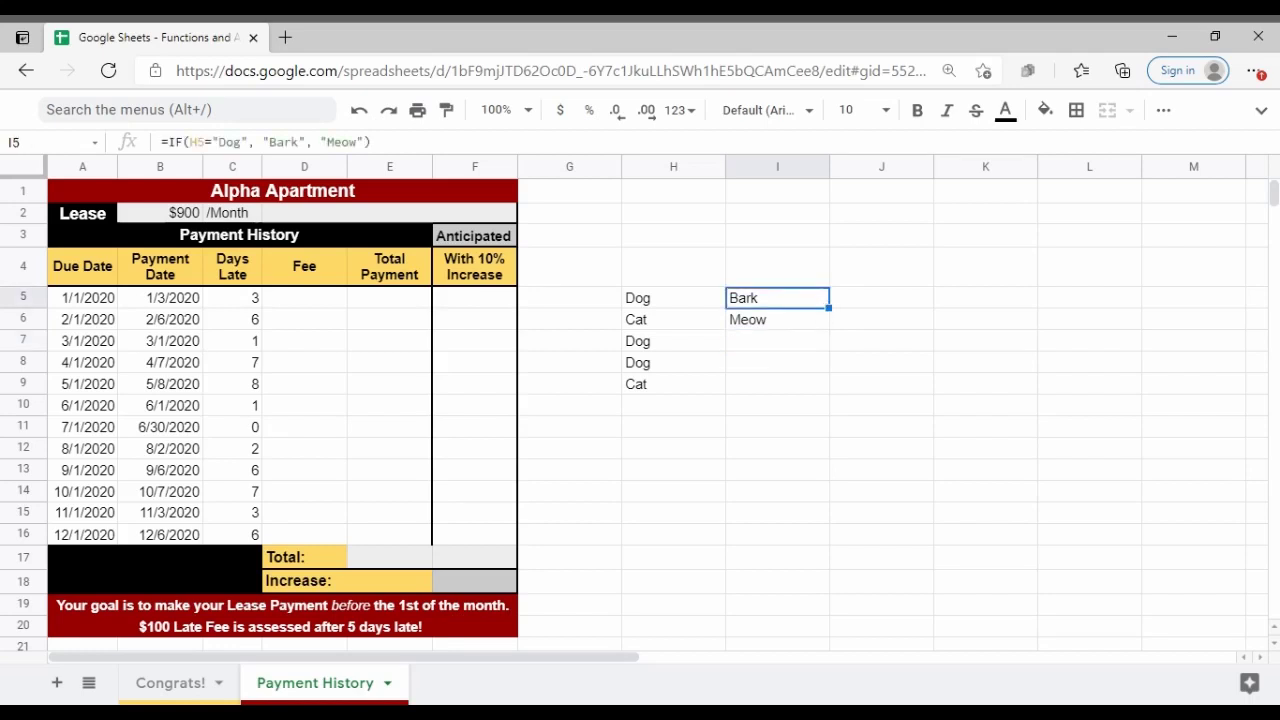
pyautogui.moveTo(828, 308); pyautogui.dragTo(800, 385)
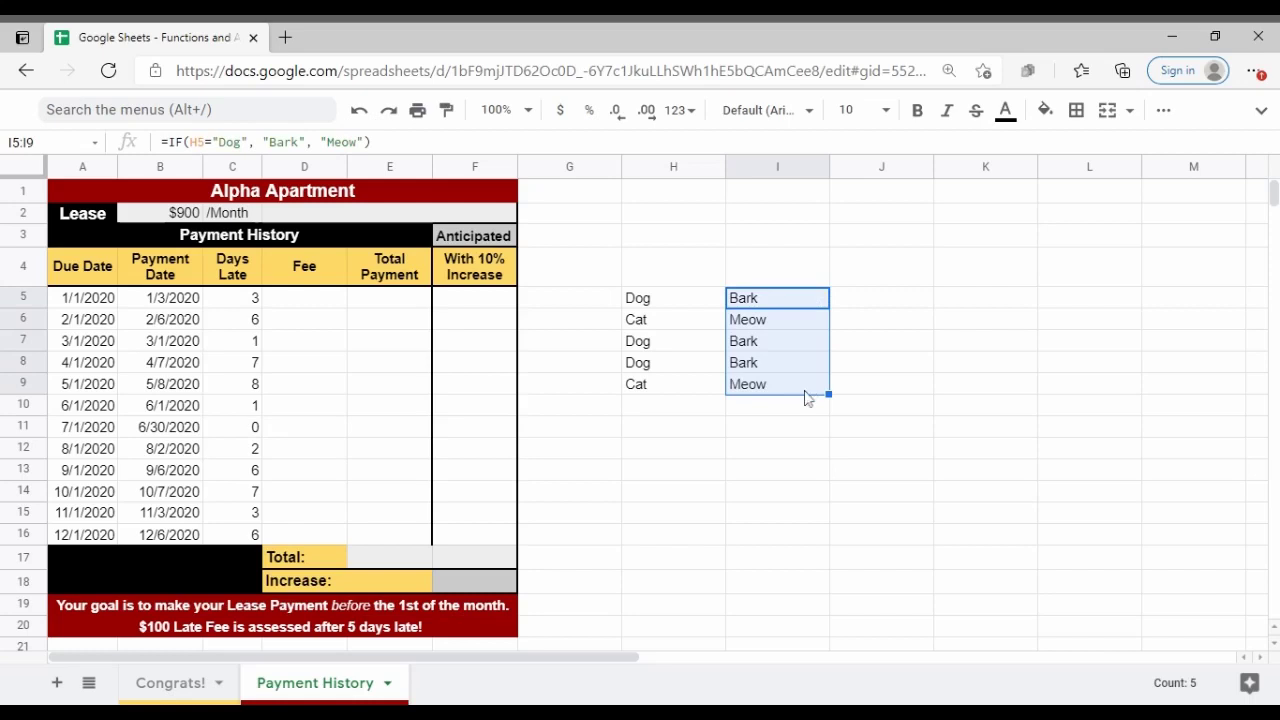
pyautogui.click(795, 411)
# Clear the whole Dog/Cat practice example from cells H5 to I9
pyautogui.click(775, 302)
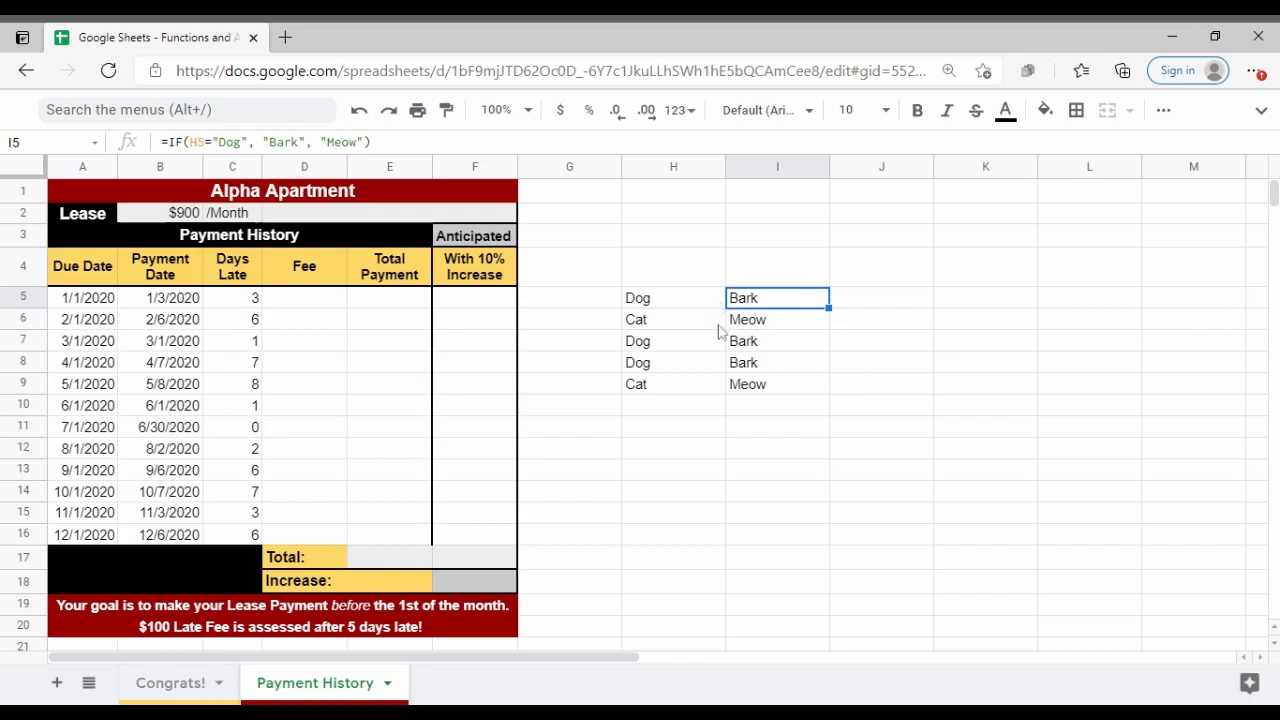
pyautogui.moveTo(756, 384); pyautogui.dragTo(671, 302)
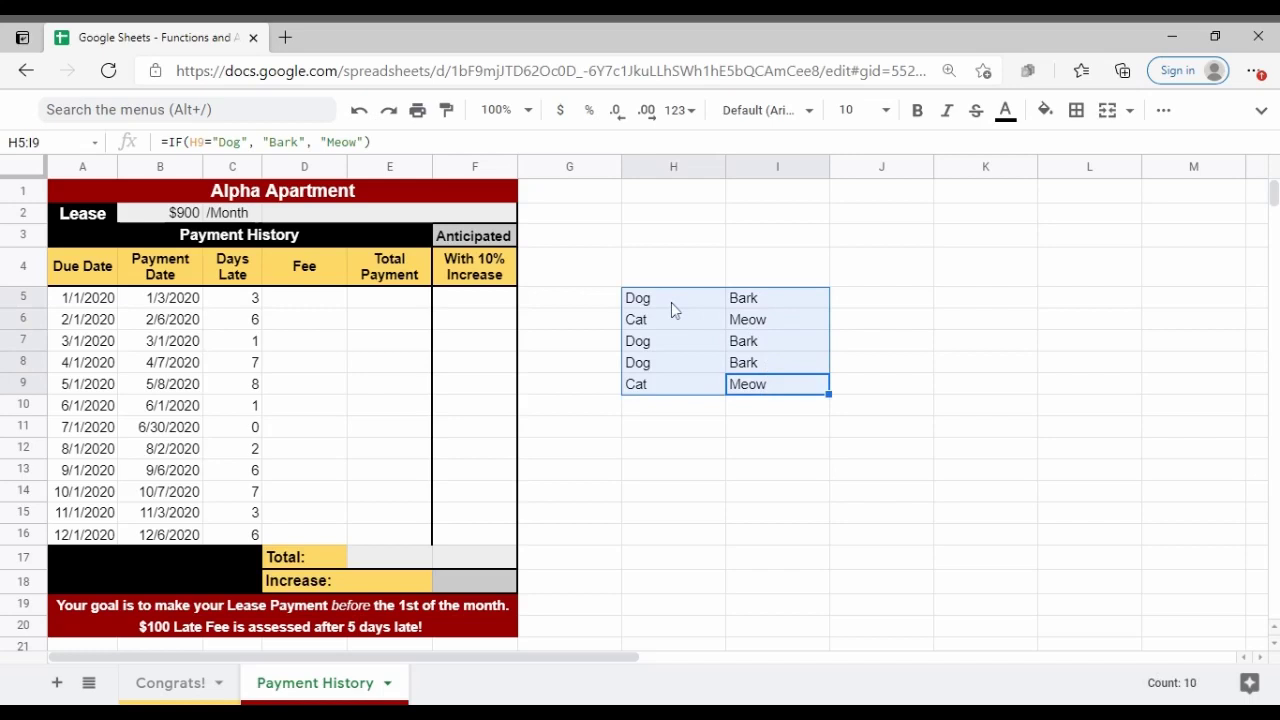
pyautogui.press('Delete')
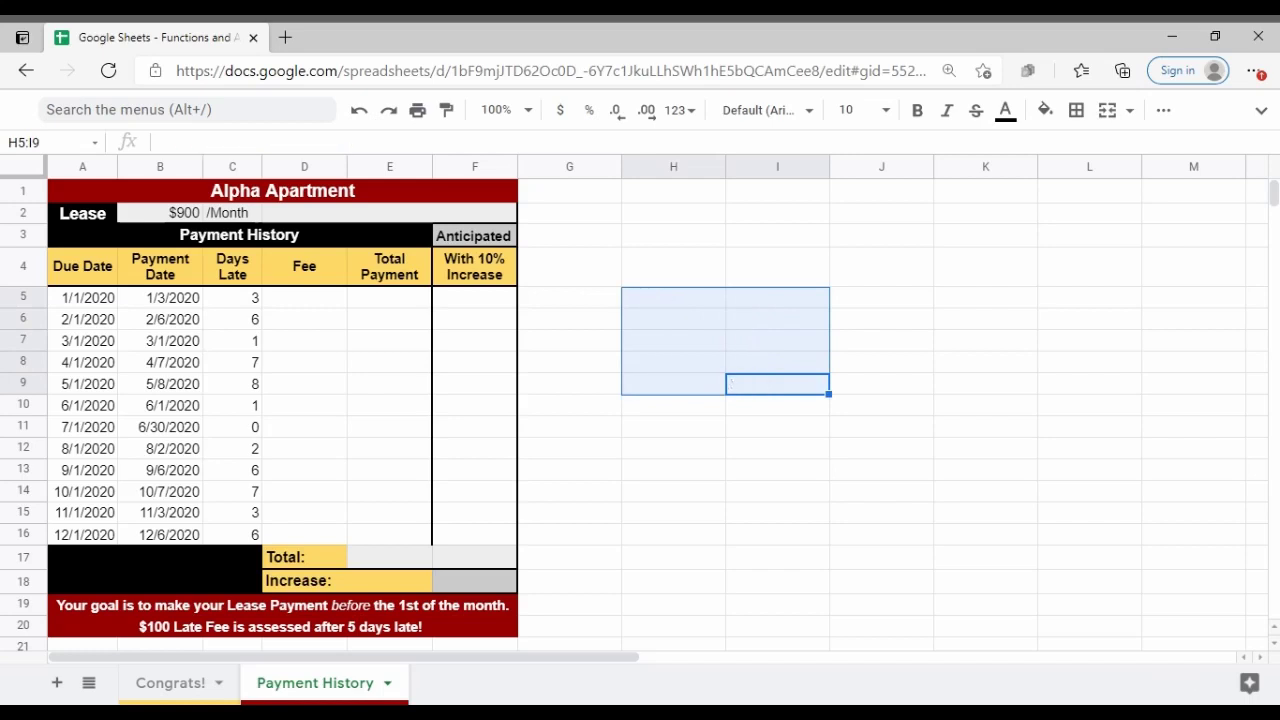
pyautogui.click(716, 361)
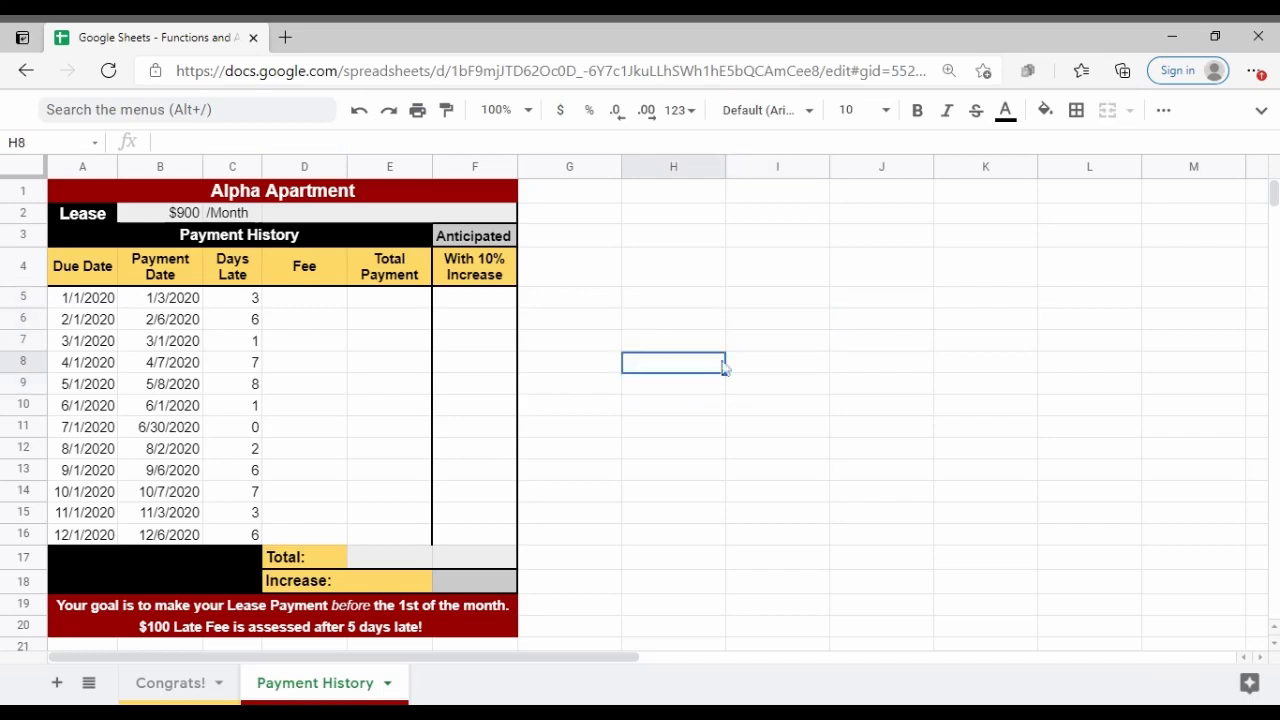
# Enter =IF(C5>5, (1*100), 0) in D5 to calculate the first late fee
pyautogui.click(301, 300)
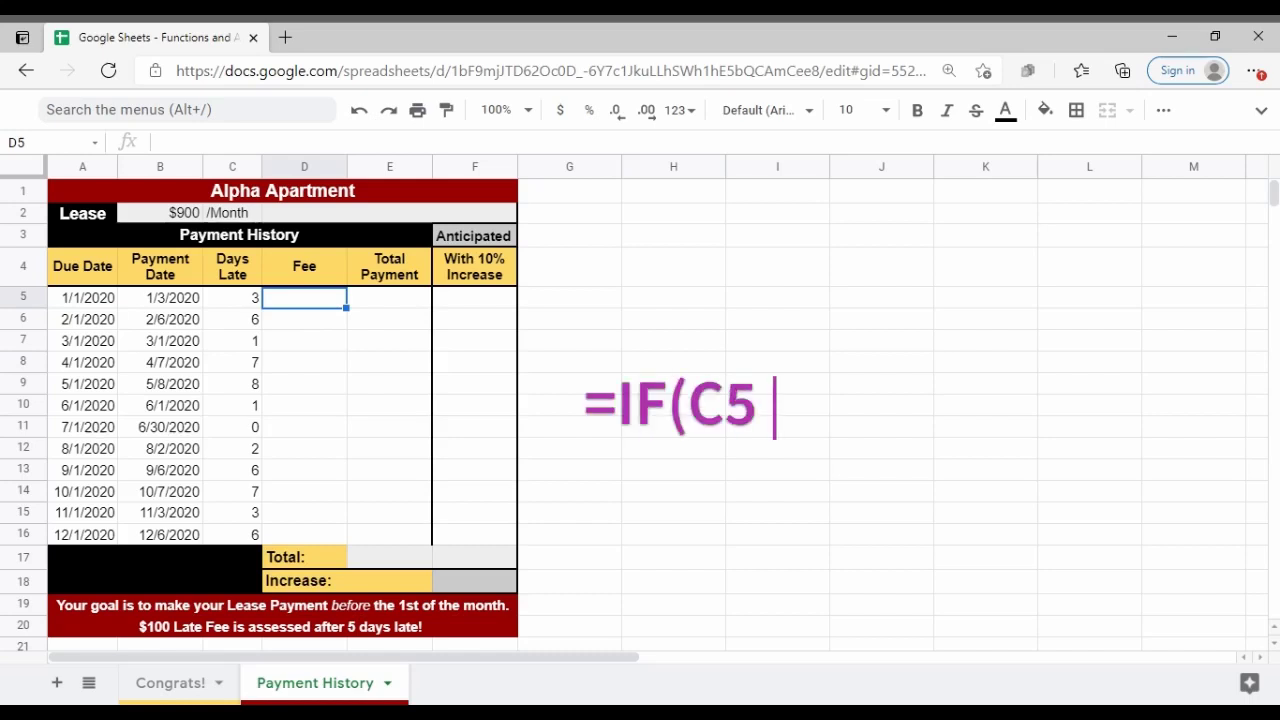
pyautogui.write('=IF')
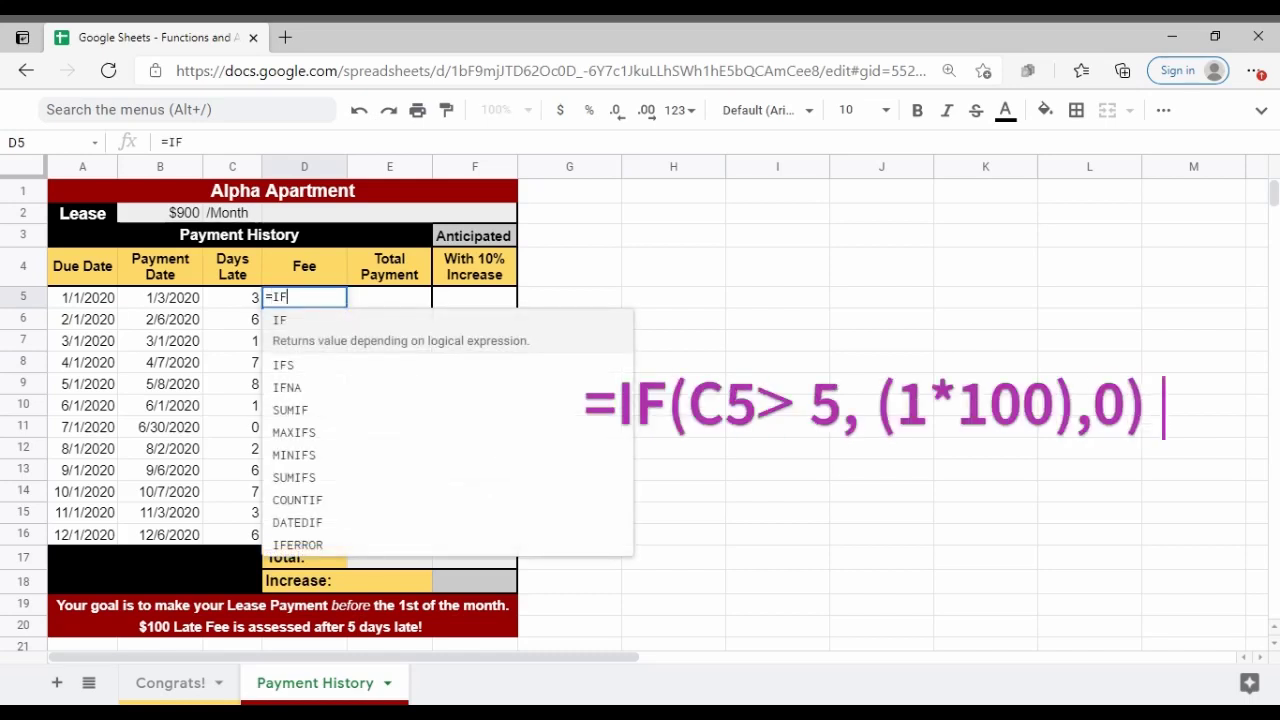
pyautogui.write('(')
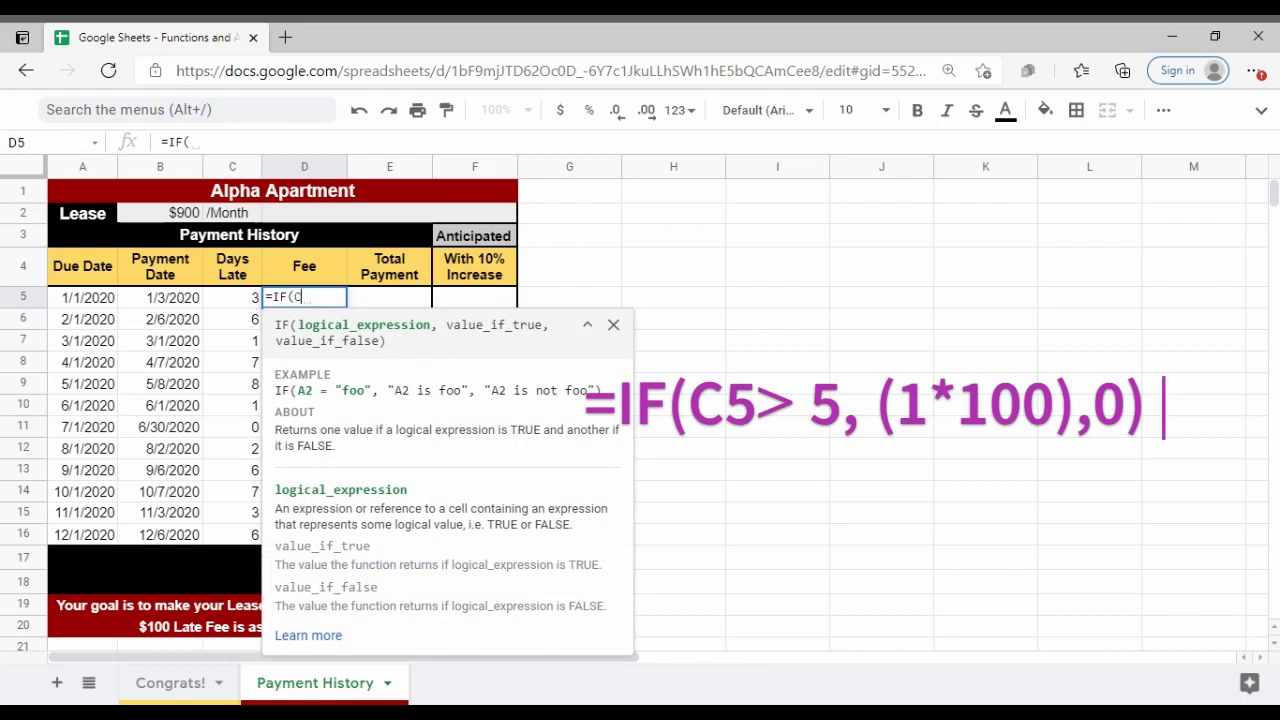
pyautogui.write('C5')
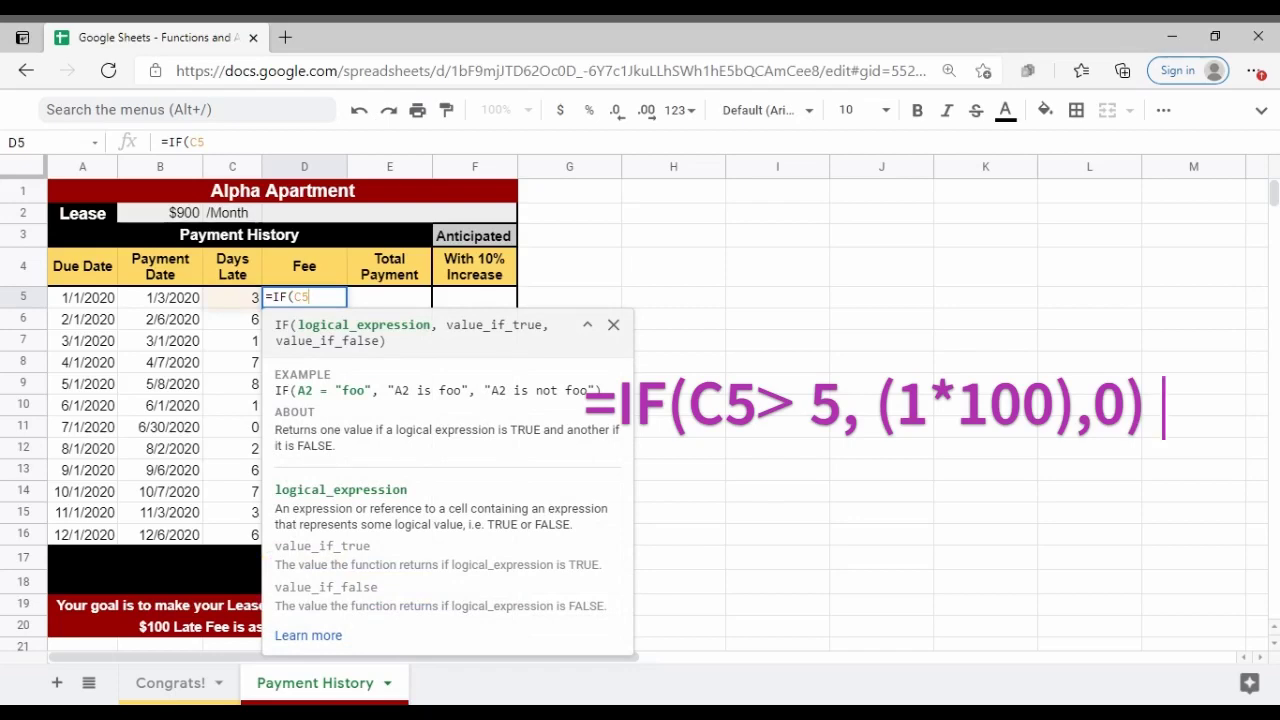
pyautogui.write('.=')
pyautogui.press('BackSpace')
pyautogui.press('BackSpace')
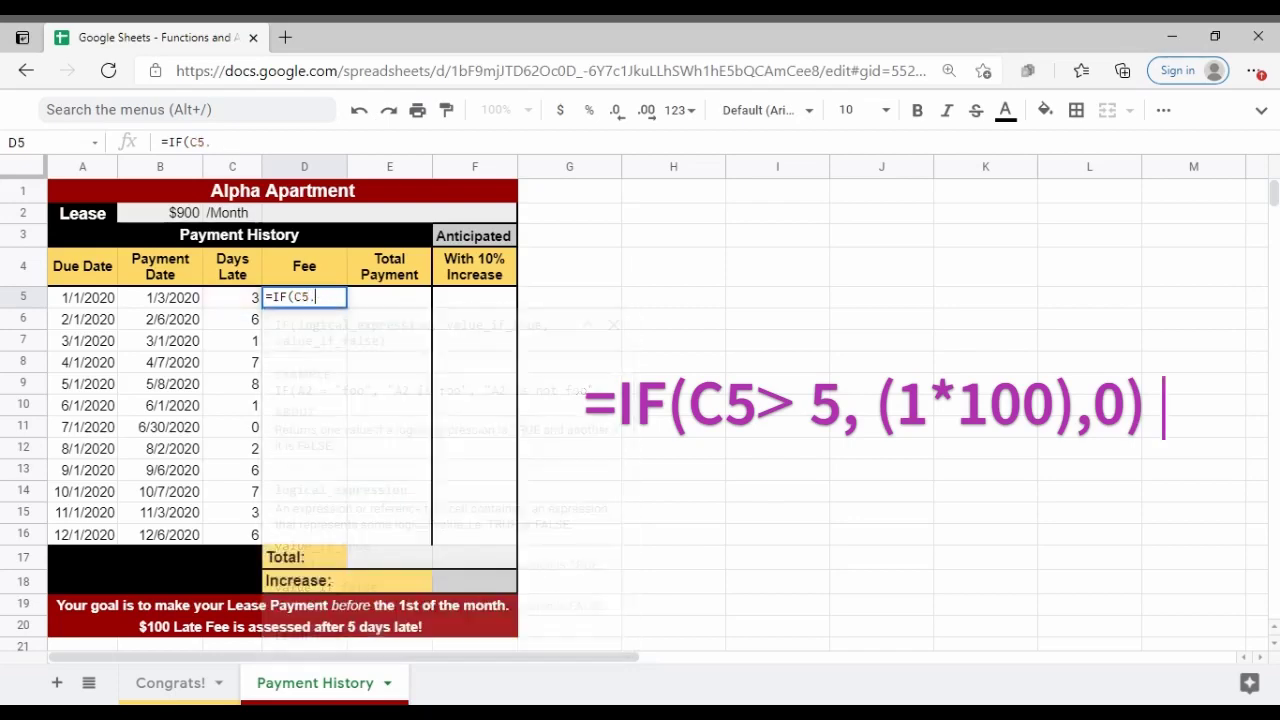
pyautogui.write('>')
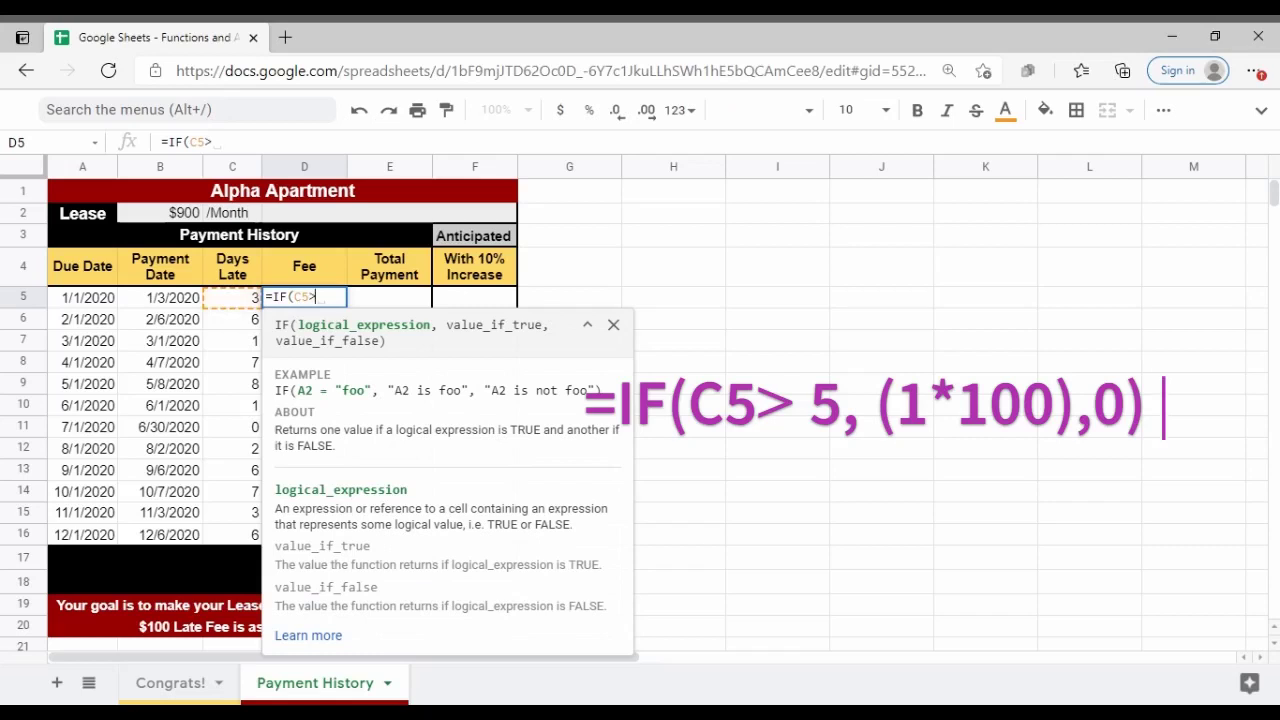
pyautogui.write('5,')
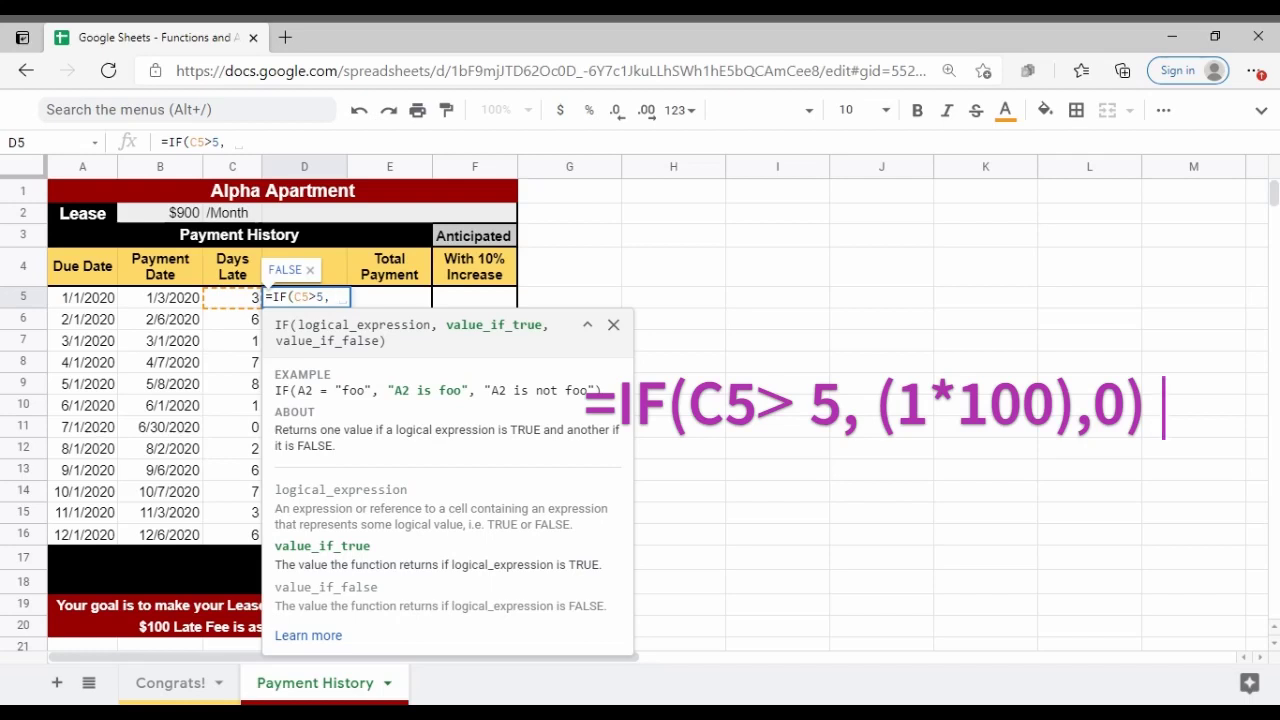
pyautogui.write('(1')
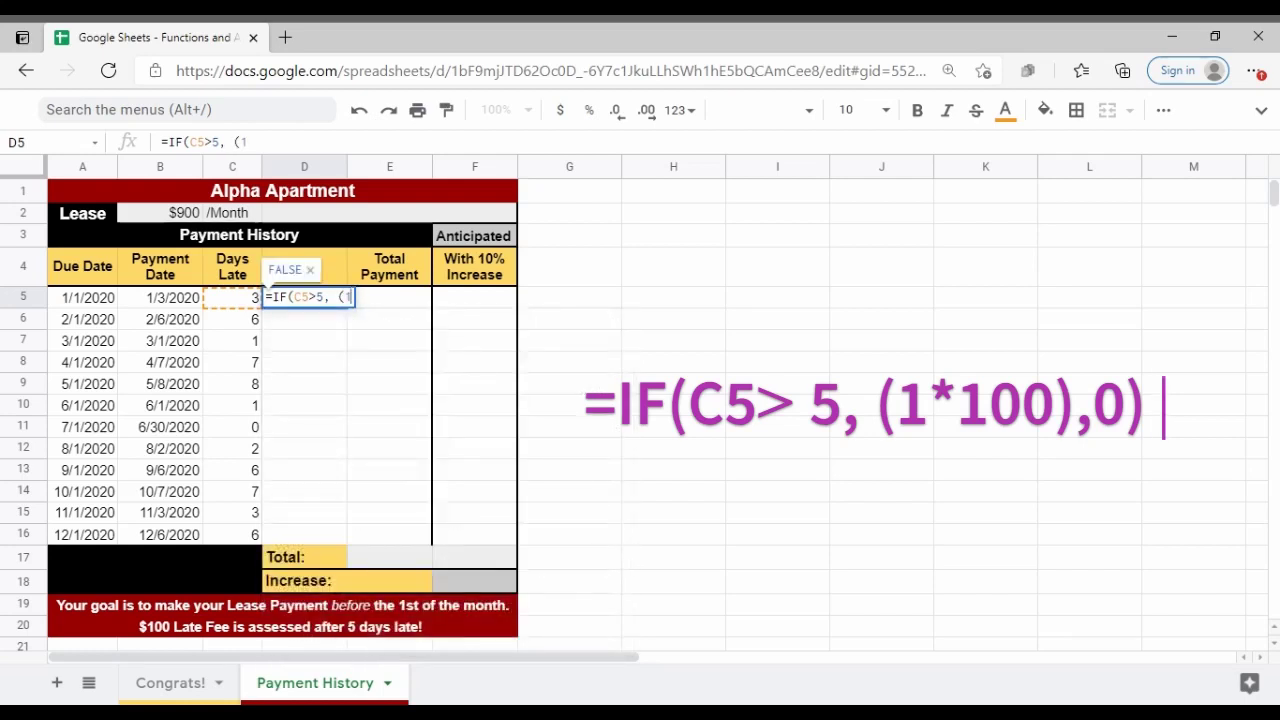
pyautogui.write('*100)')
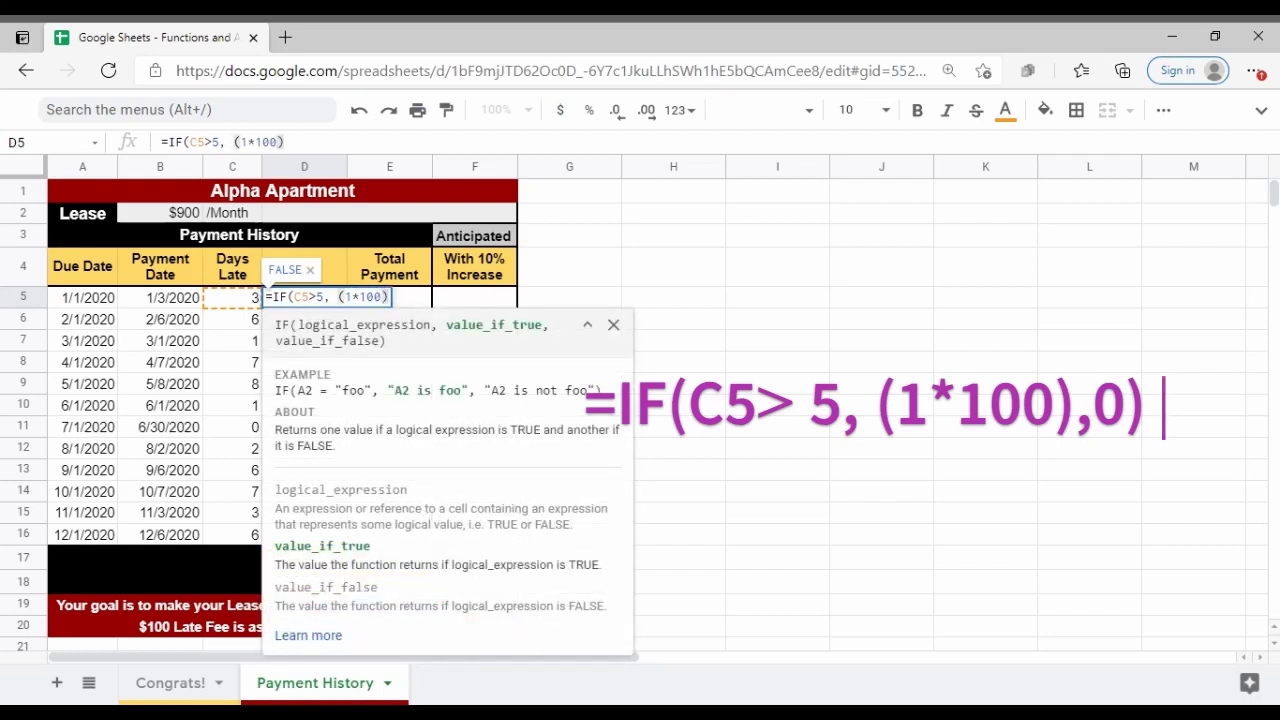
pyautogui.write(',')
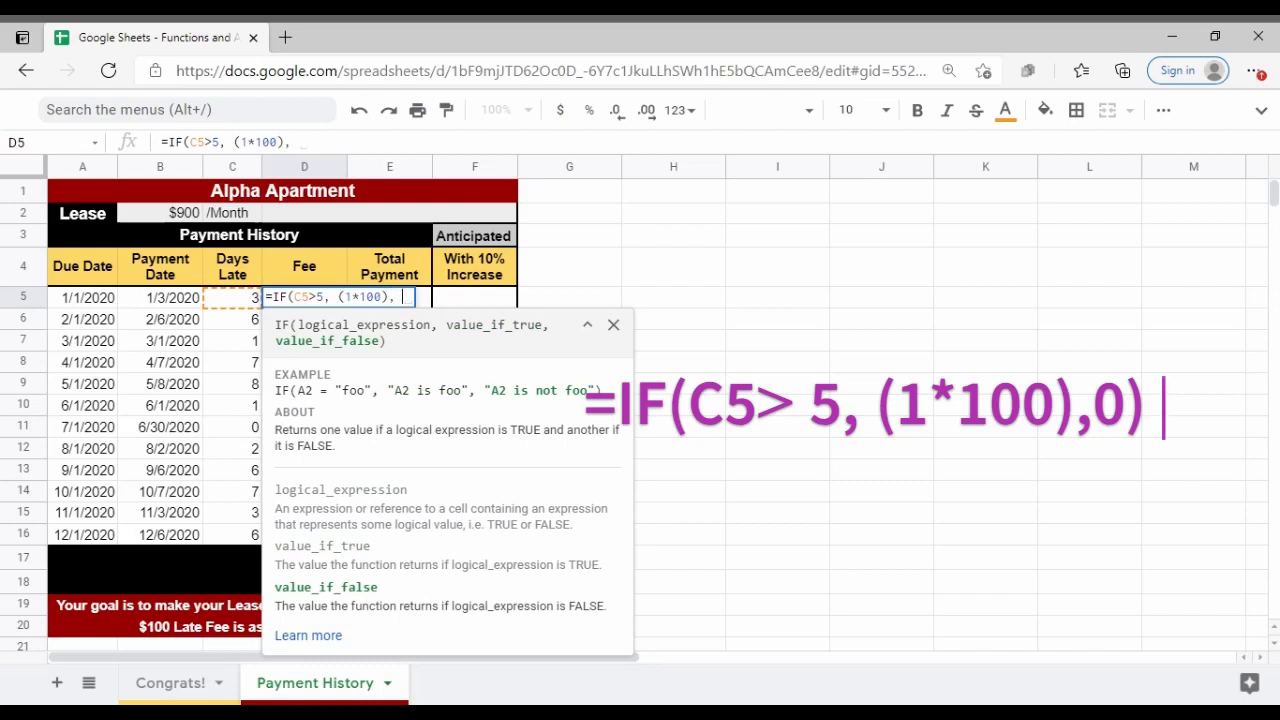
pyautogui.write('0')
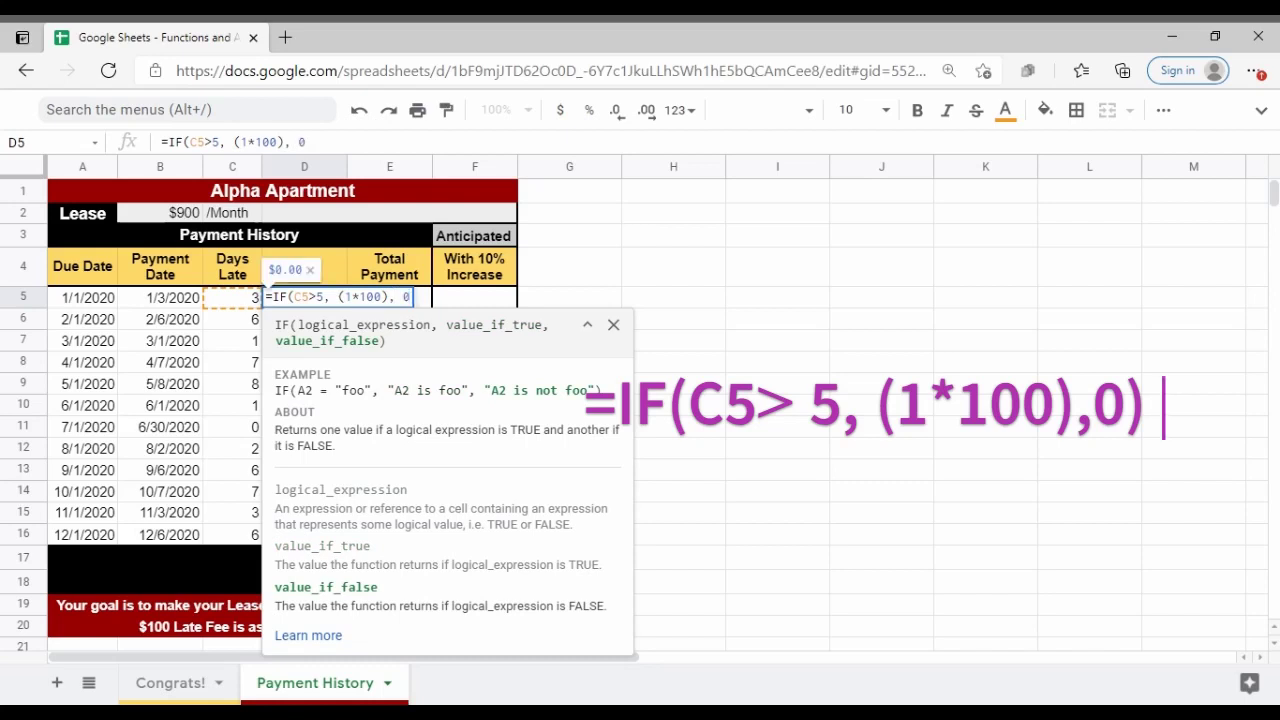
pyautogui.write(')')
pyautogui.press('Return')
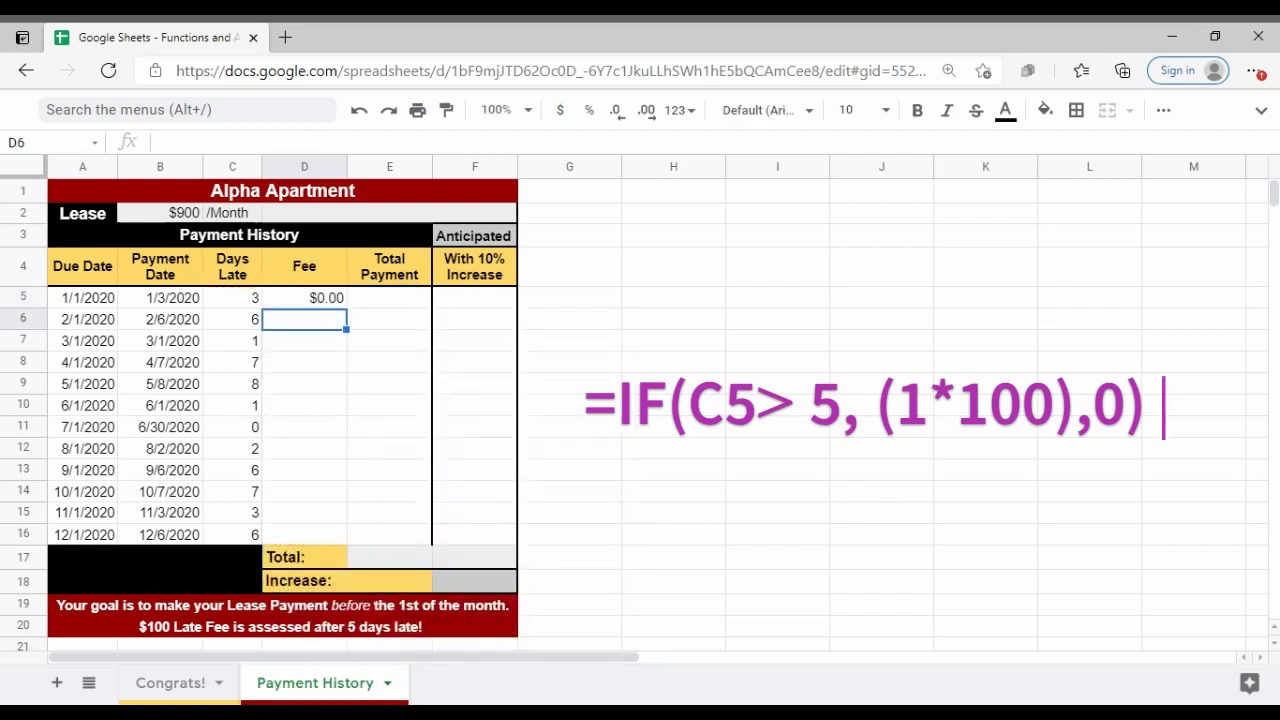
# Fill the late-fee formula in D5 down through D16 and check the charged fees against the days late
pyautogui.click(252, 305)
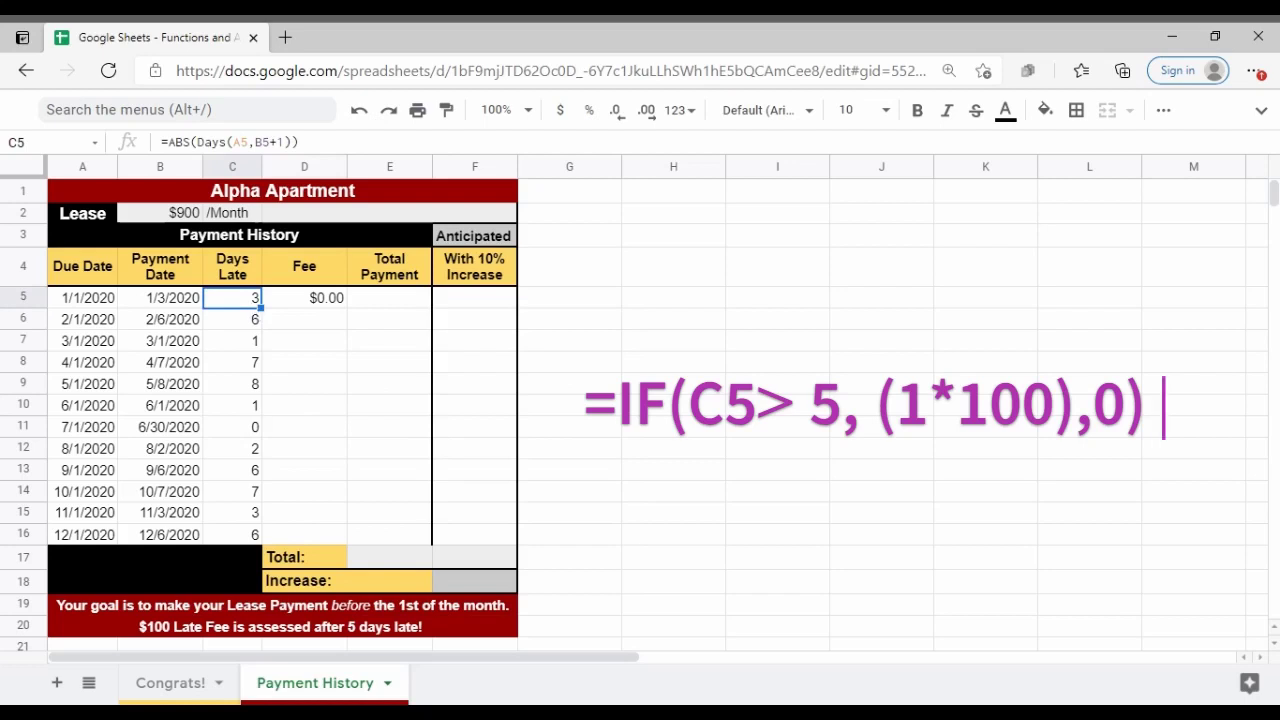
pyautogui.click(316, 300)
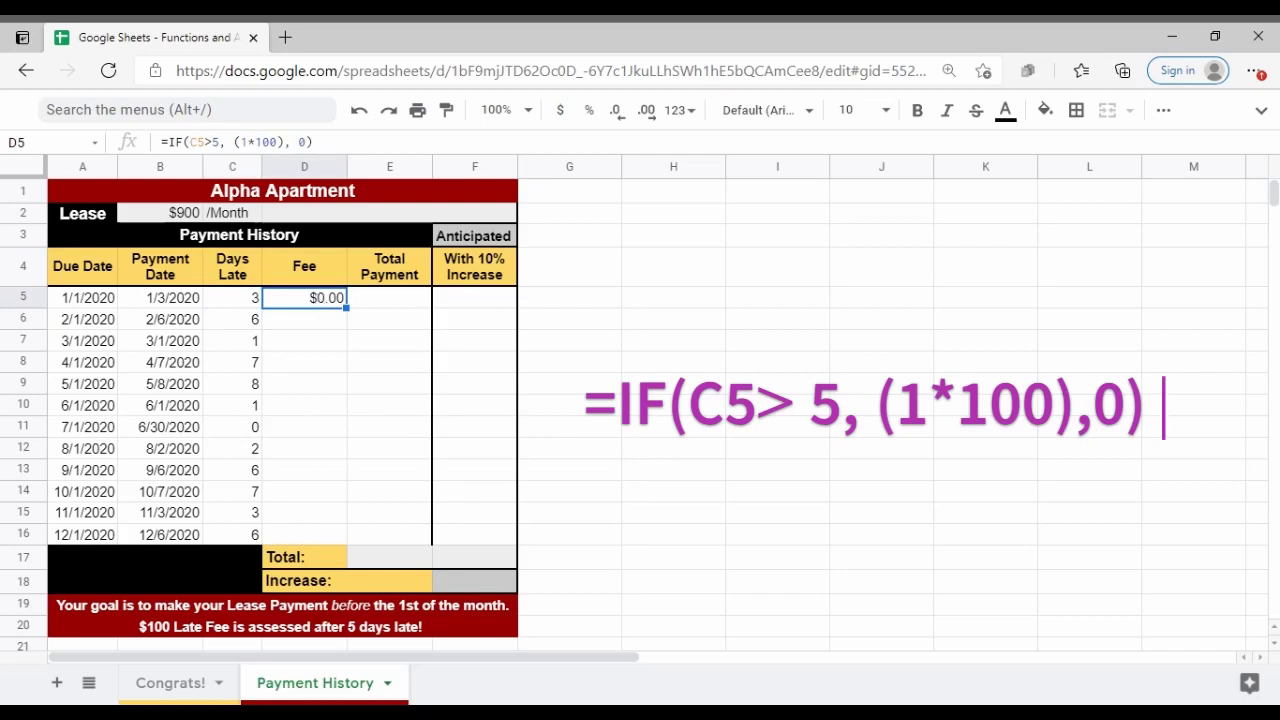
pyautogui.moveTo(346, 308); pyautogui.dragTo(346, 536)
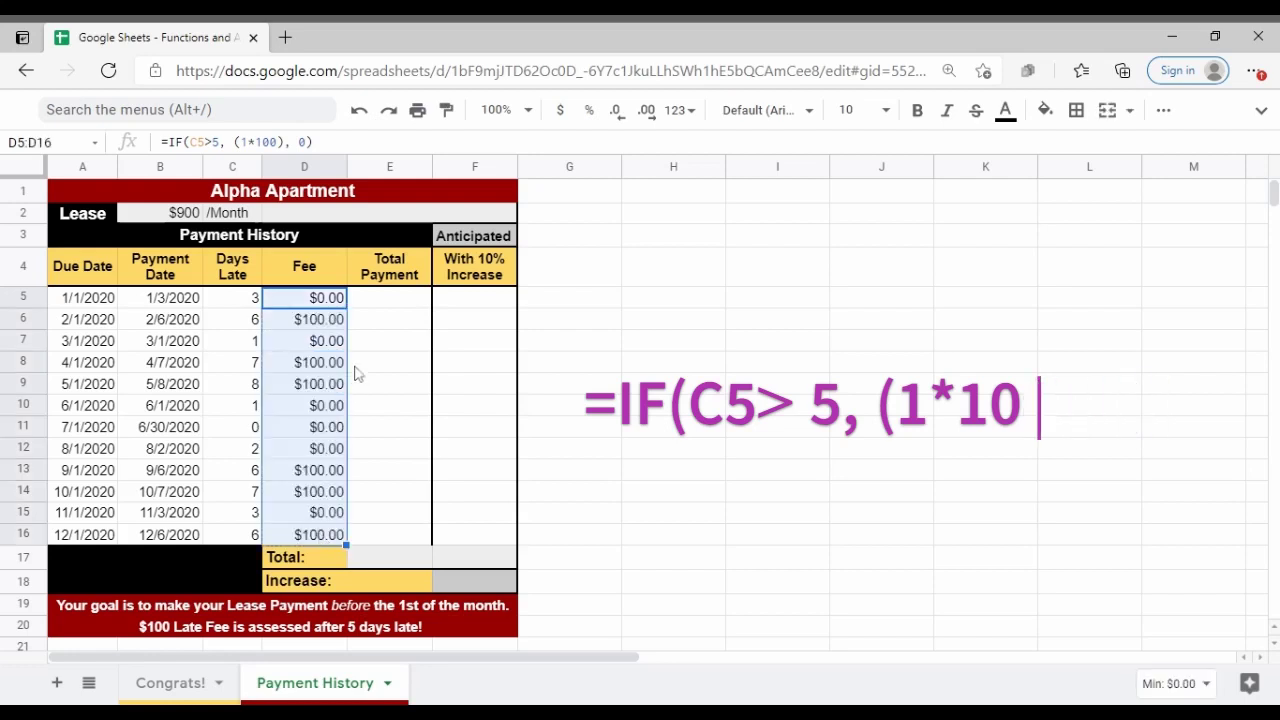
pyautogui.click(320, 322)
pyautogui.click(328, 362)
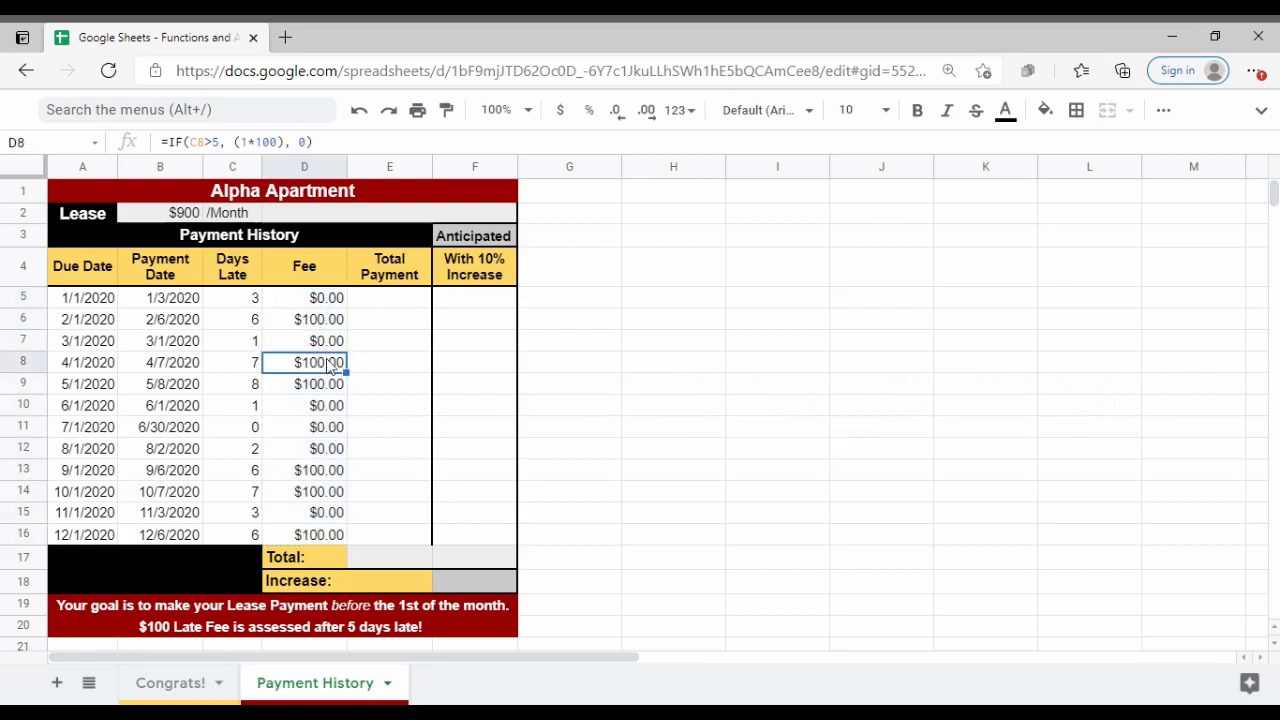
pyautogui.click(332, 382)
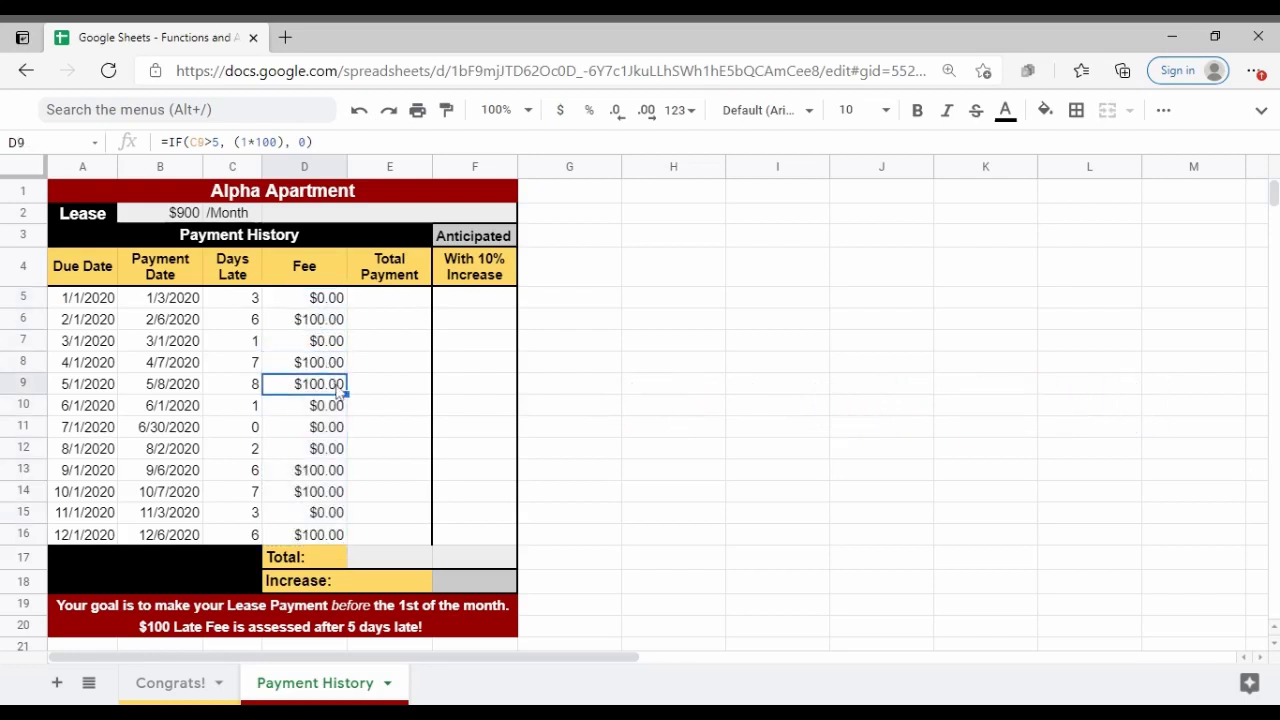
pyautogui.click(307, 472)
pyautogui.click(310, 493)
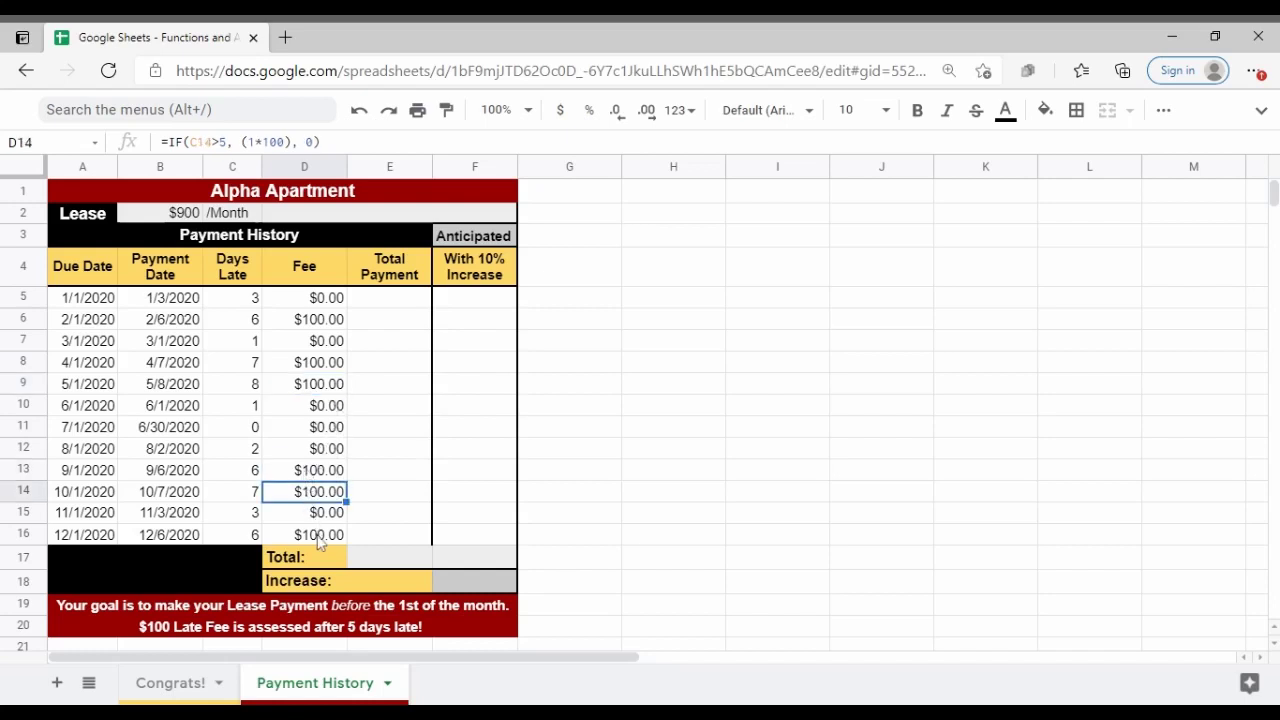
pyautogui.click(320, 537)
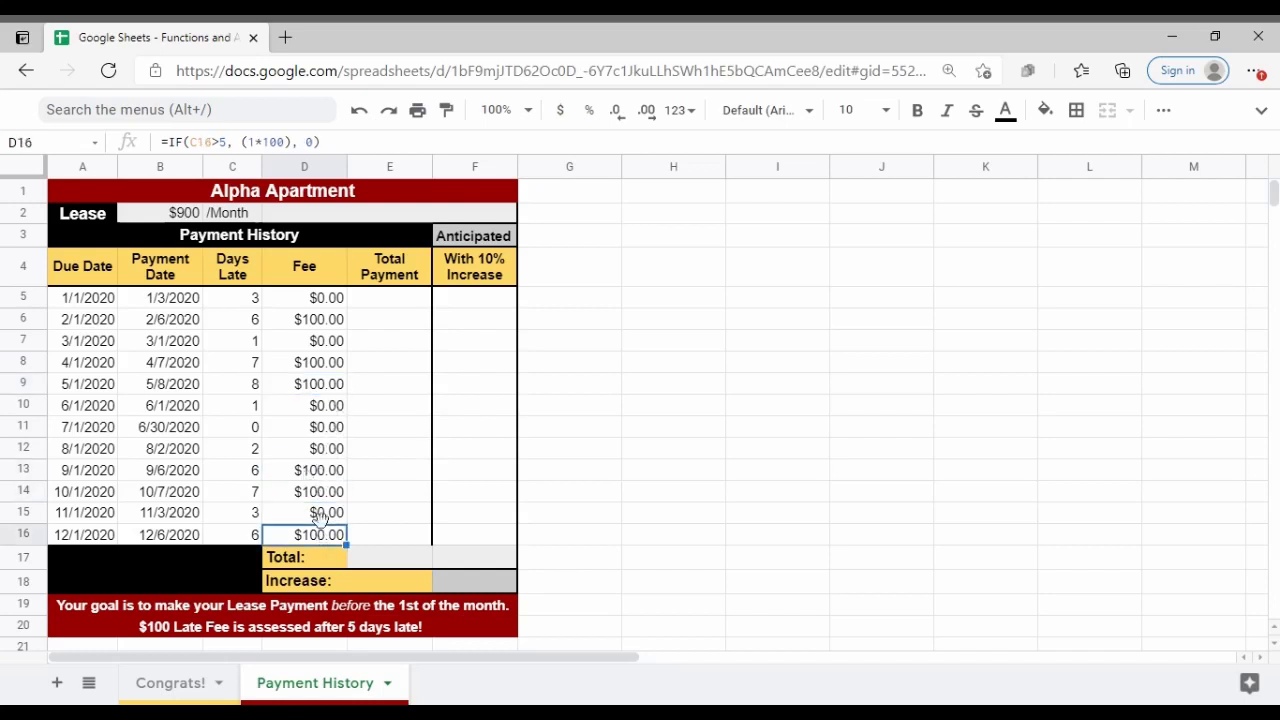
# Enter =IF(C5>5,(B2+D5),B2) in E5 to calculate the first total payment
pyautogui.click(407, 305)
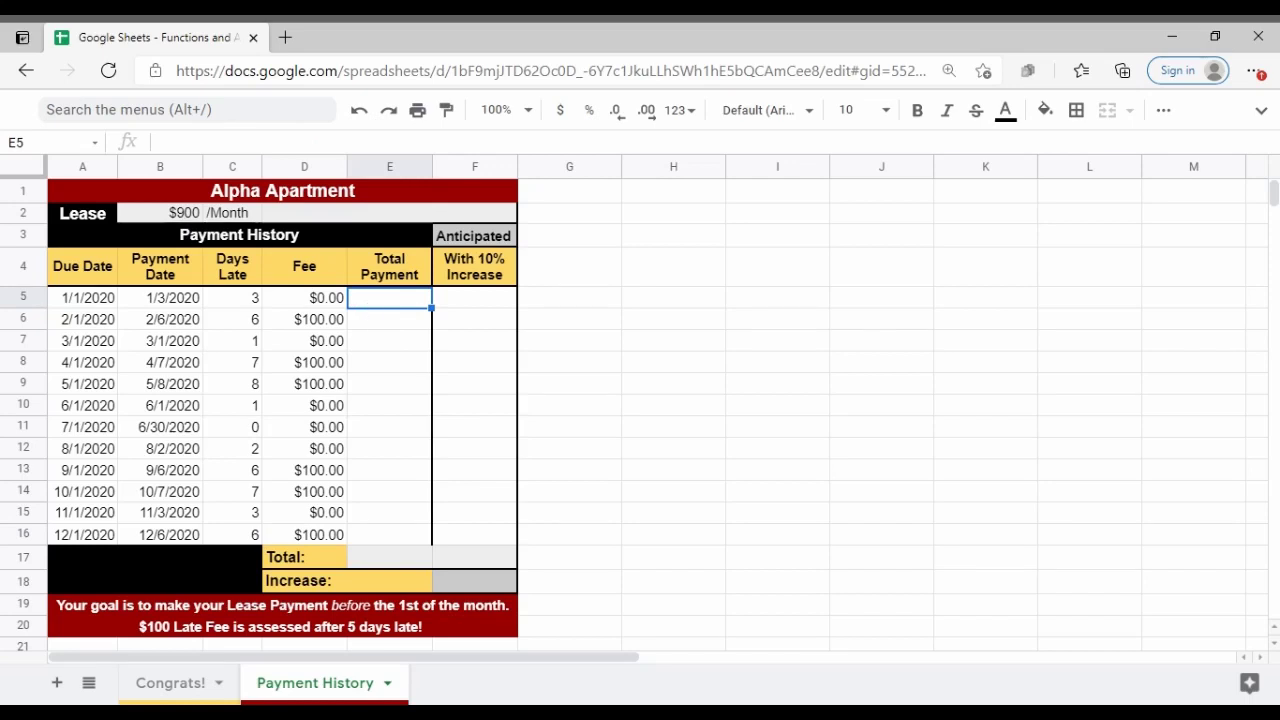
pyautogui.write('=')
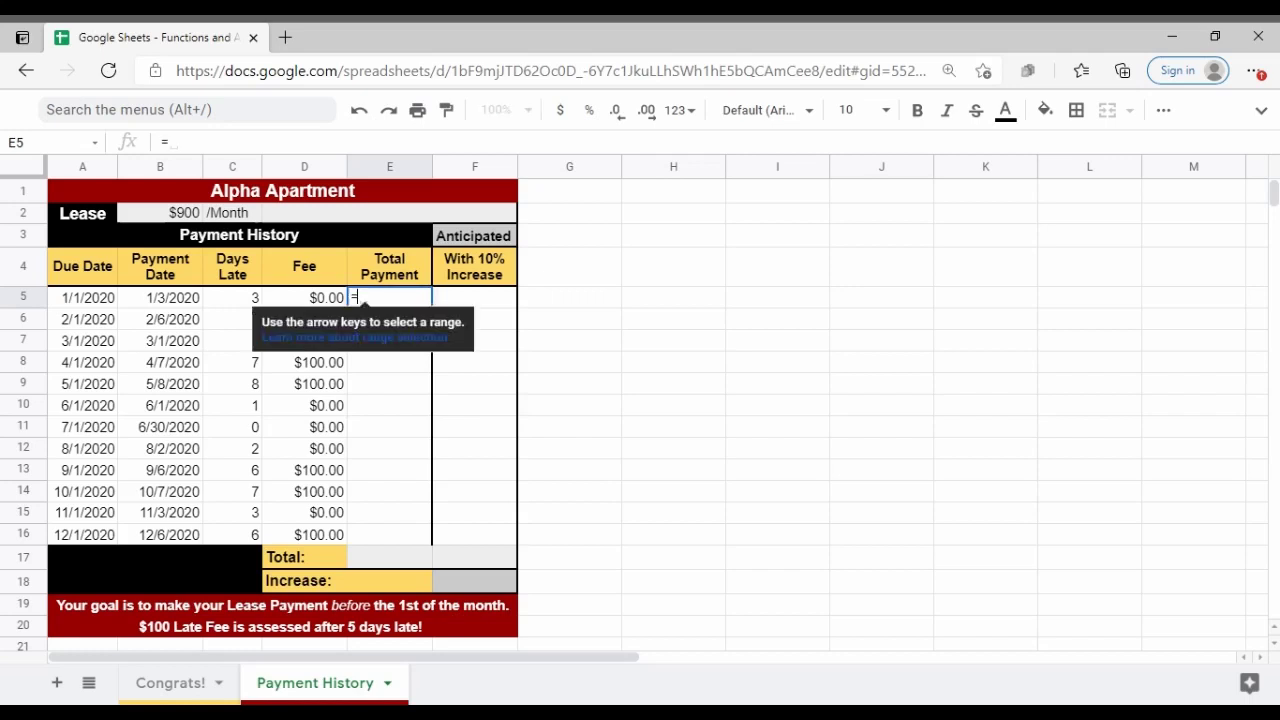
pyautogui.write('IF(')
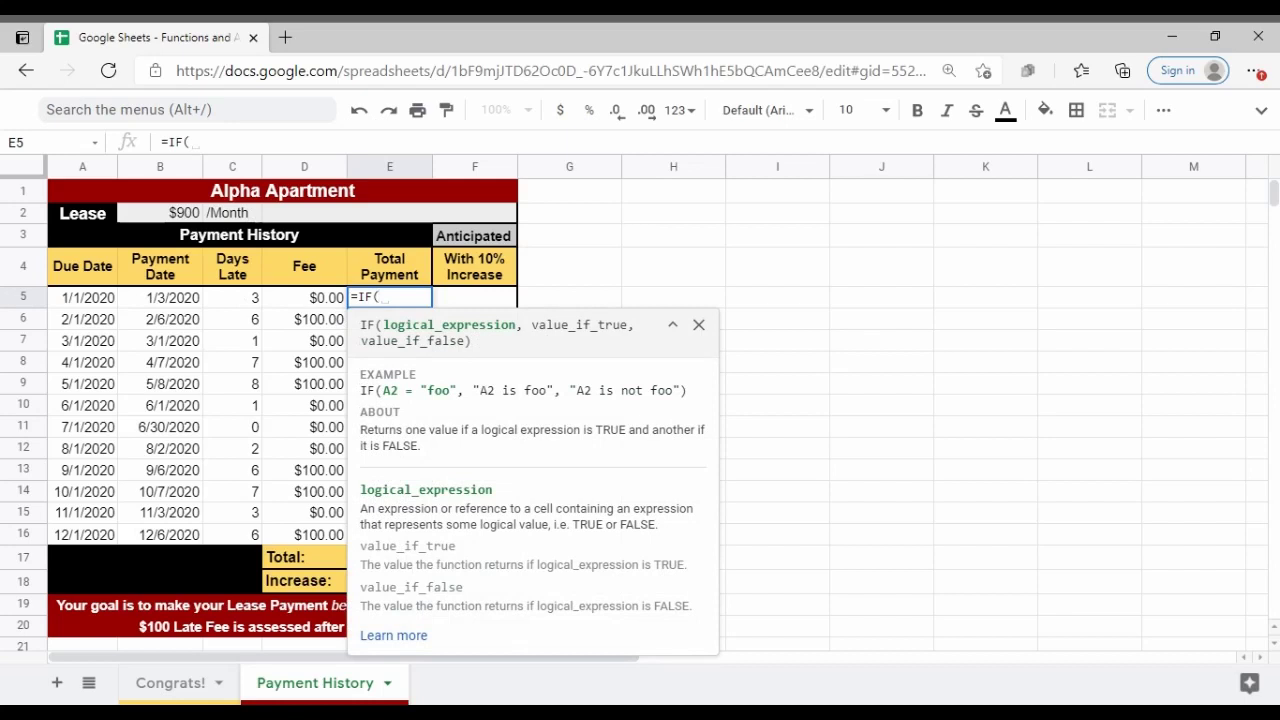
pyautogui.write('C5')
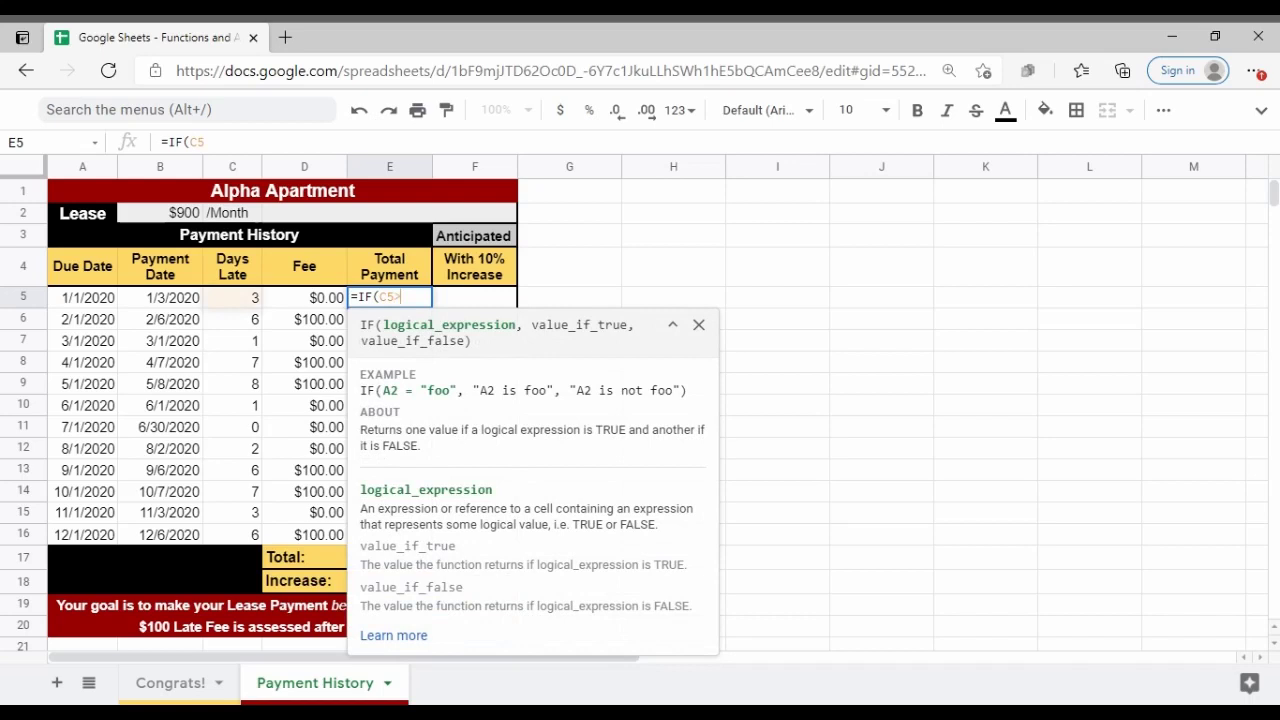
pyautogui.write('>5')
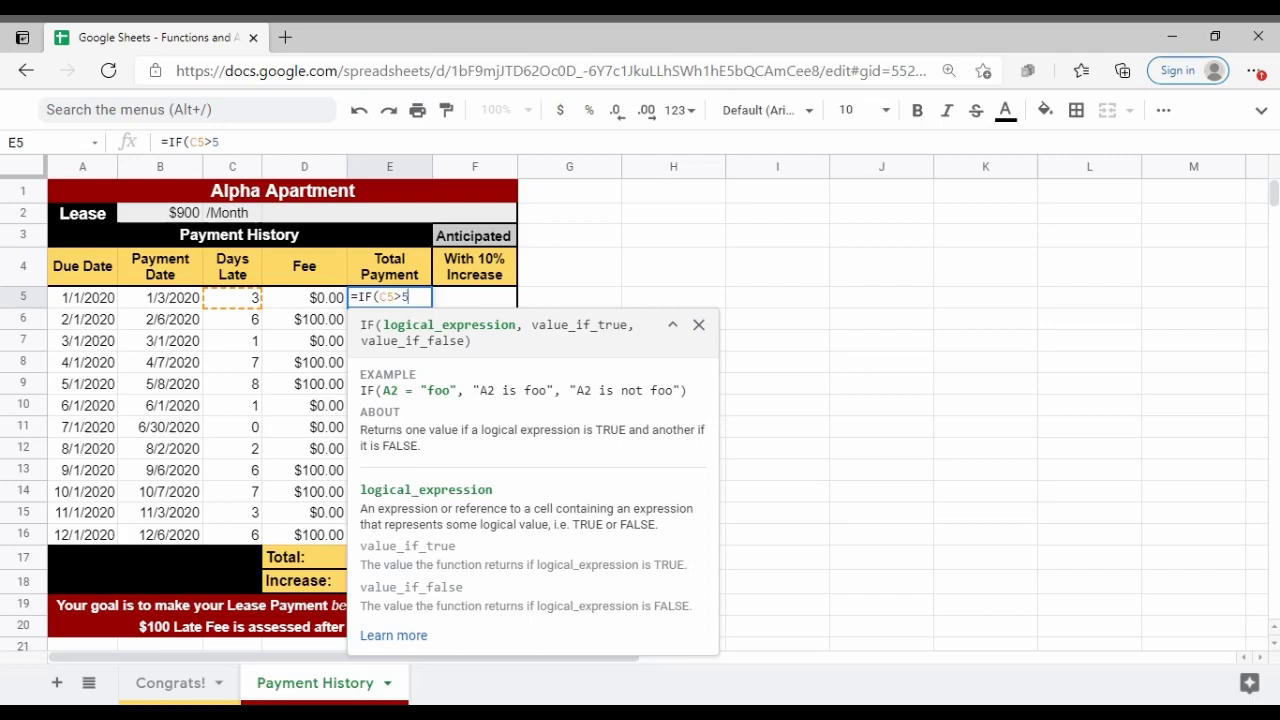
pyautogui.write(',')
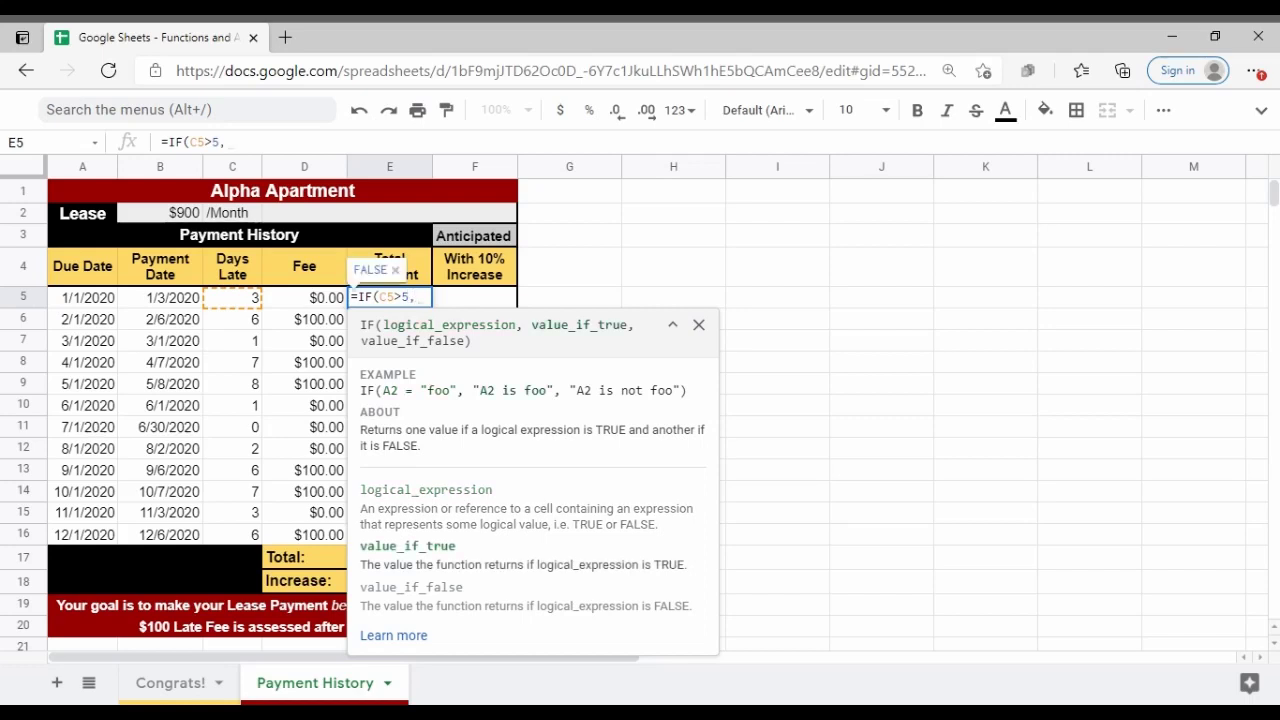
pyautogui.write('(')
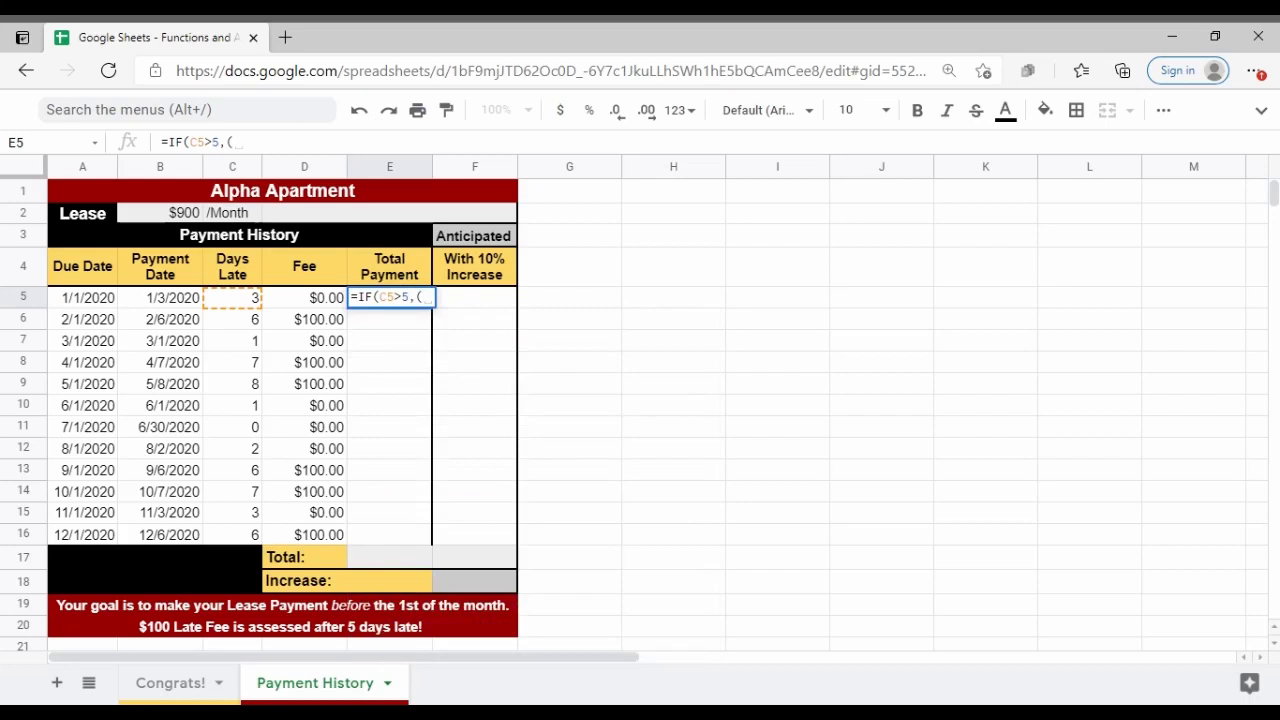
pyautogui.write('B')
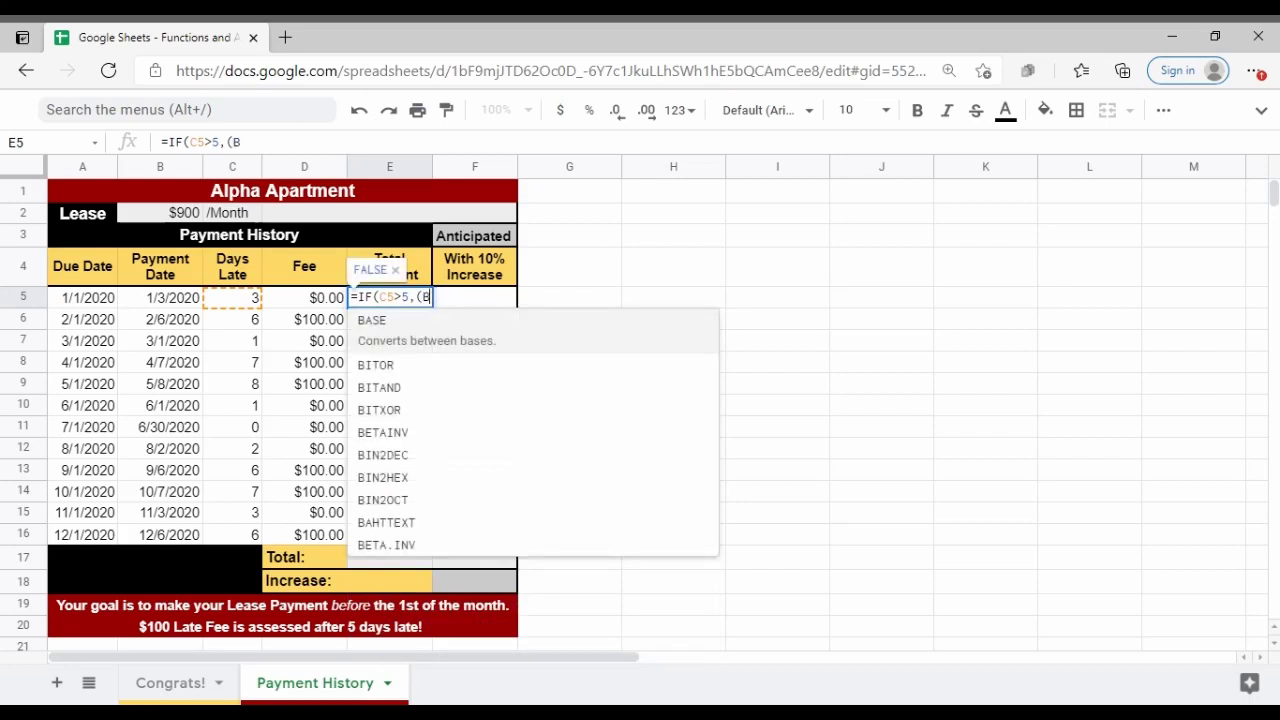
pyautogui.write('2')
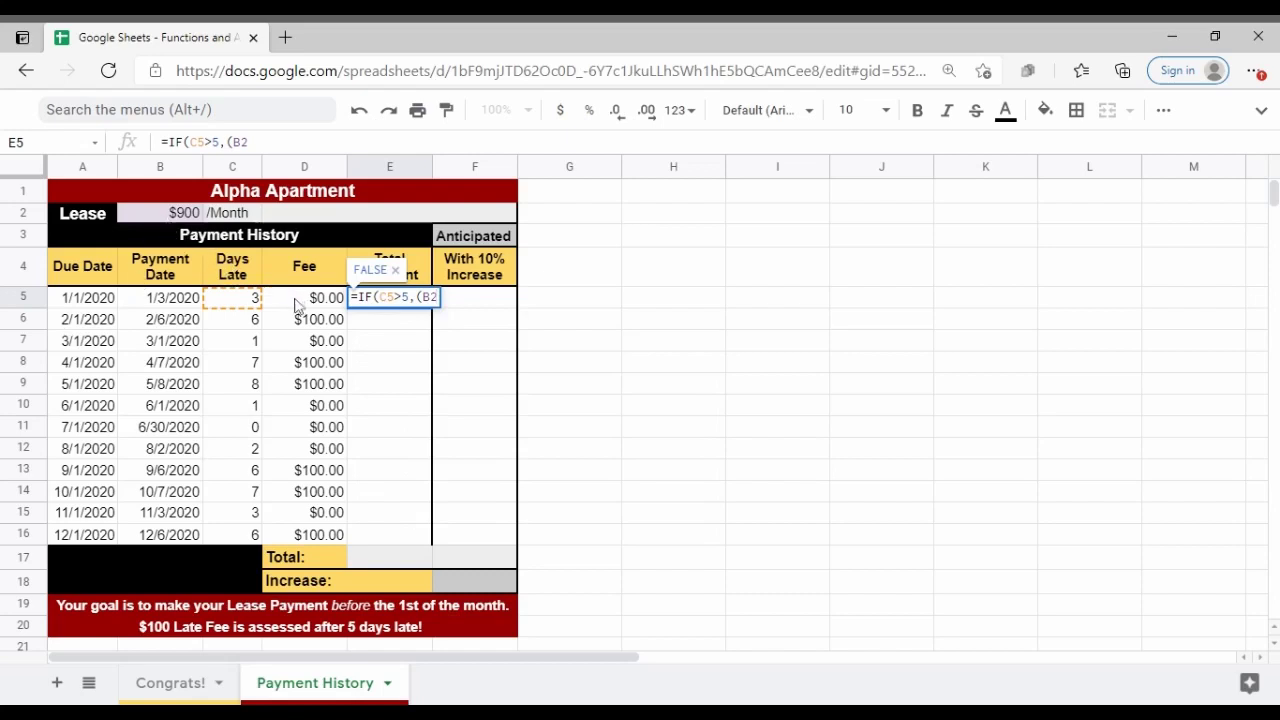
pyautogui.write('+')
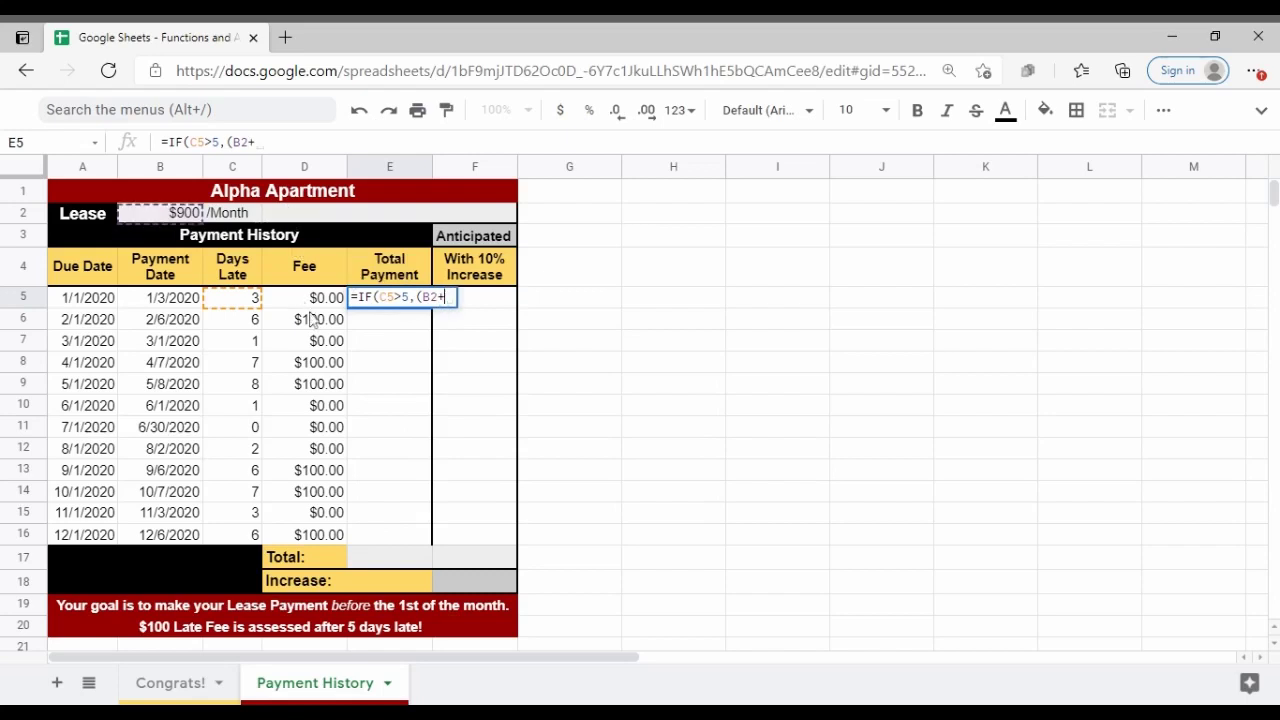
pyautogui.write('D')
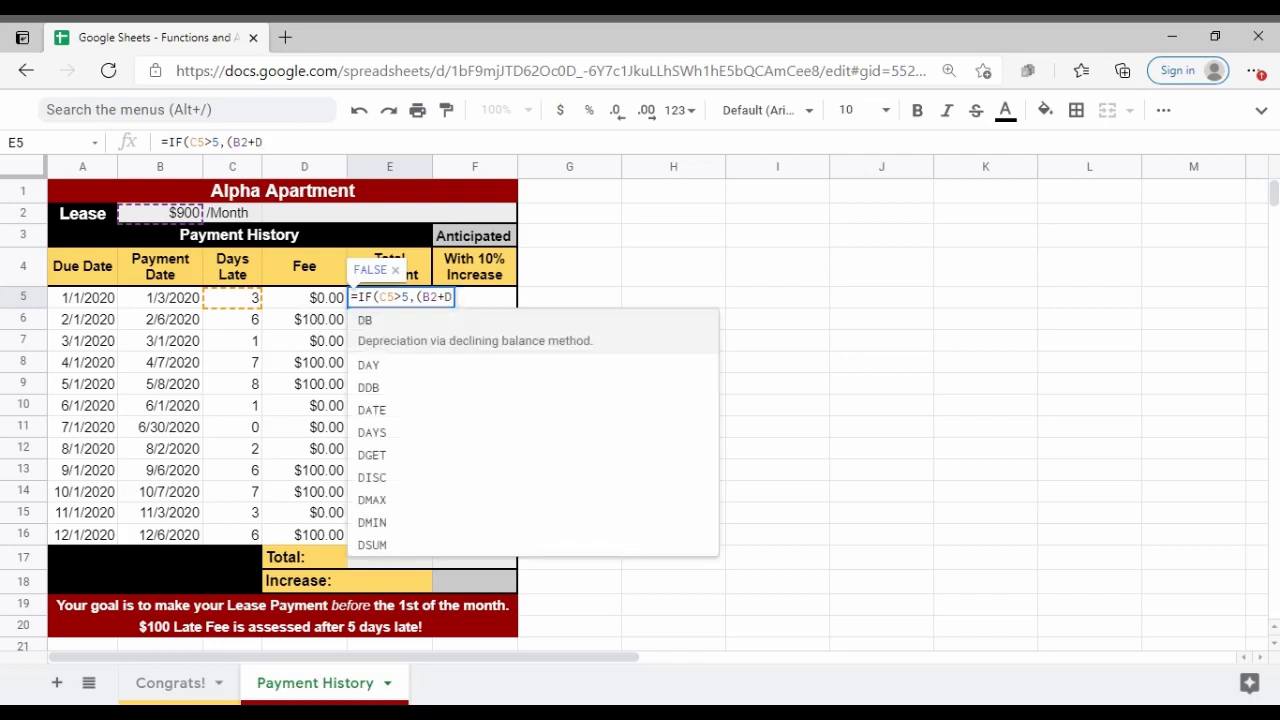
pyautogui.write('5)')
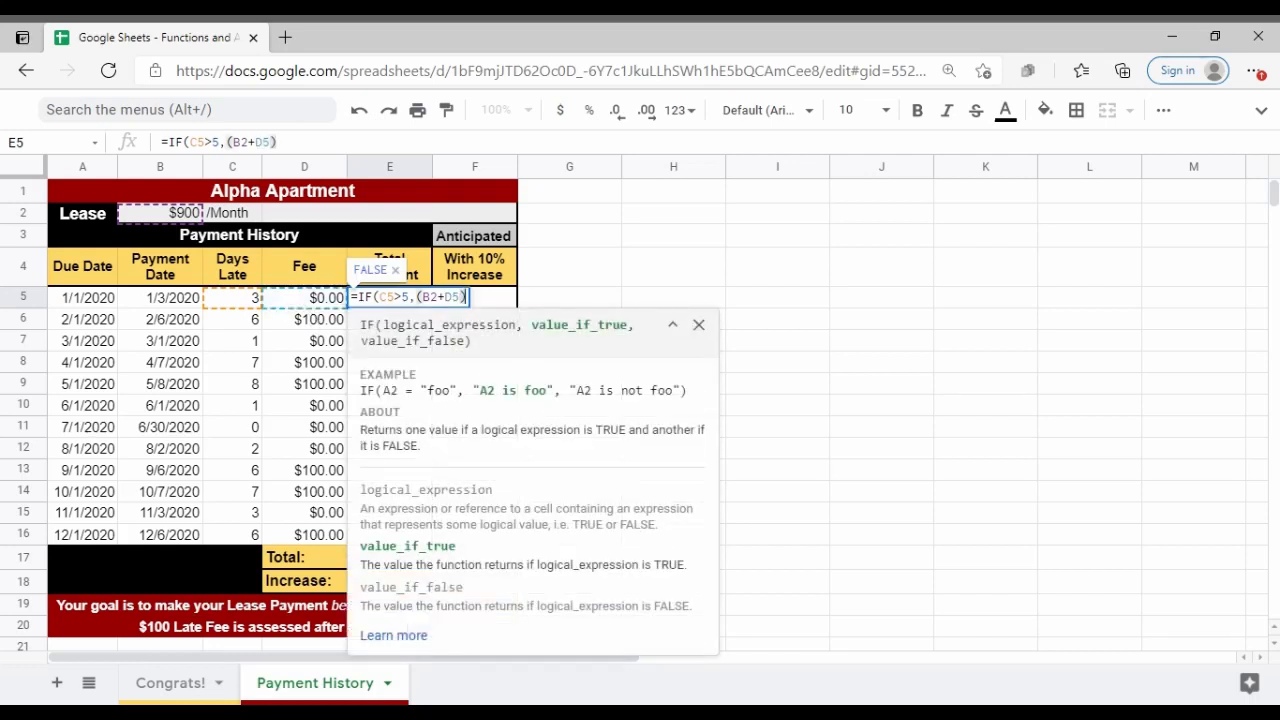
pyautogui.write(',')
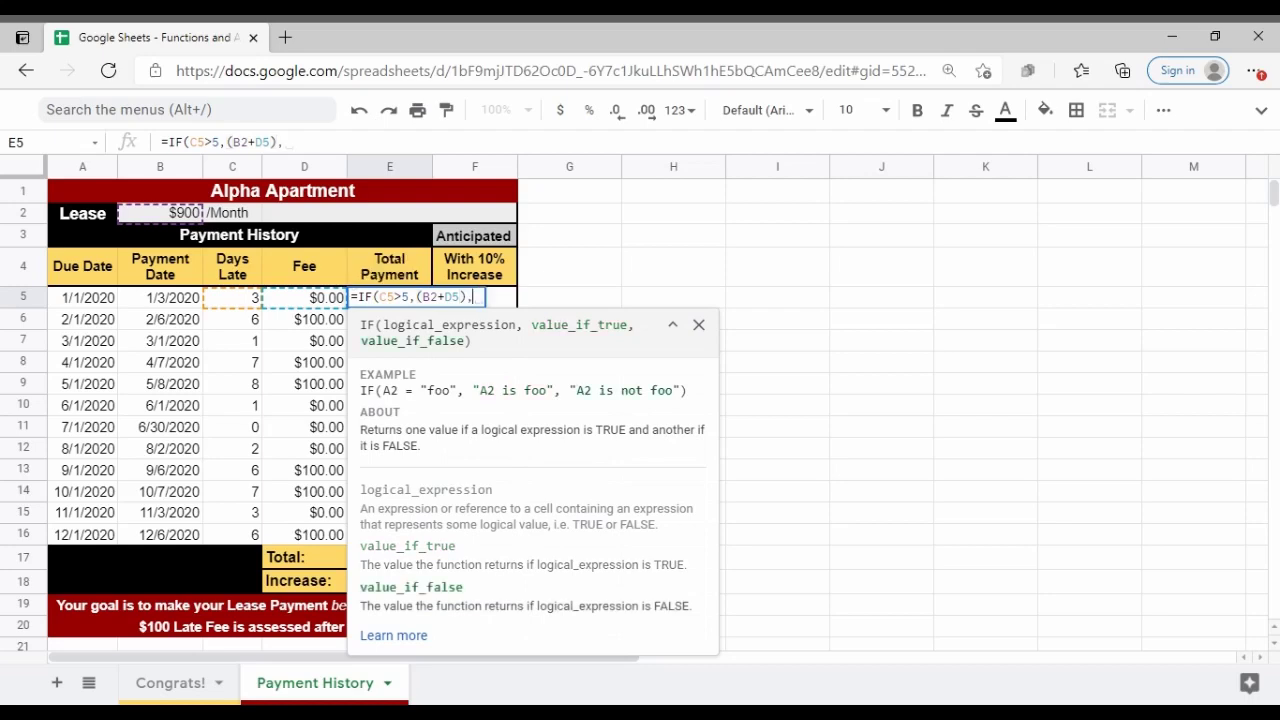
pyautogui.write('b2')
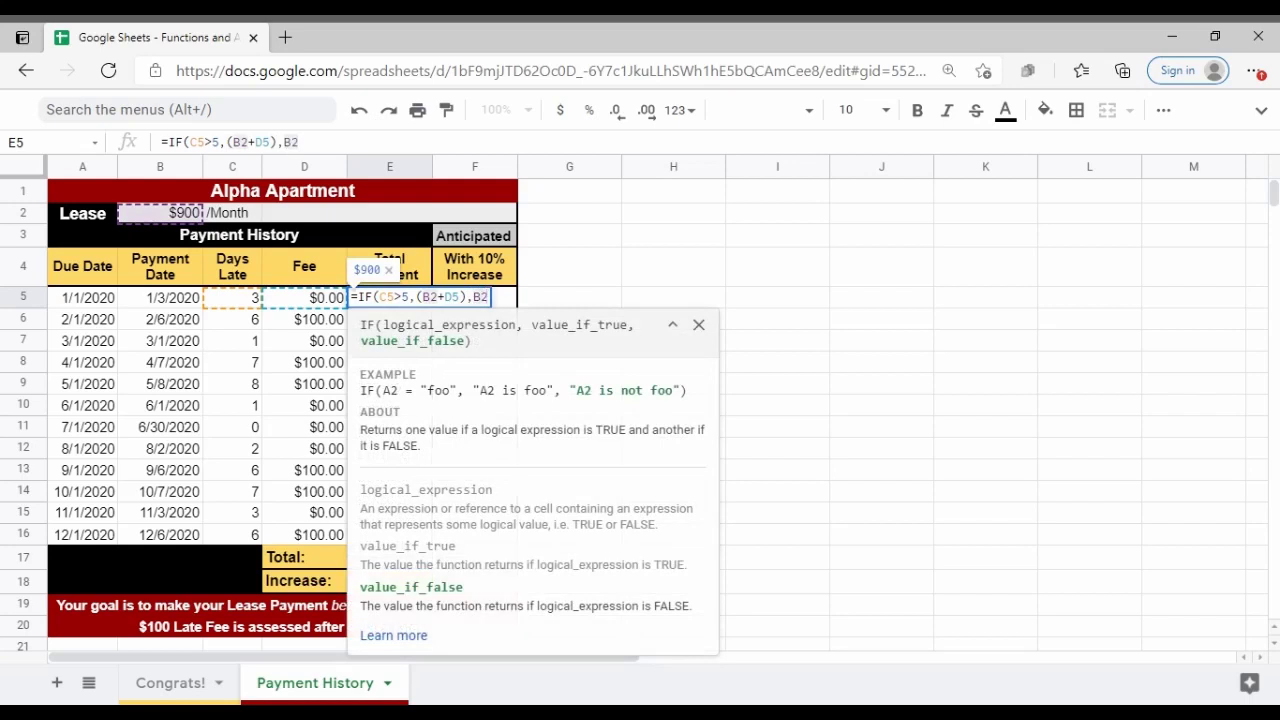
pyautogui.write(')')
pyautogui.press('Return')
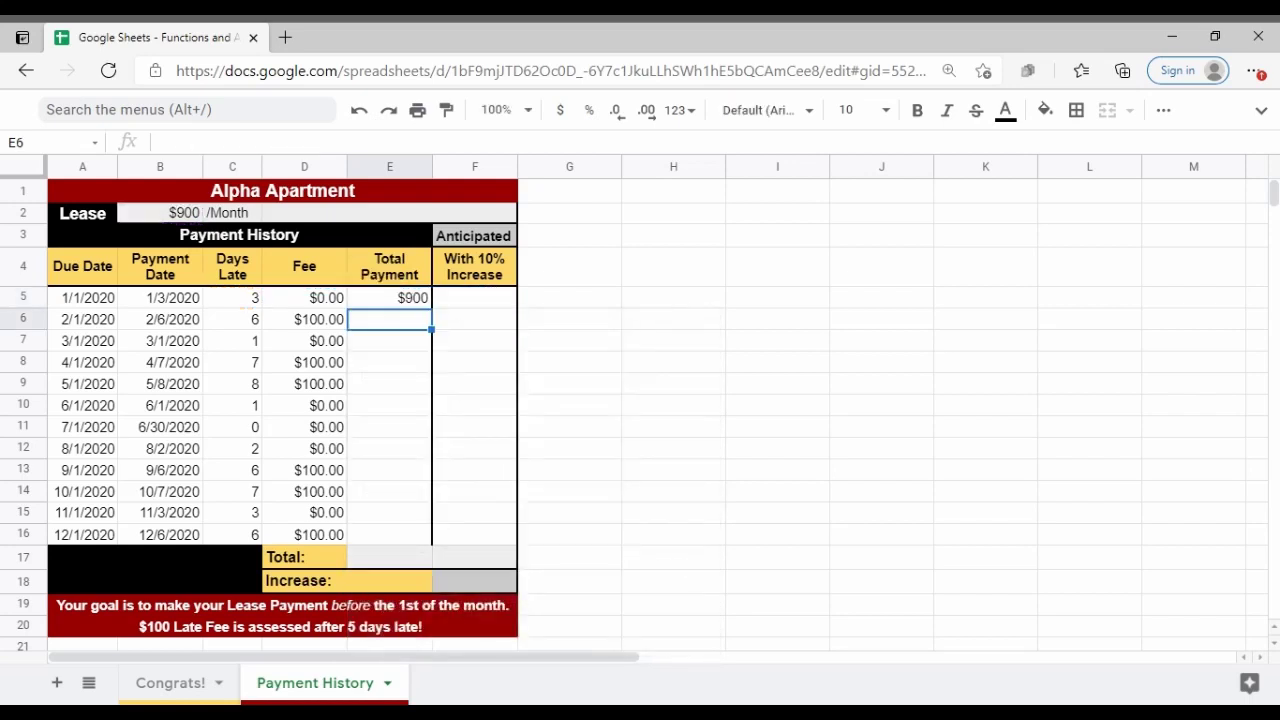
# Try to fill the total payment formula from E5 down through E16, and inspect the copied formulas in E6 to E9
pyautogui.click(368, 304)
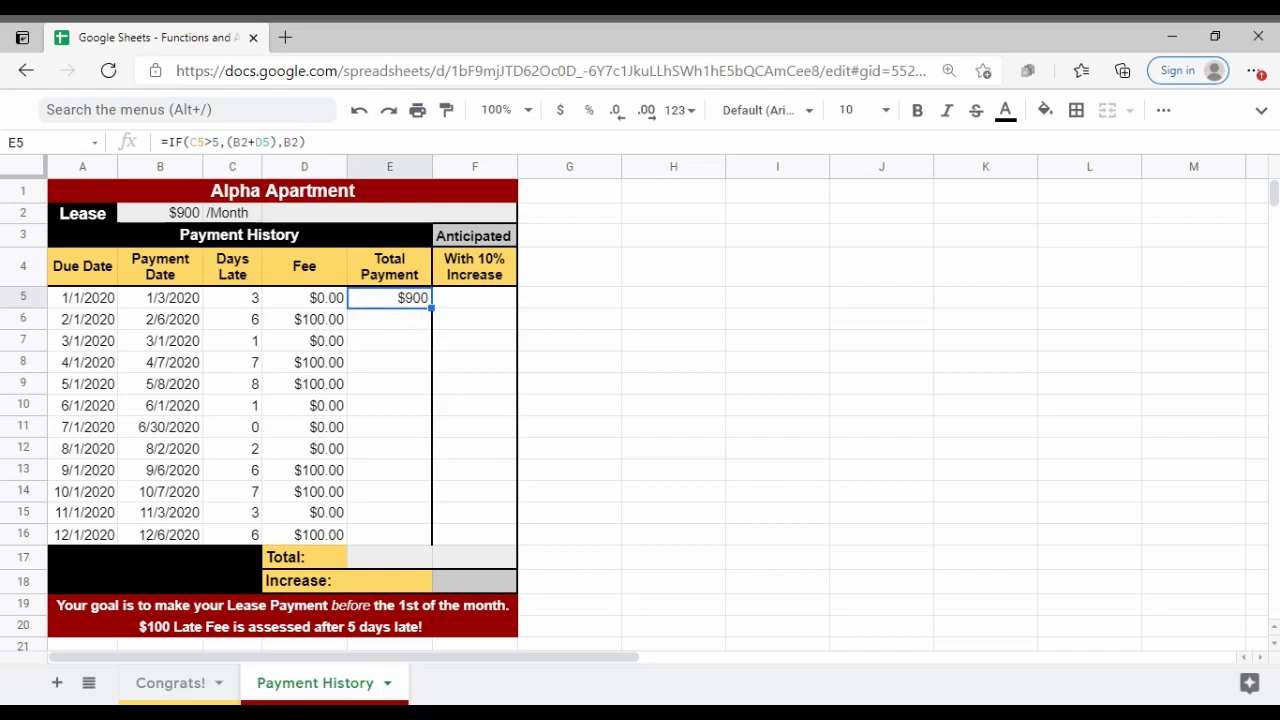
pyautogui.moveTo(431, 308); pyautogui.dragTo(418, 540)
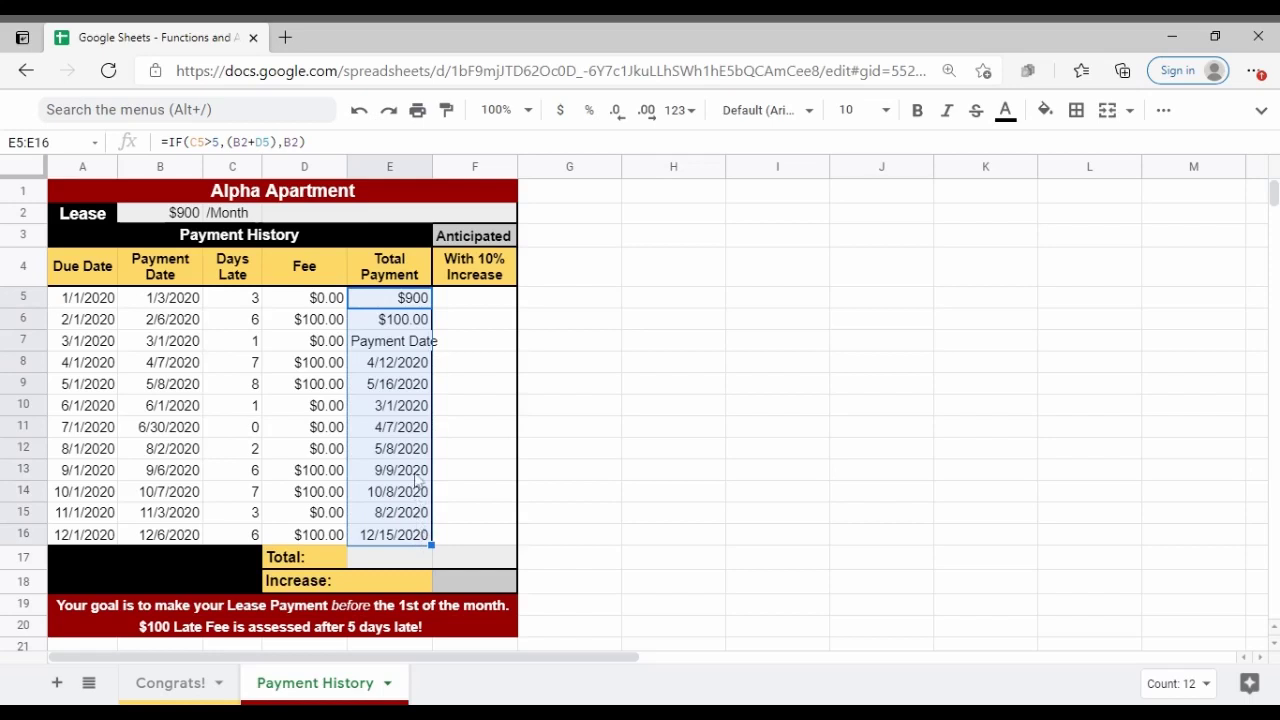
pyautogui.click(407, 324)
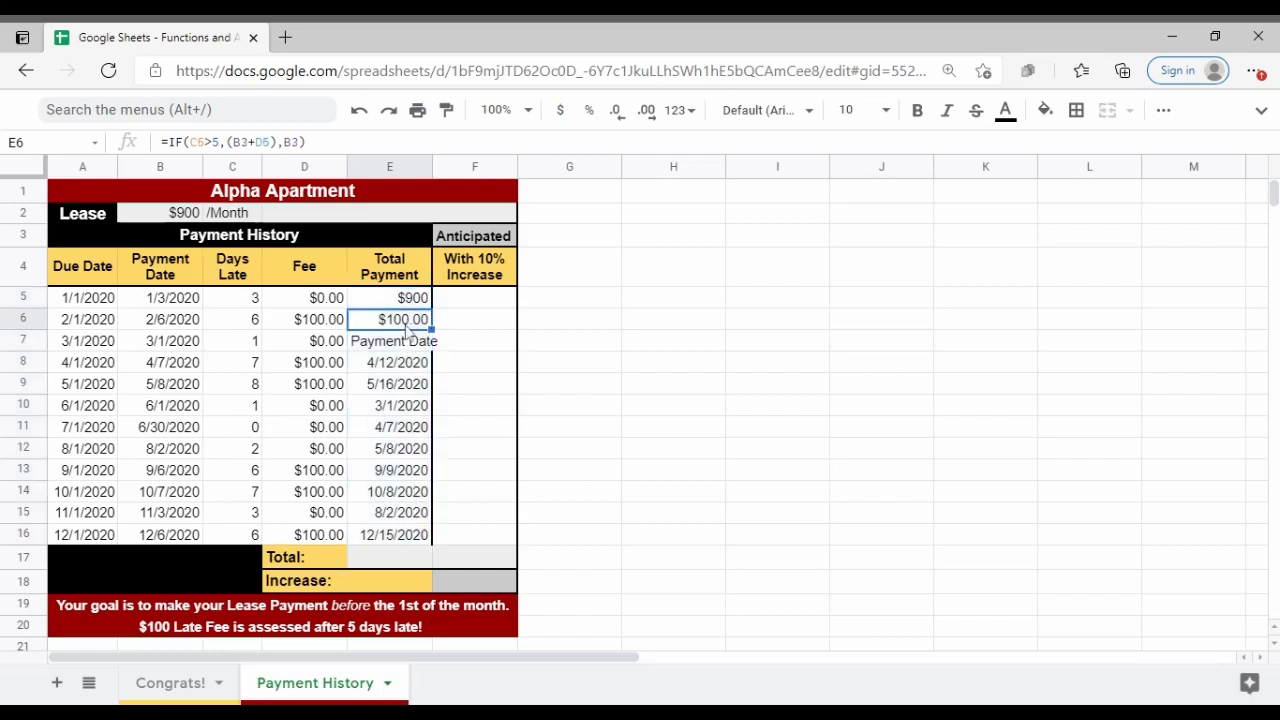
pyautogui.click(408, 344)
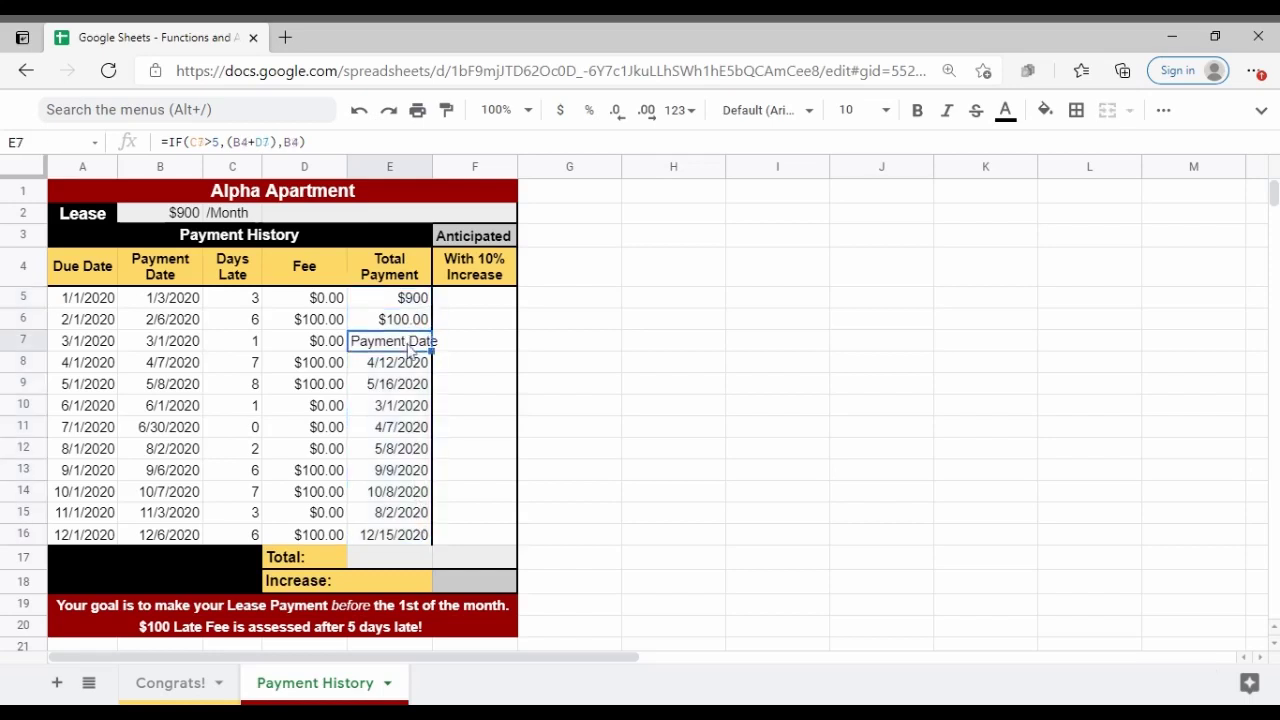
pyautogui.click(410, 366)
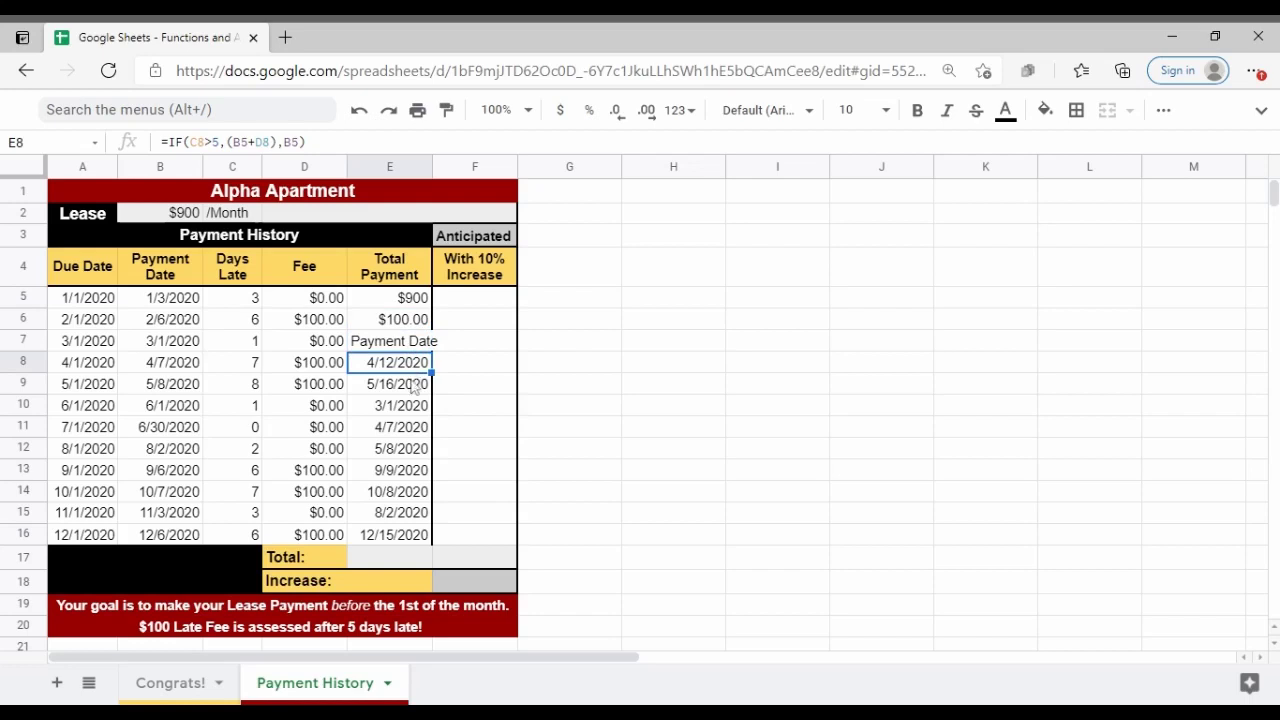
pyautogui.click(414, 389)
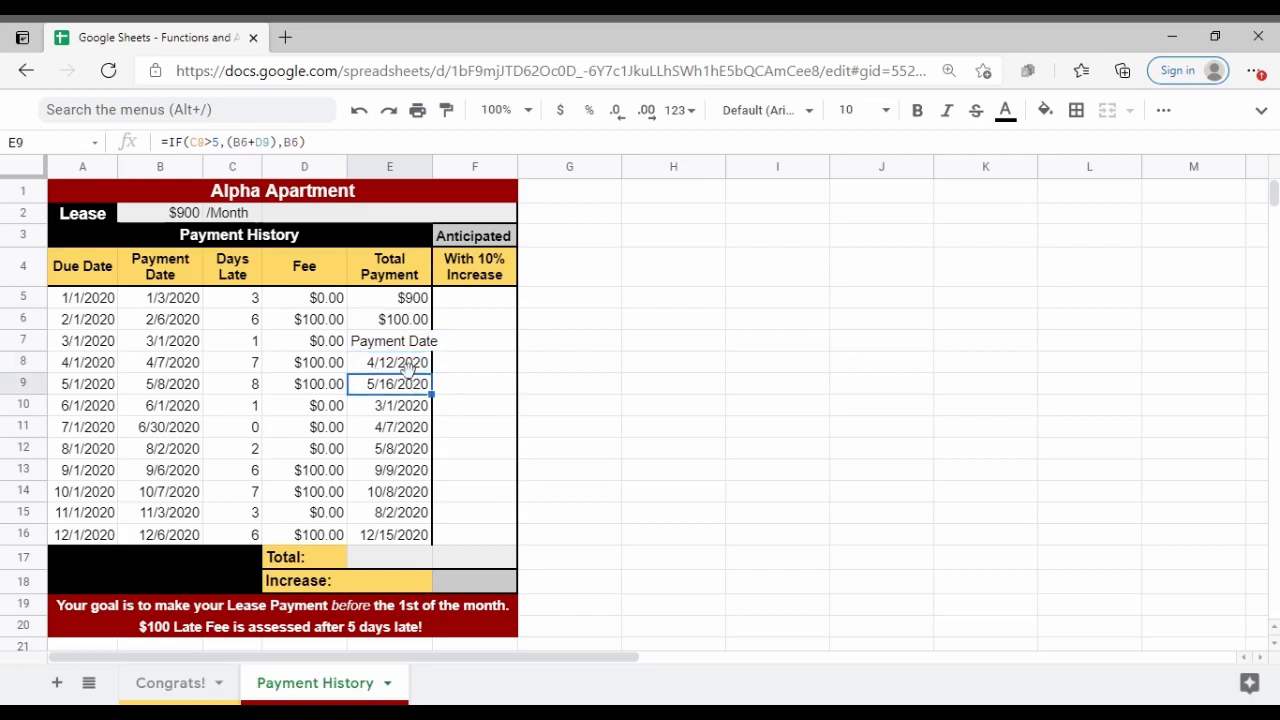
# Make both lease references in E5 absolute so the formula reads =IF(C5>5,($B$2+D5),$B$2)
pyautogui.click(404, 306)
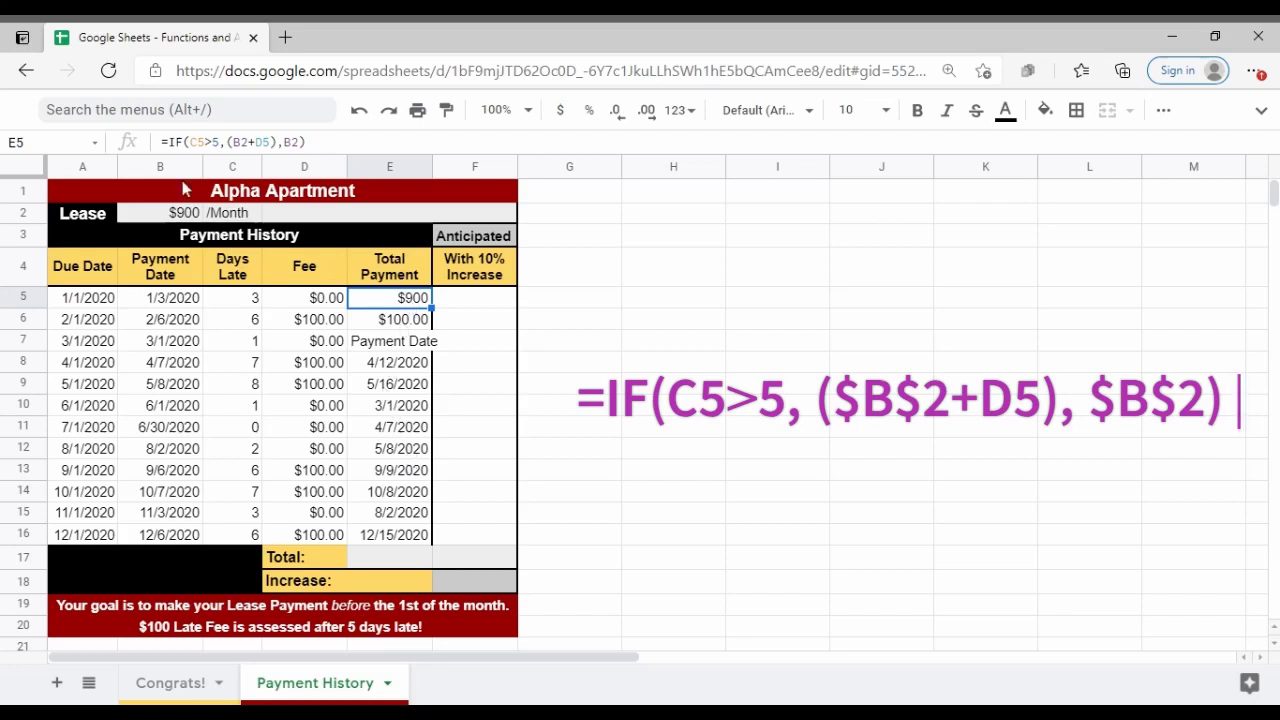
pyautogui.click(228, 142)
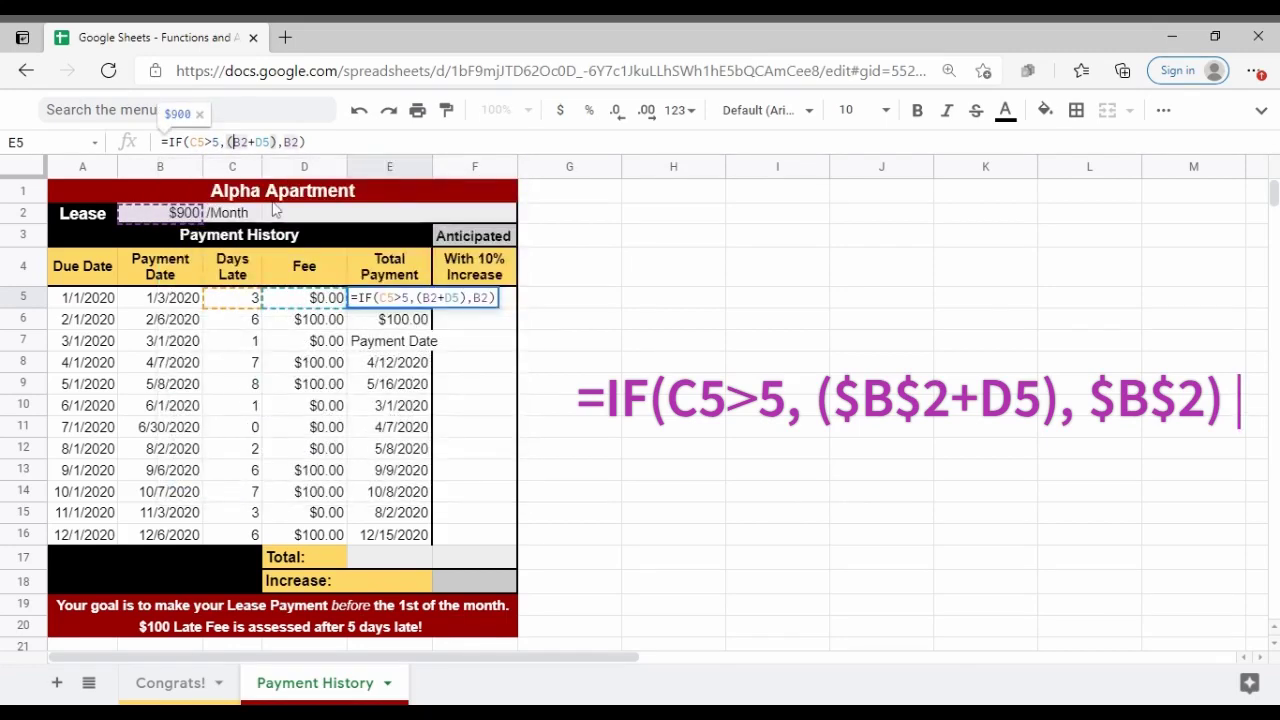
pyautogui.write('$')
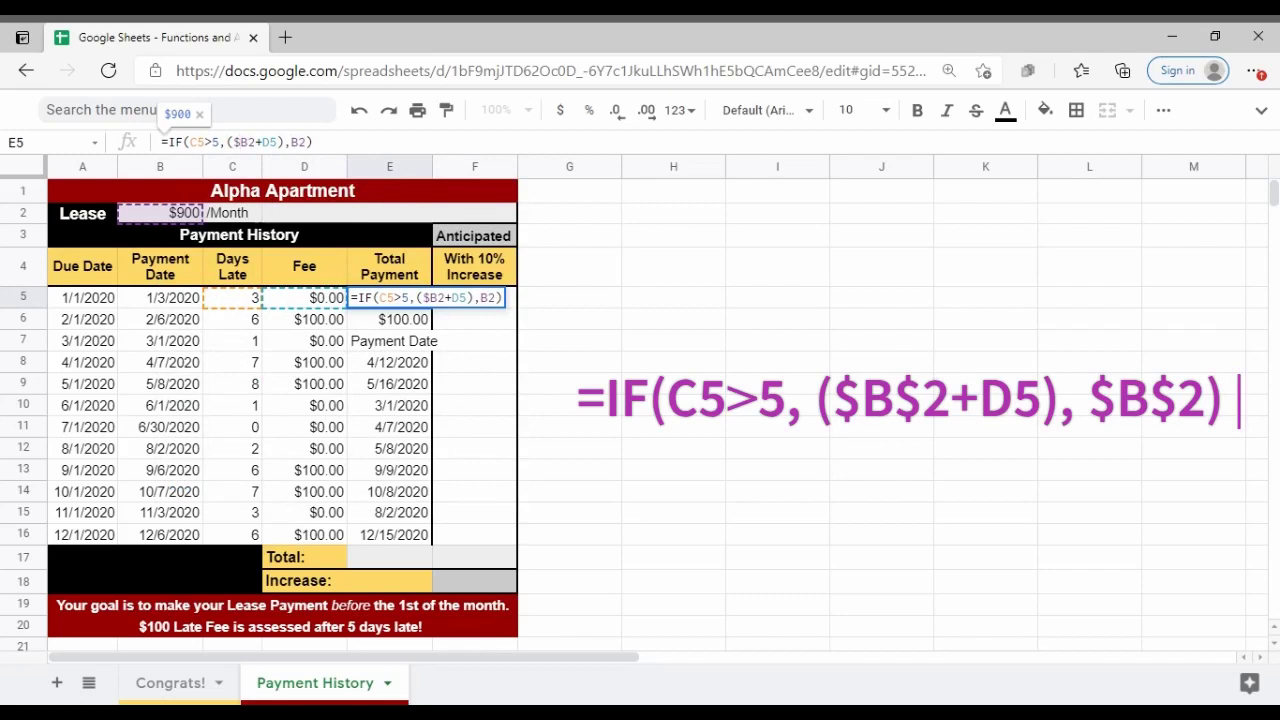
pyautogui.press('Right')
pyautogui.write('$')
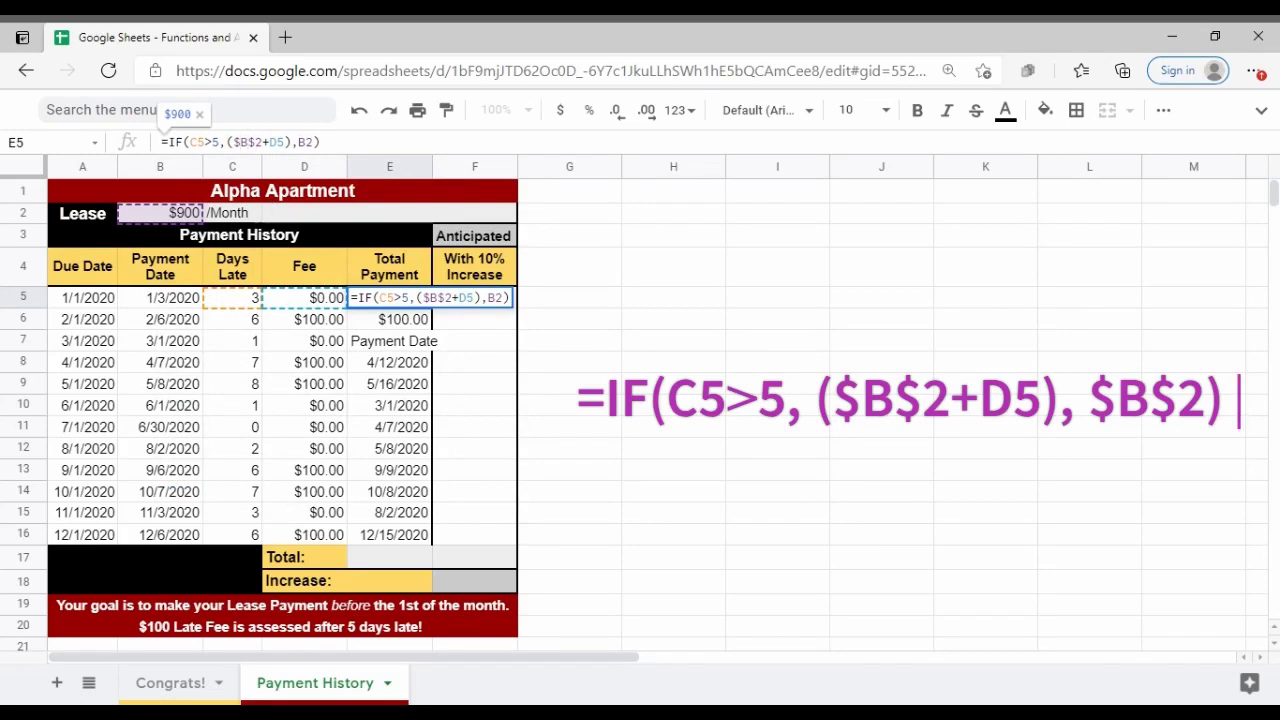
pyautogui.press('Right')
pyautogui.press('Right')
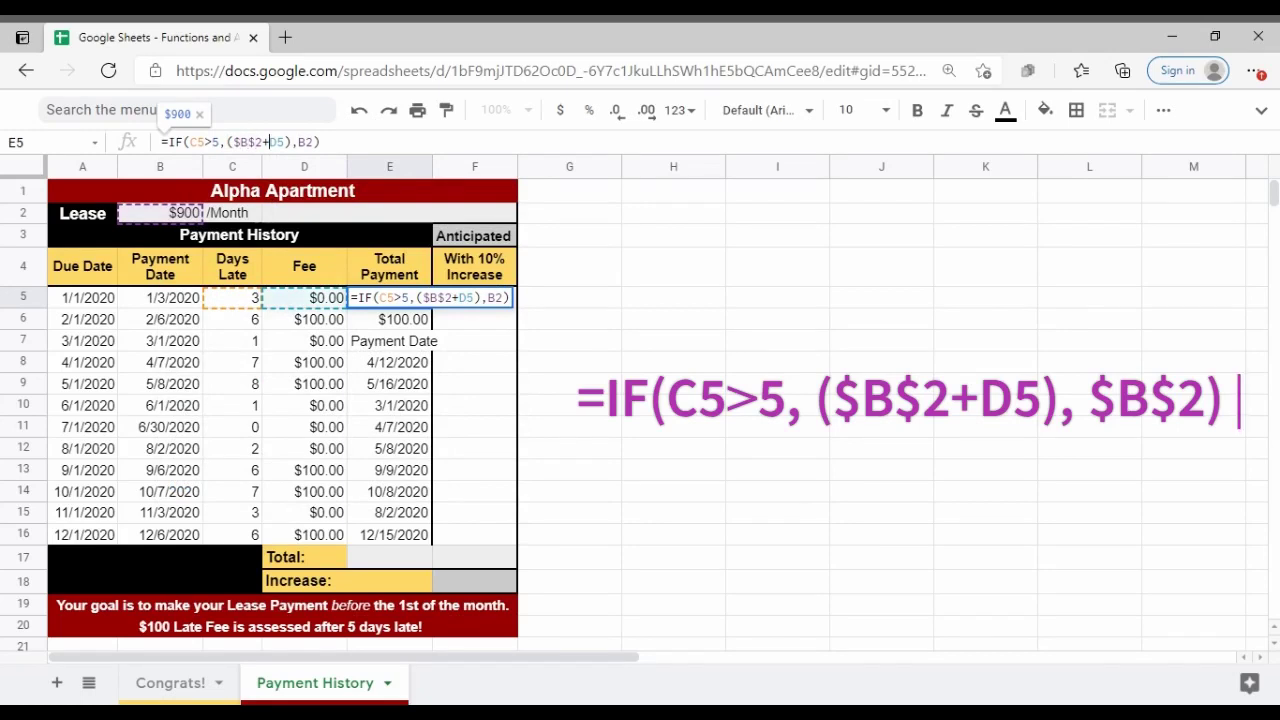
pyautogui.press('Right')
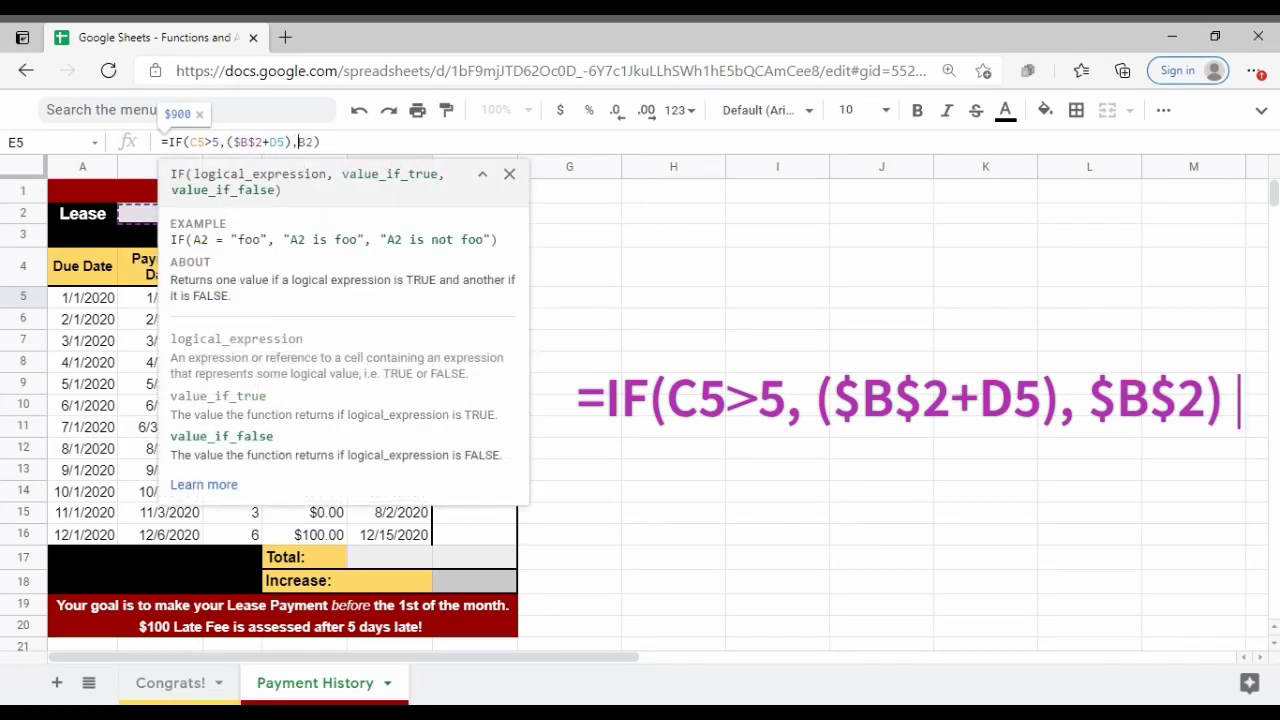
pyautogui.write('$')
pyautogui.press('Right')
pyautogui.write('$')
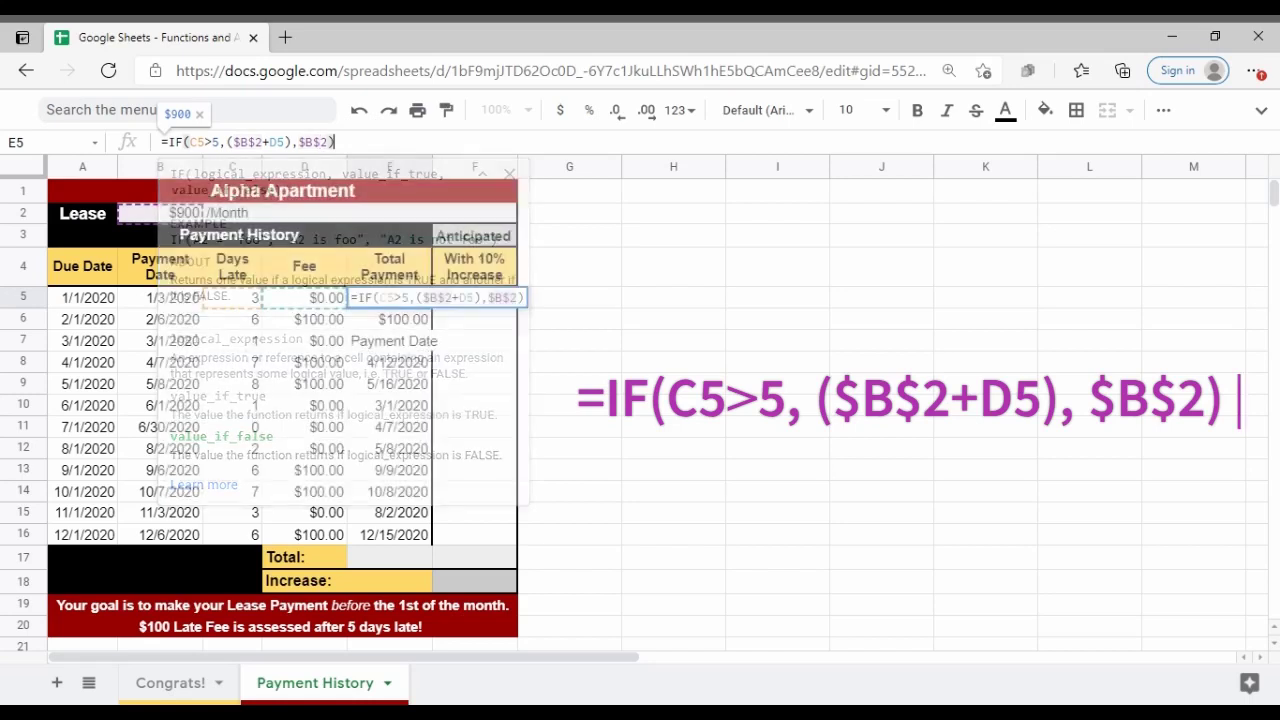
pyautogui.press('Right')
pyautogui.press('Right')
pyautogui.press('Return')
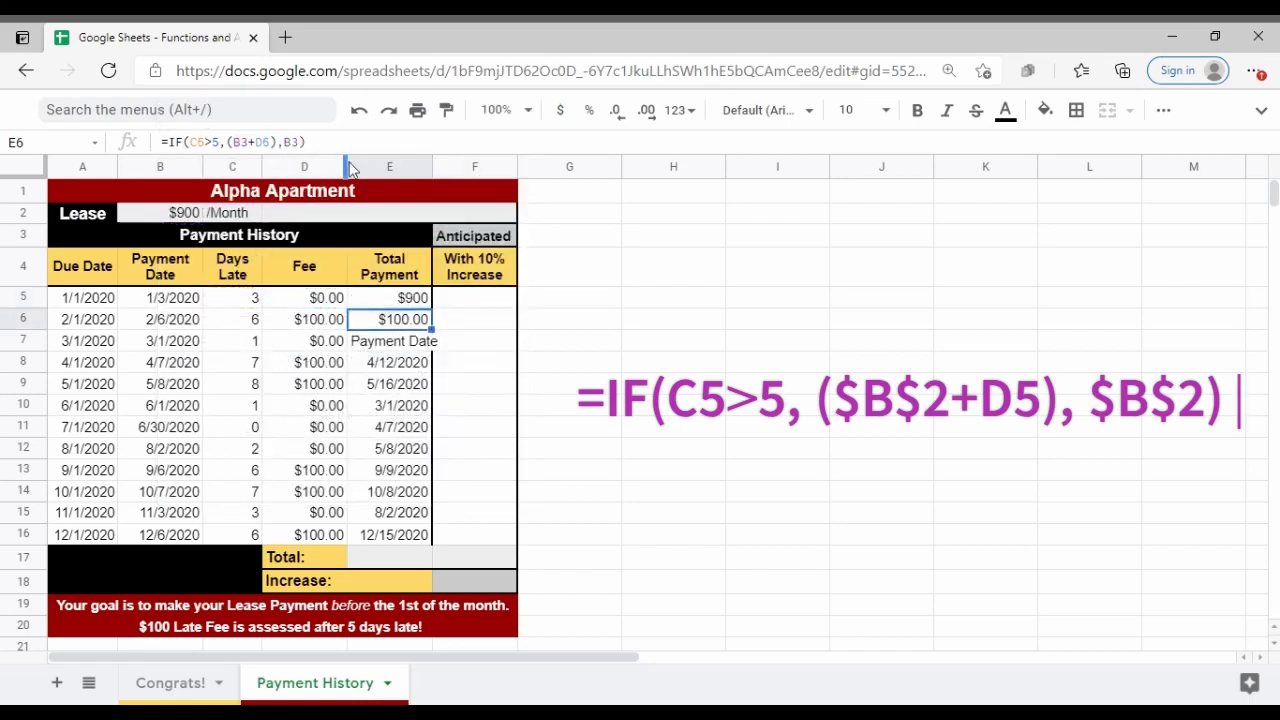
# Fill the corrected total payment formula in E5 down through E16 and check the copied formula in E6
pyautogui.click(398, 298)
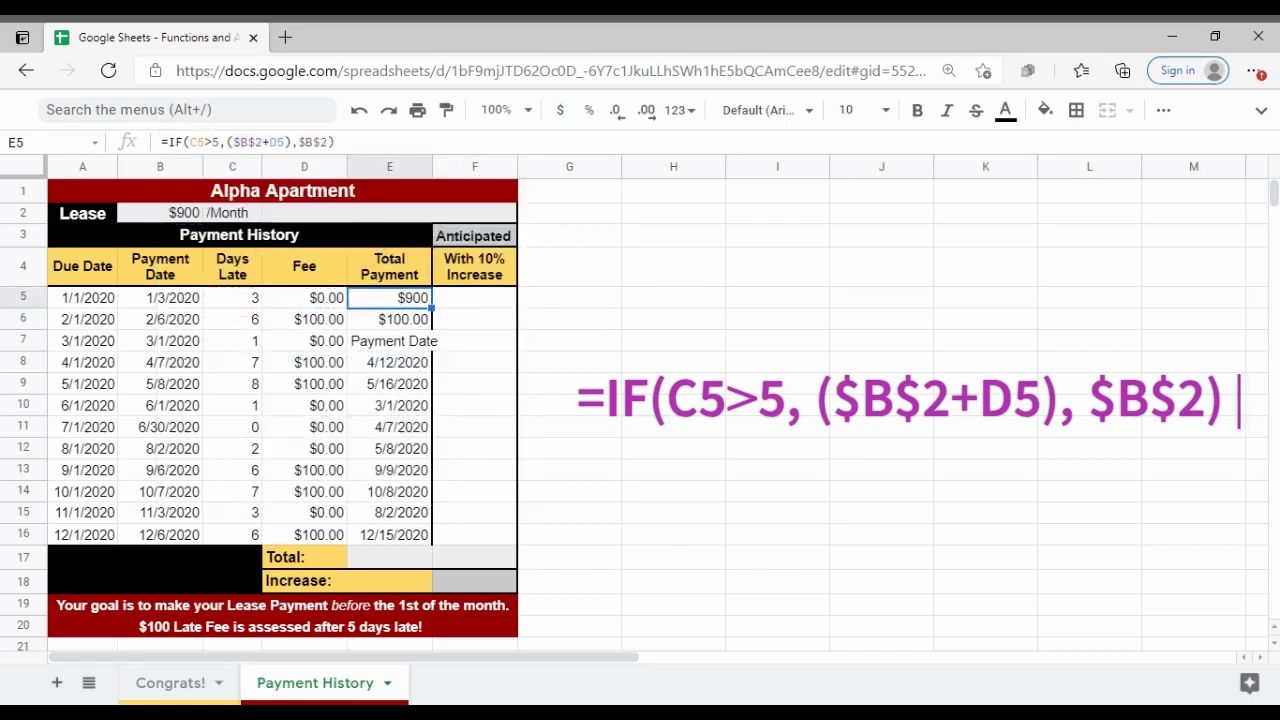
pyautogui.moveTo(432, 319); pyautogui.dragTo(432, 538)
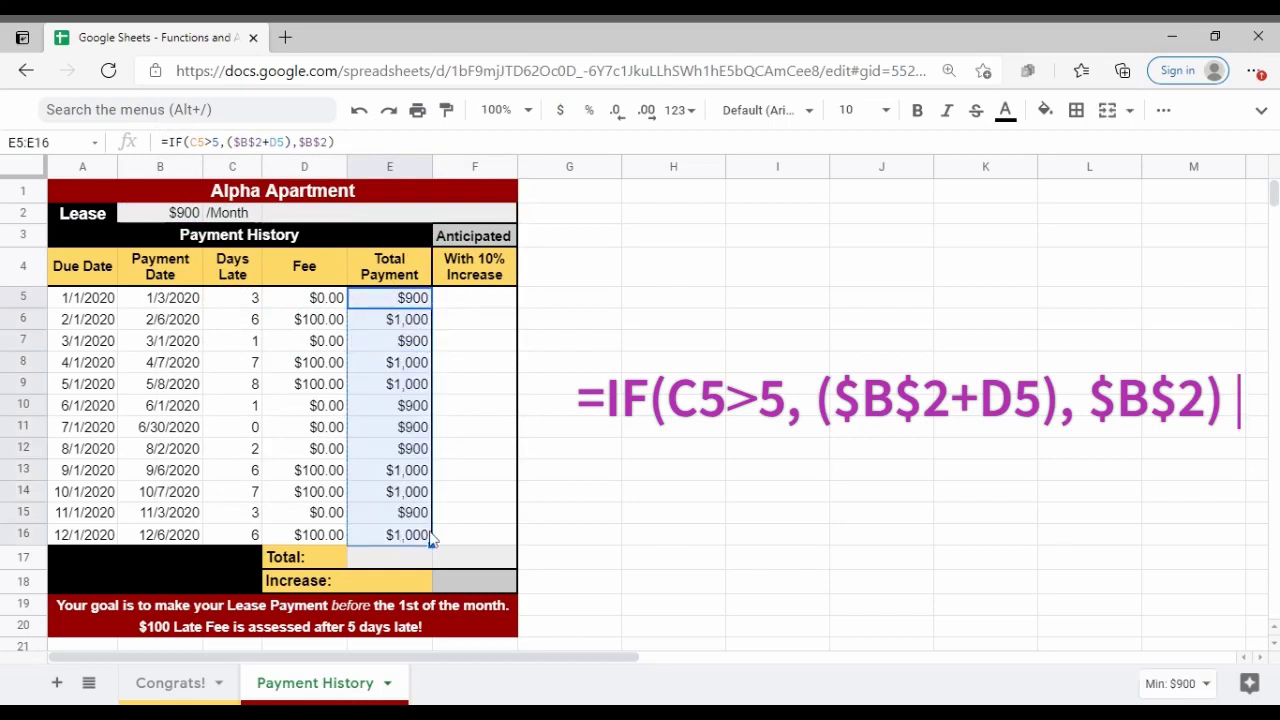
pyautogui.click(390, 330)
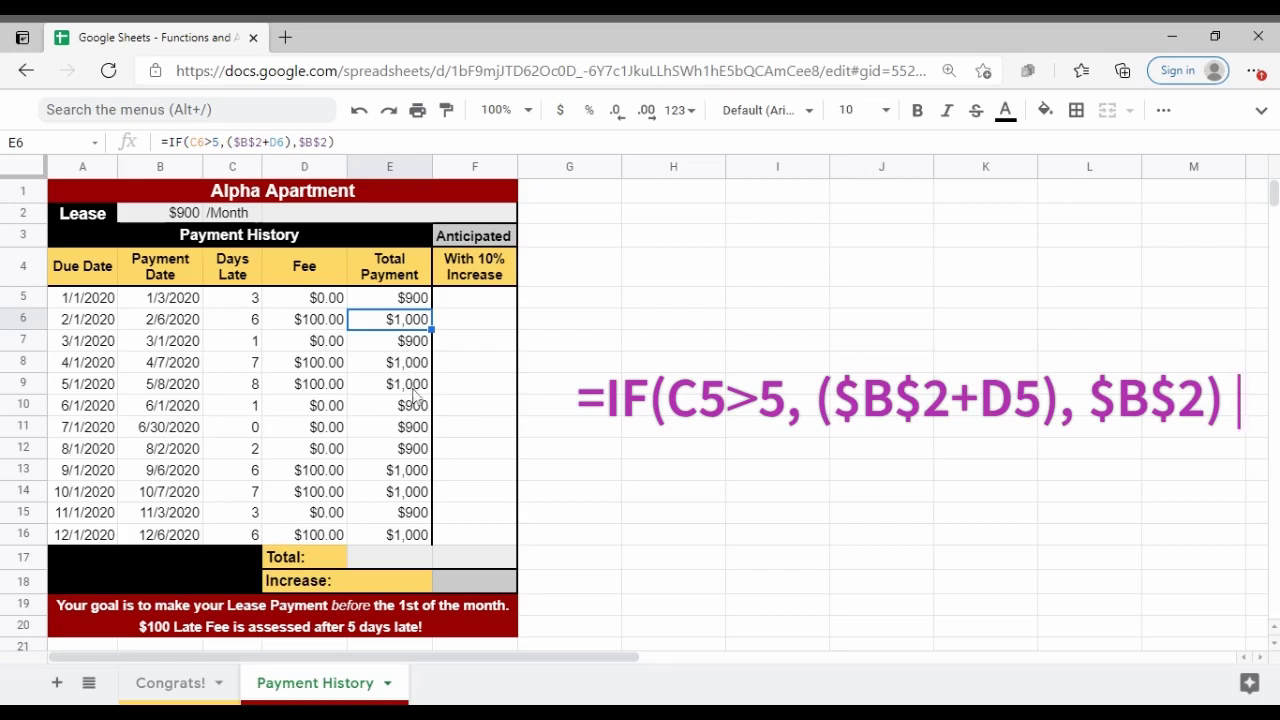
# Start a SUM formula in E17 for the total payments, with E5 as the first cell of the range
pyautogui.click(408, 557)
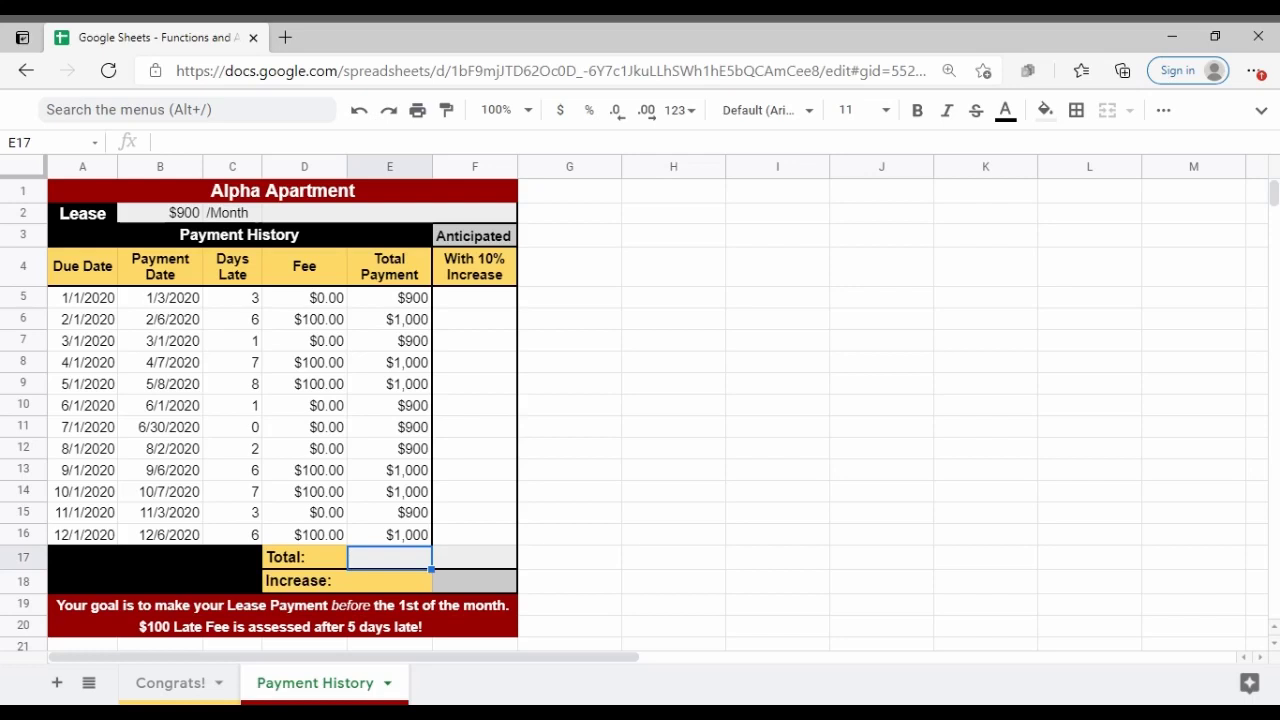
pyautogui.write('=')
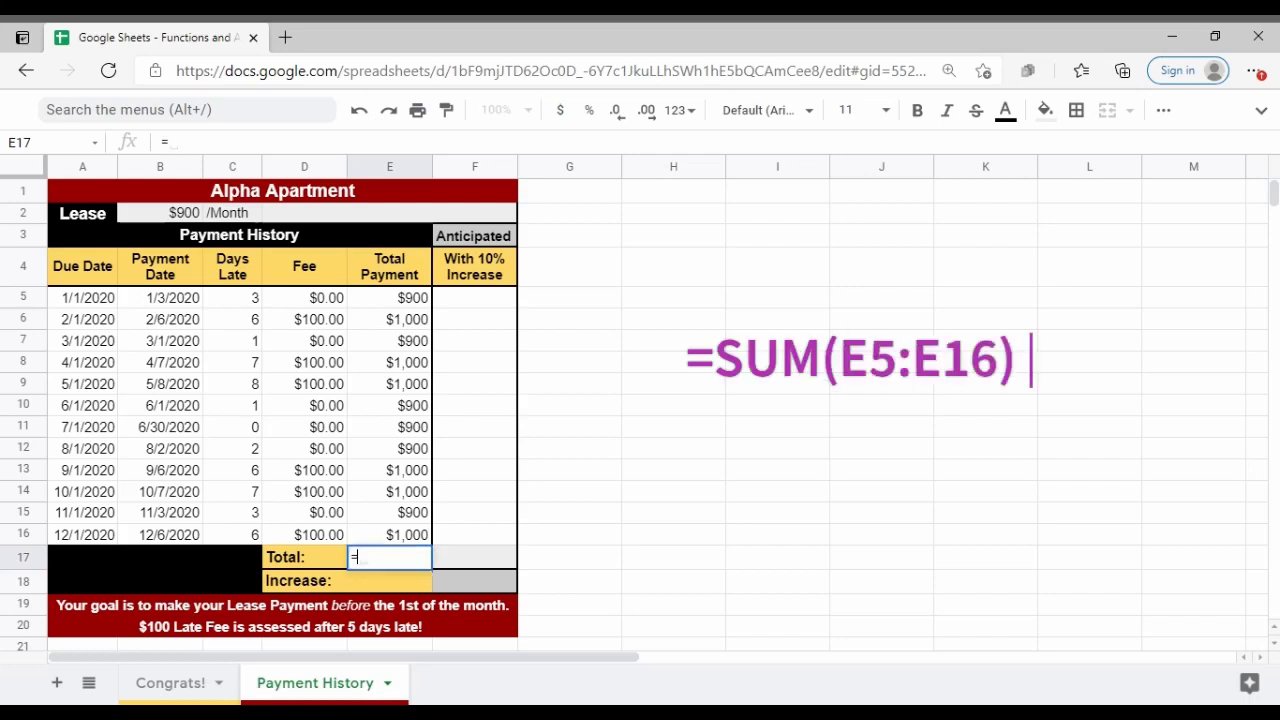
pyautogui.write('SUM')
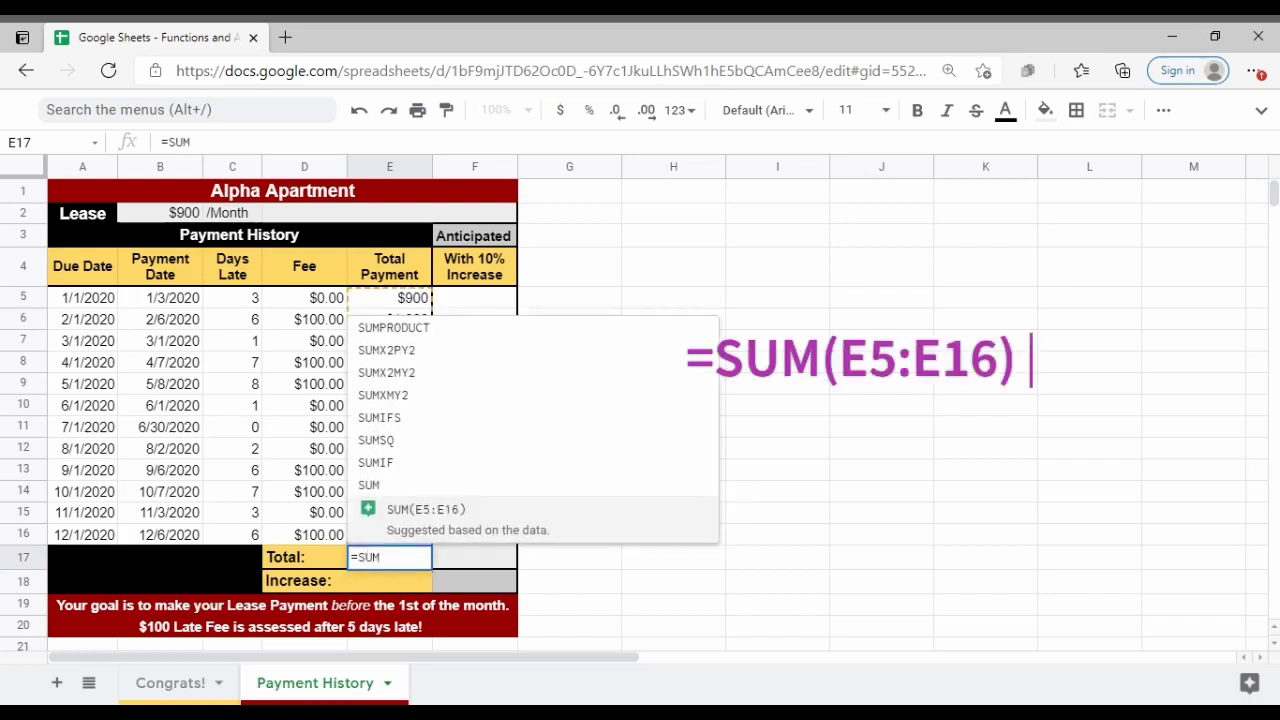
pyautogui.write('(')
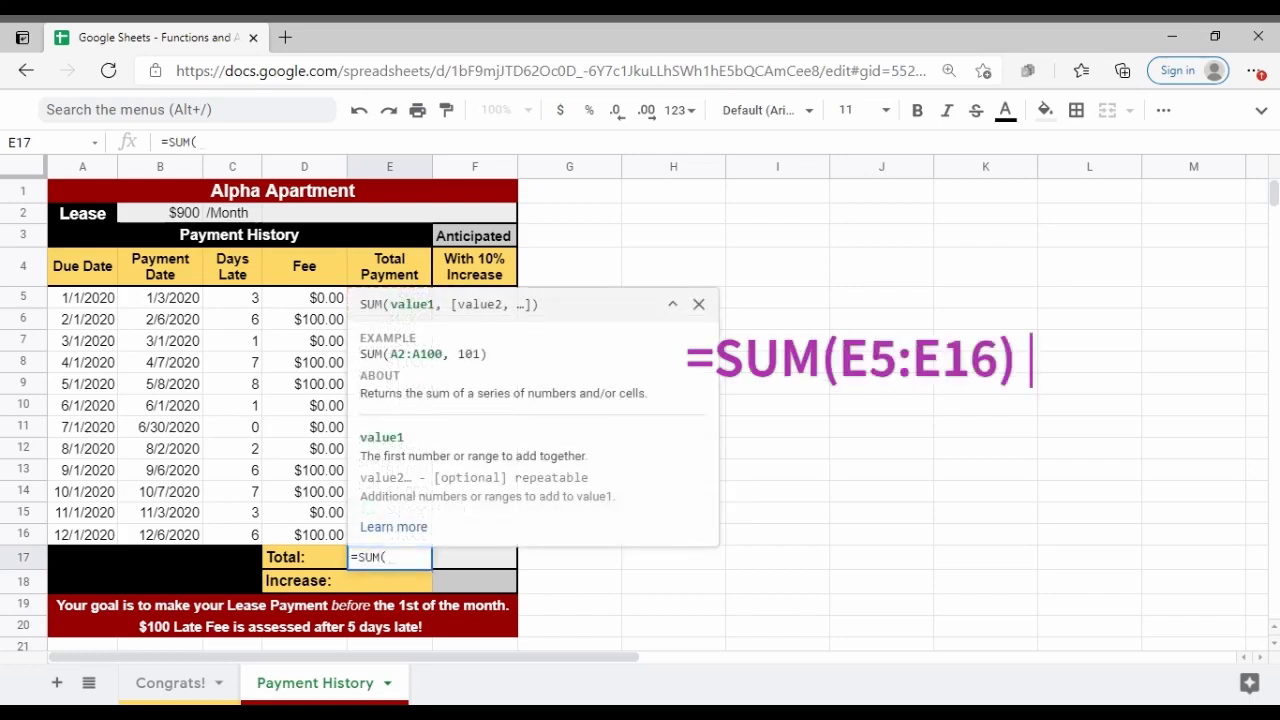
pyautogui.click(698, 303)
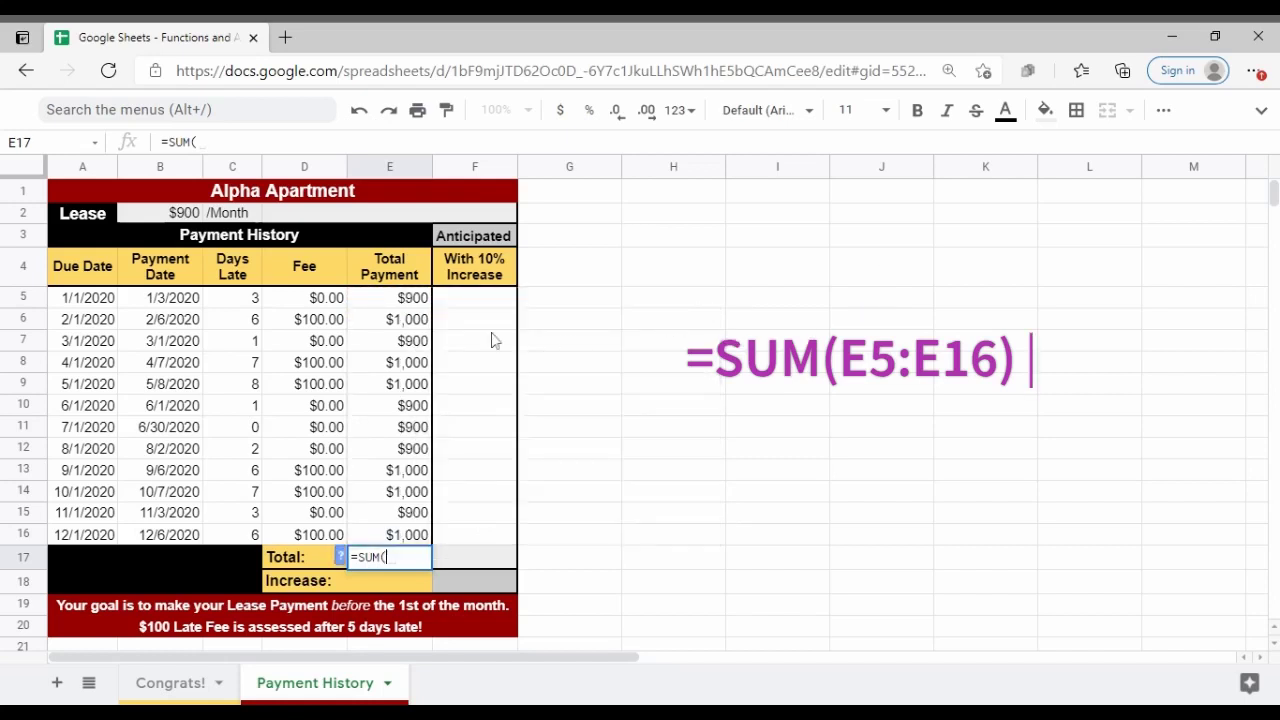
pyautogui.click(414, 302)
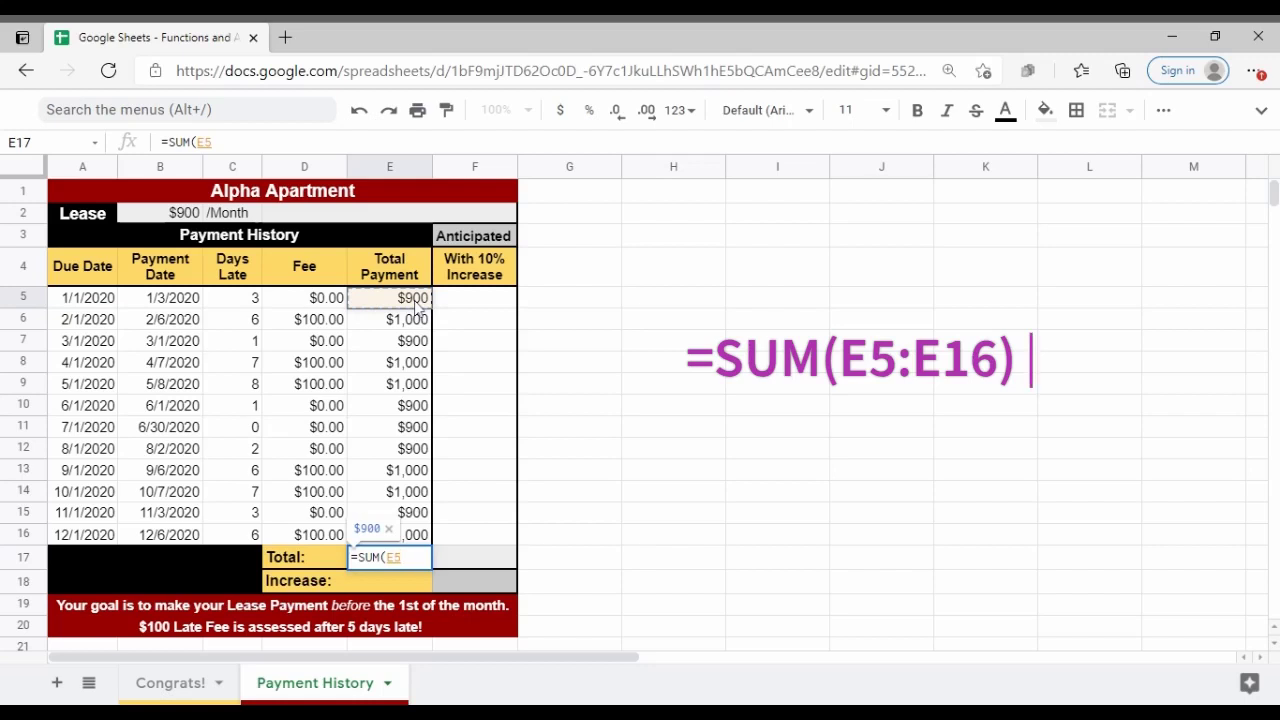
pyautogui.write(':')
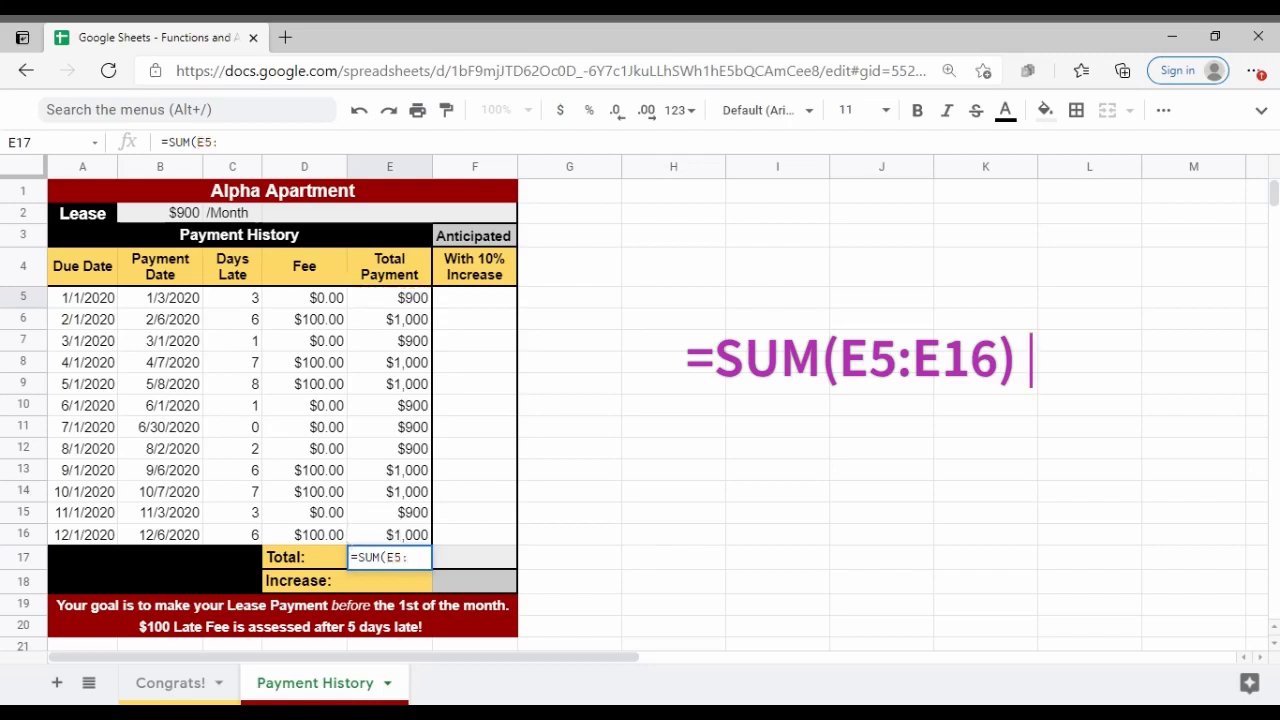
pyautogui.click(422, 540)
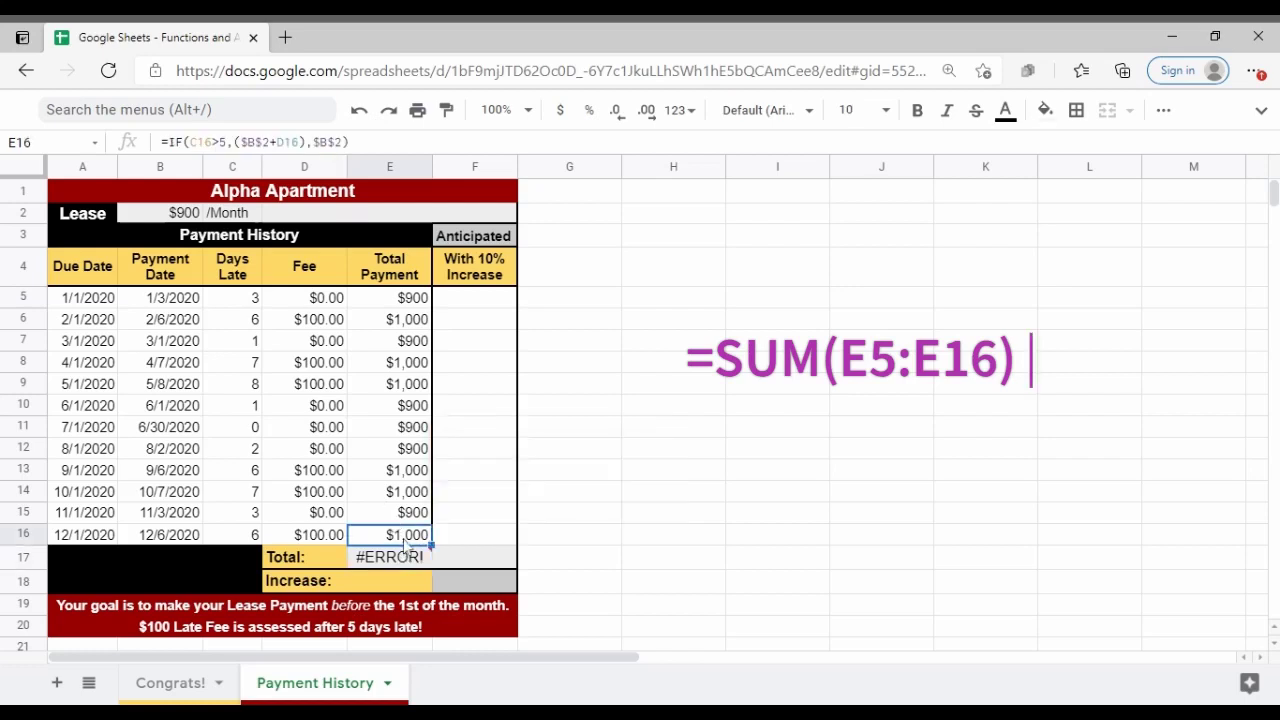
# Complete the range in E17 so the formula reads =SUM(E5:E16), and check the finished formula
pyautogui.click(405, 551)
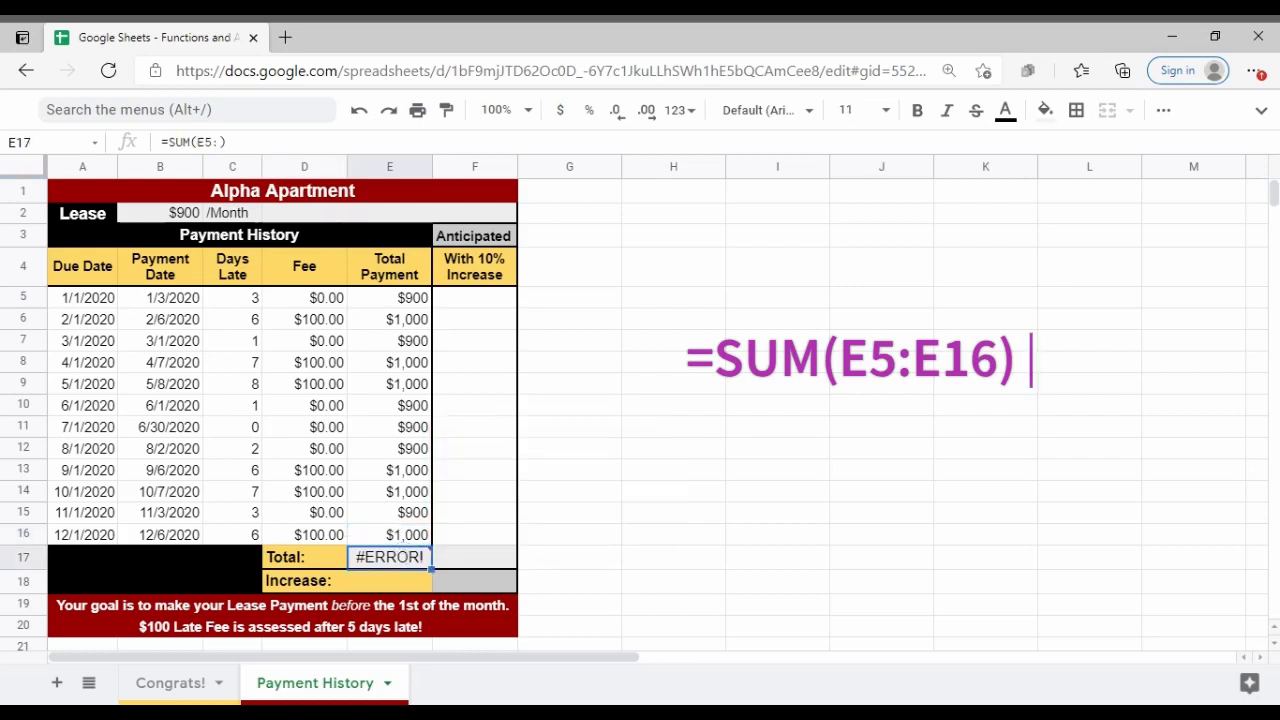
pyautogui.doubleClick(405, 557)
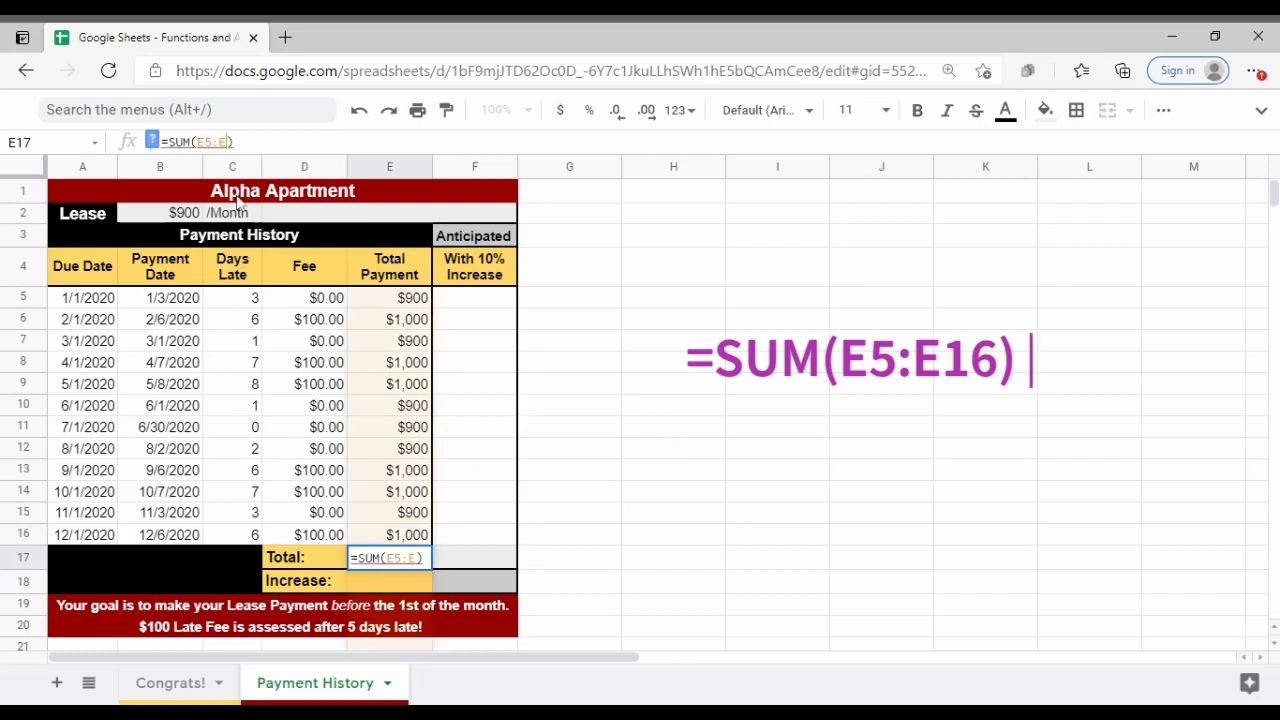
pyautogui.write('E16')
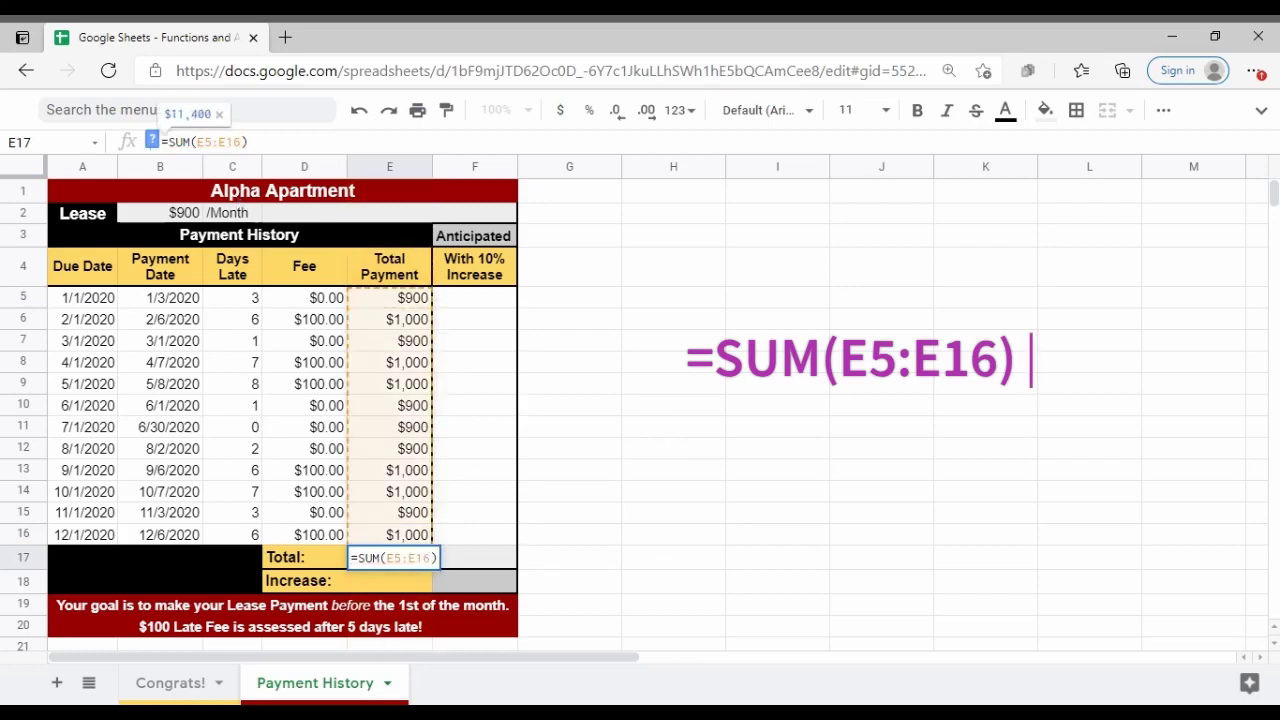
pyautogui.press('Return')
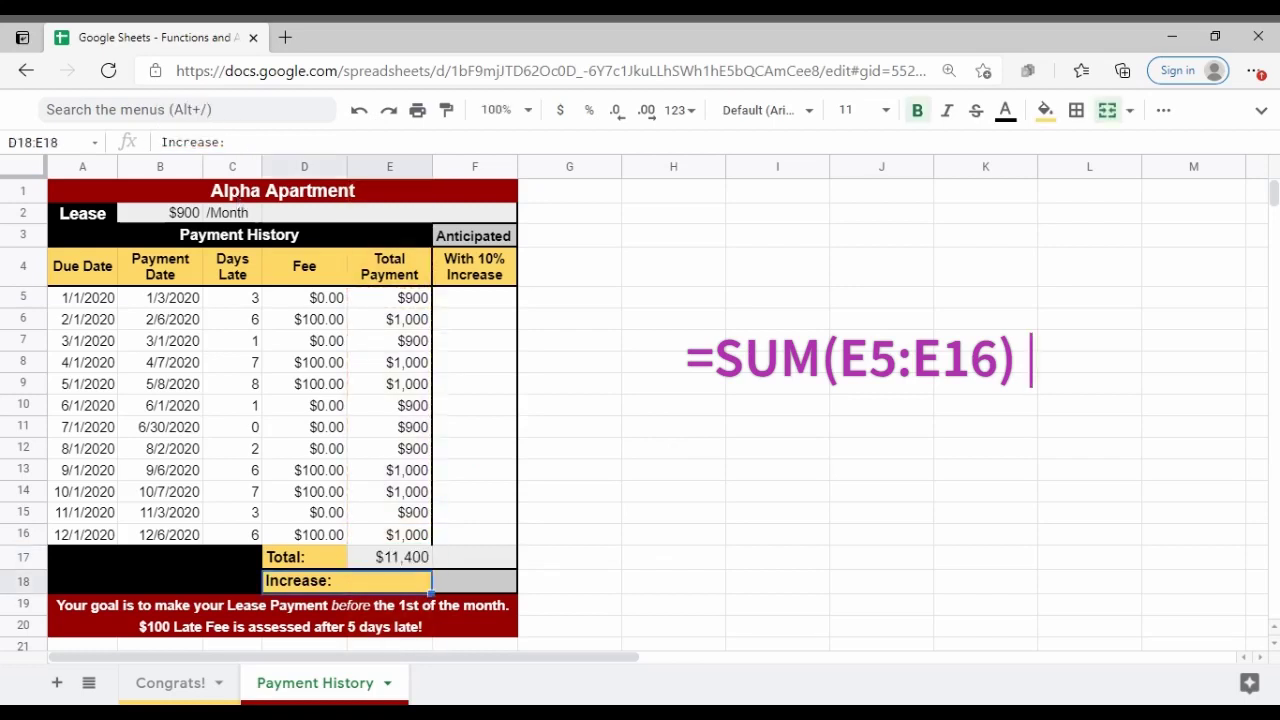
pyautogui.click(393, 565)
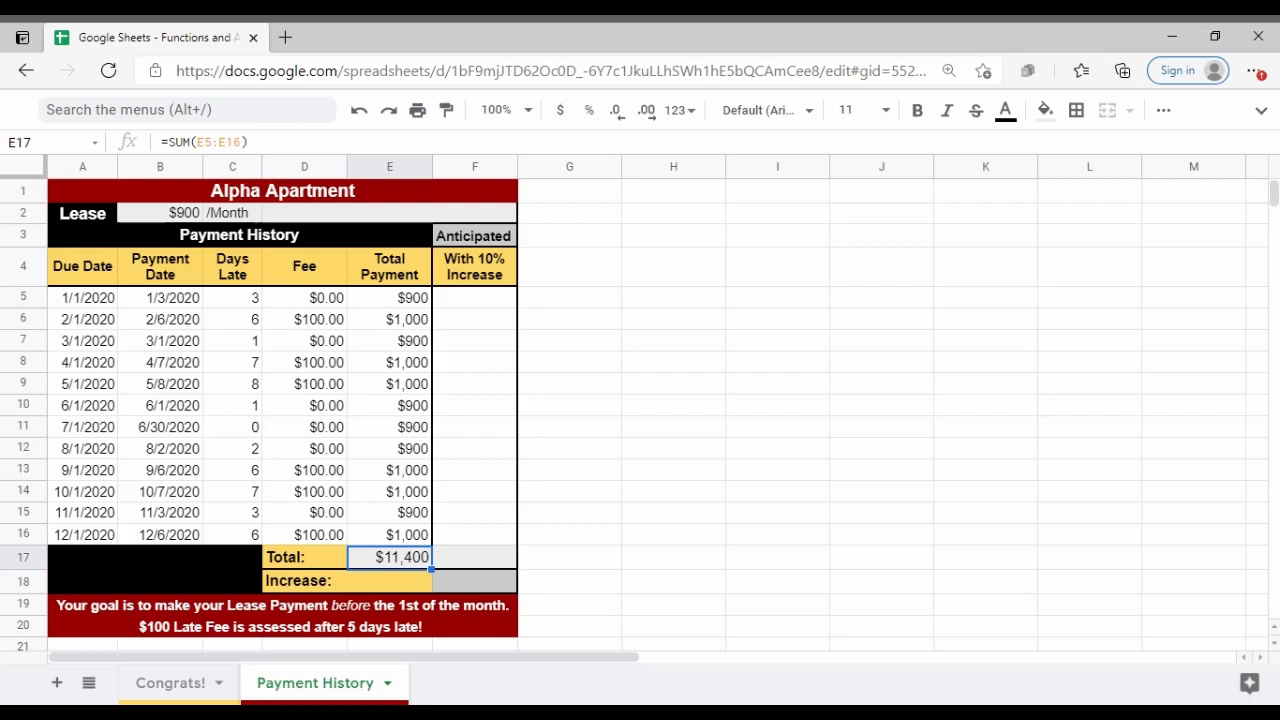
# Enter =E5*1.1 in F5 to calculate the first anticipated payment with a 10% increase
pyautogui.click(487, 305)
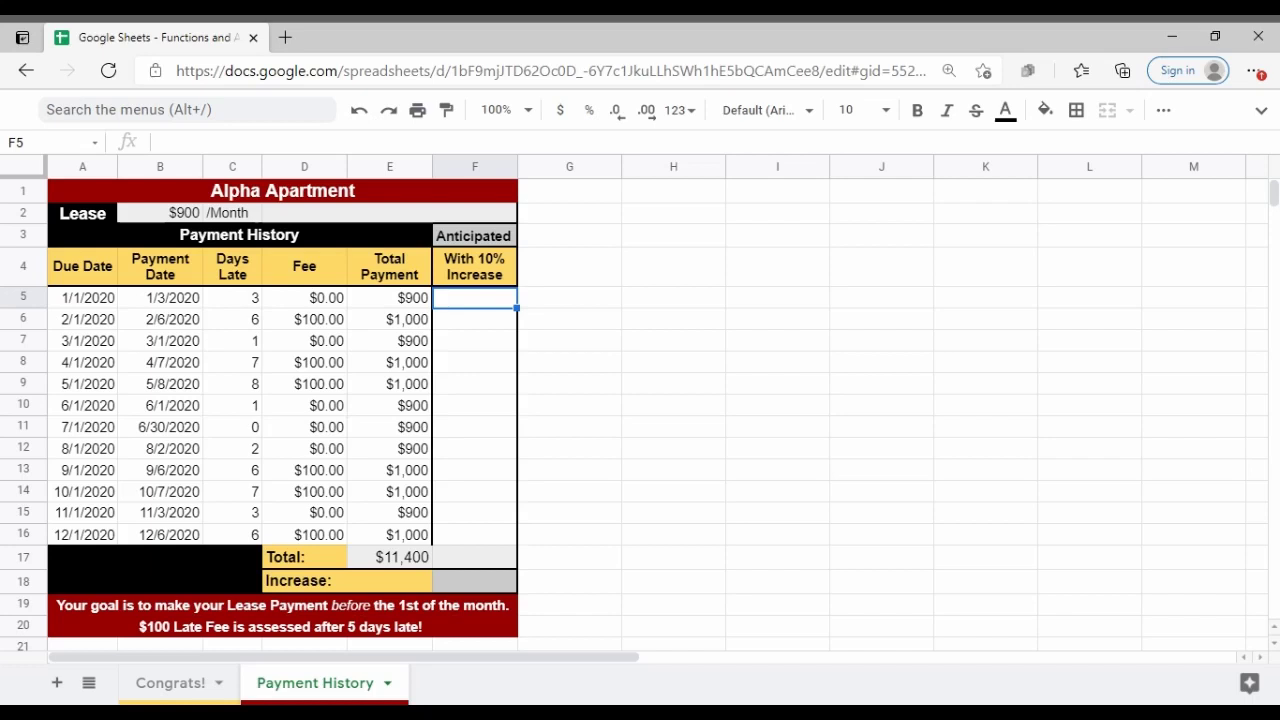
pyautogui.write('=')
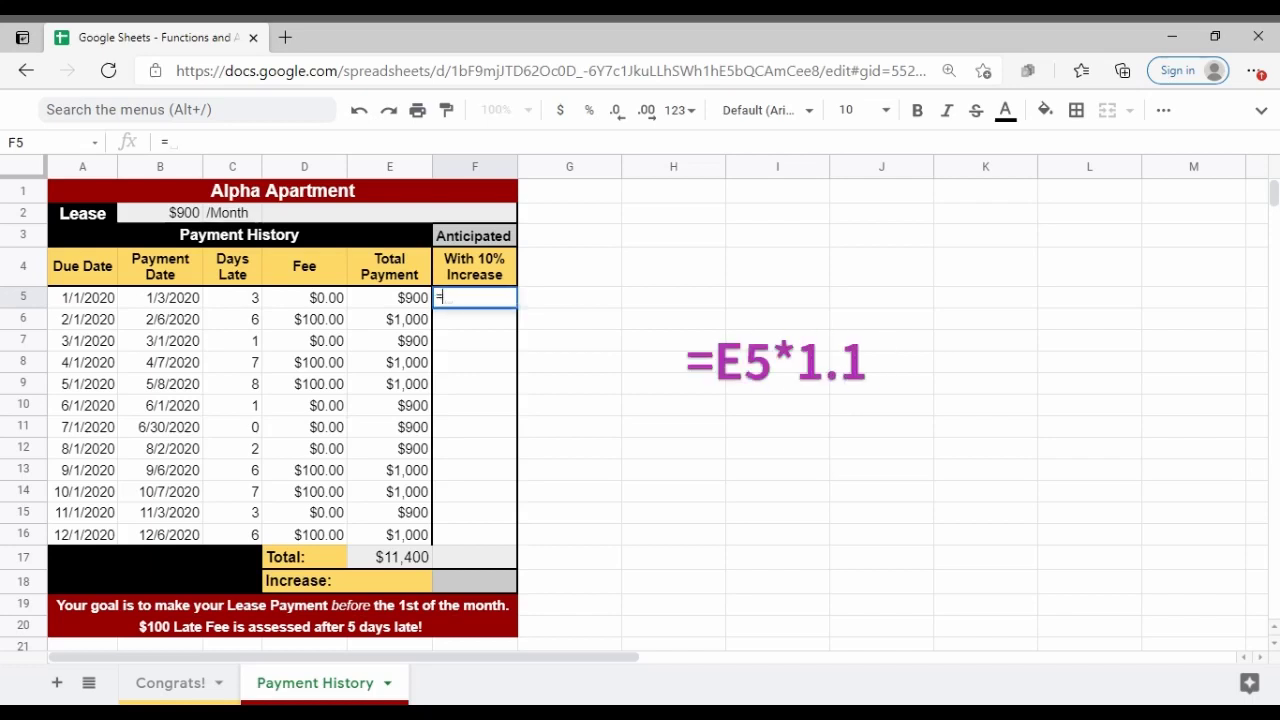
pyautogui.write('E5')
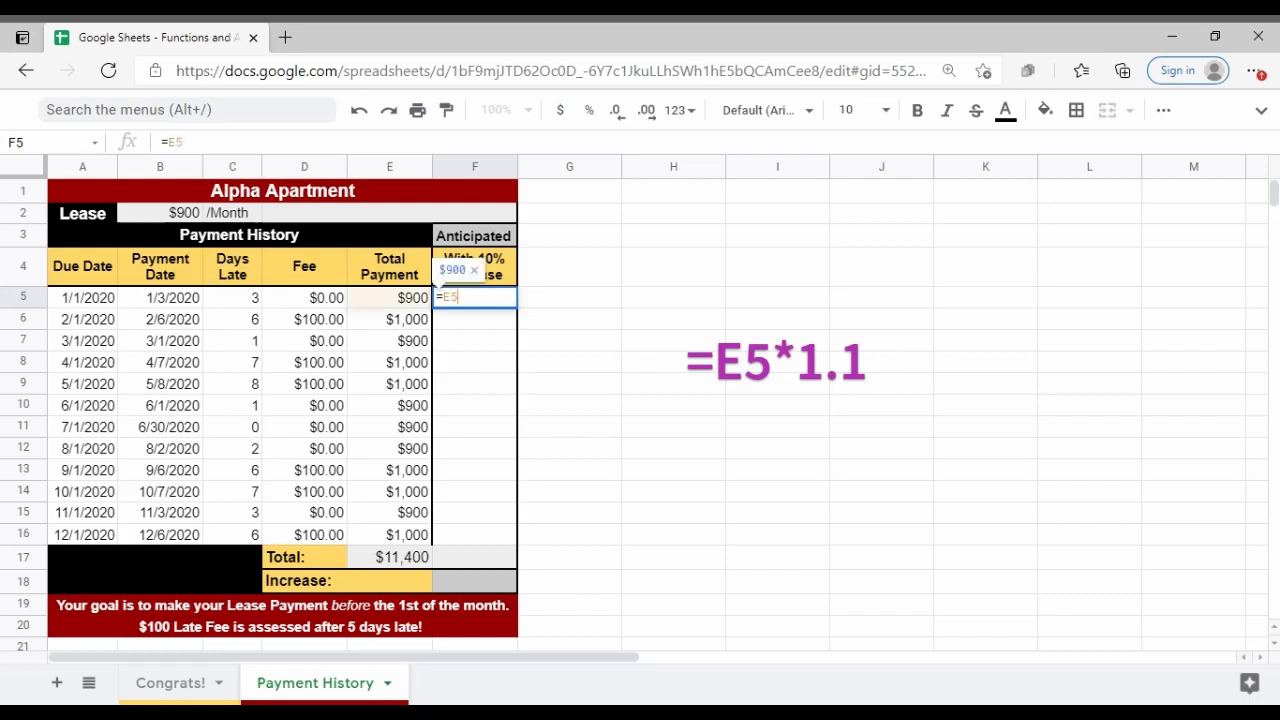
pyautogui.write('*')
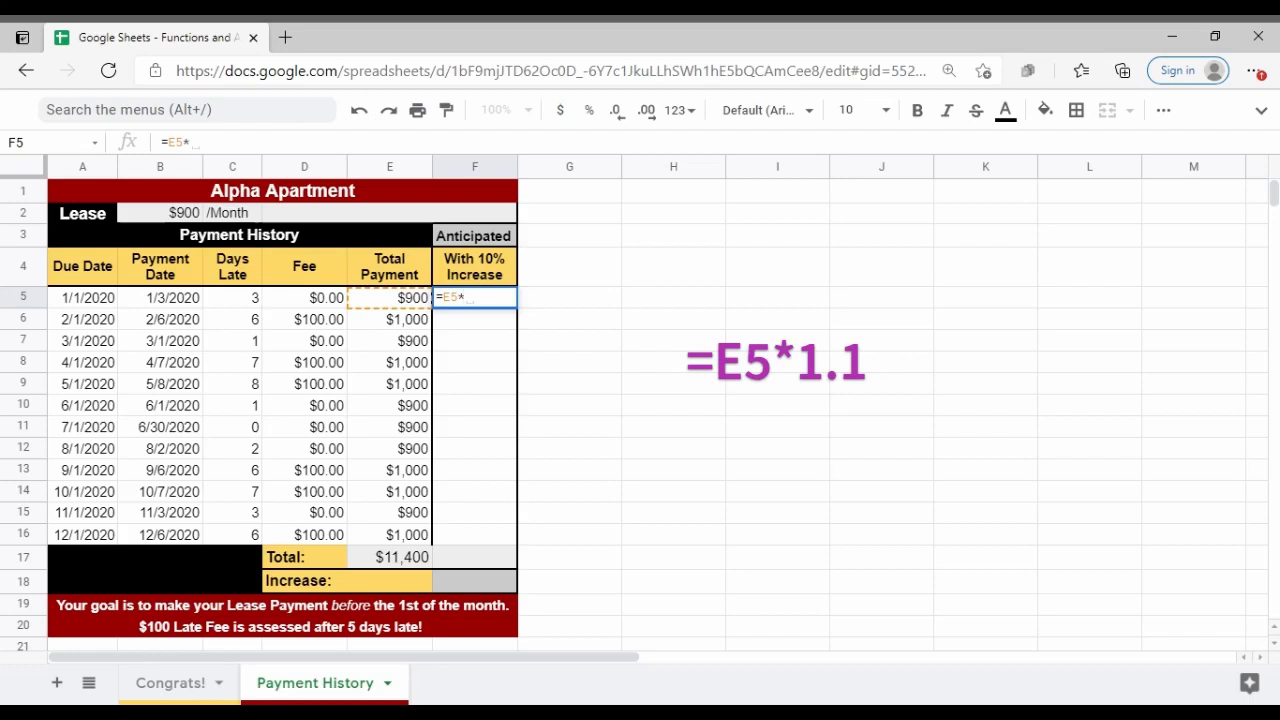
pyautogui.write('1.1')
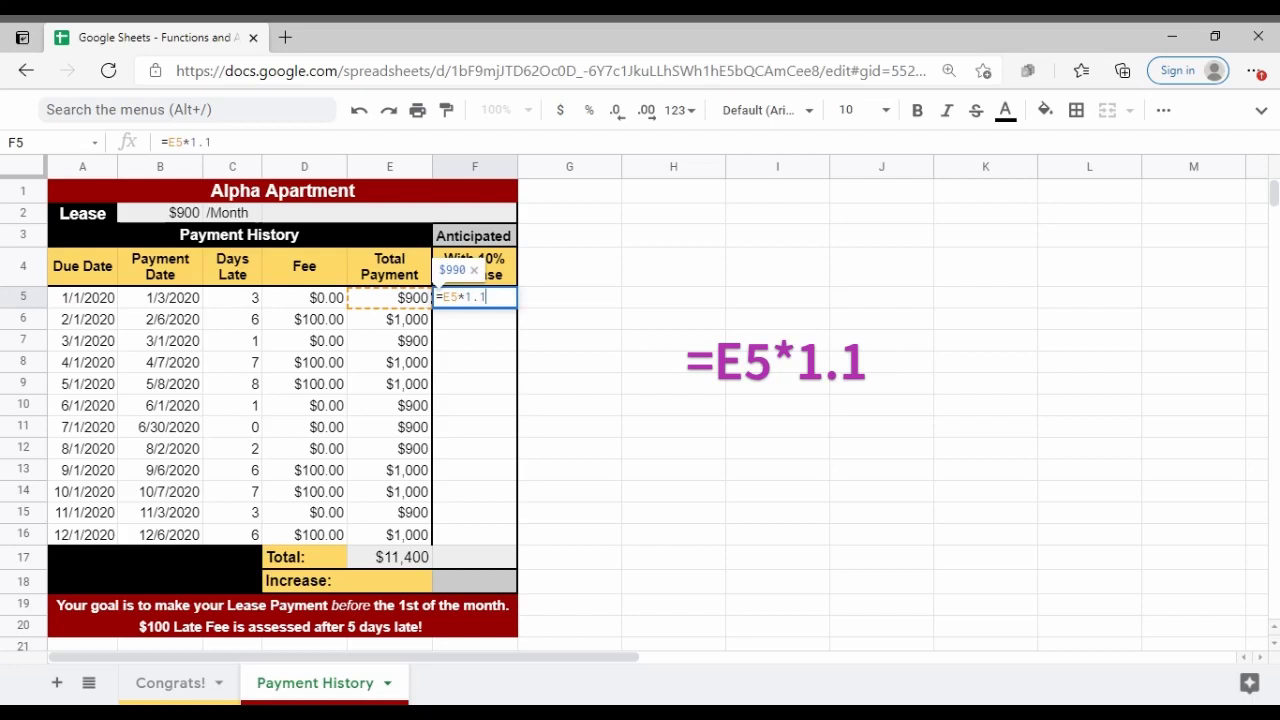
pyautogui.press('Return')
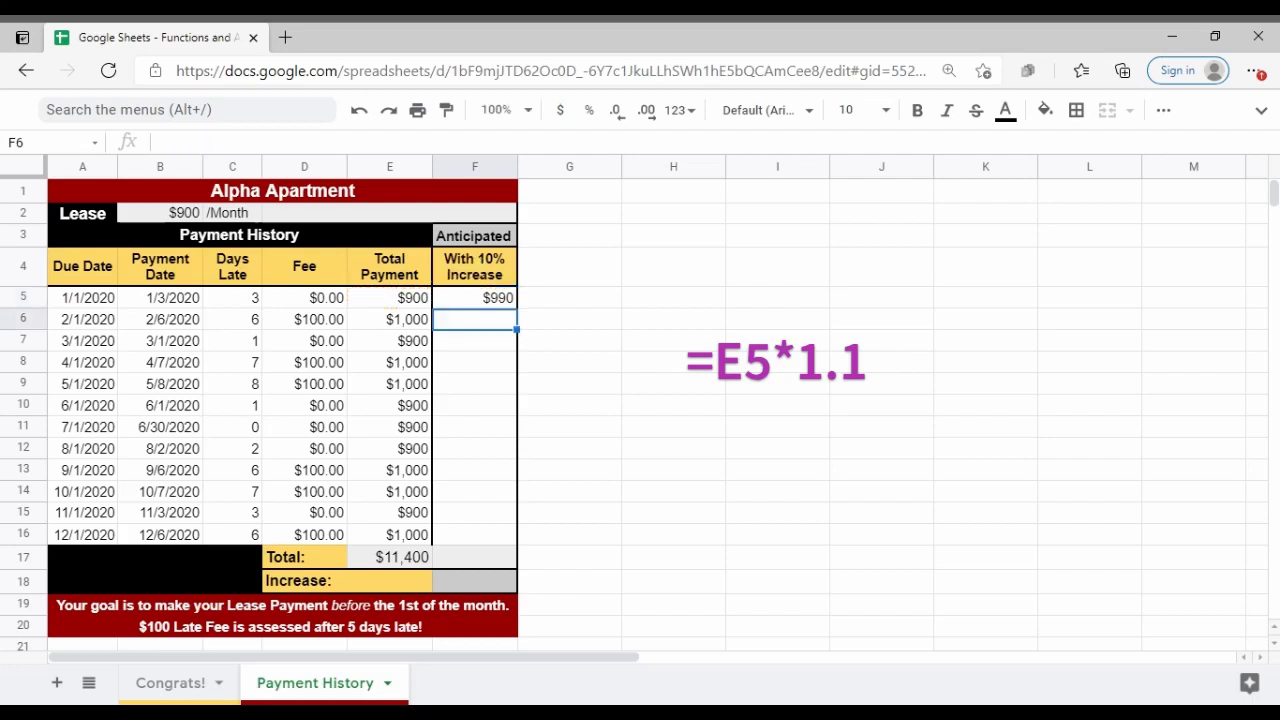
# Fill the 10% increase formula from F5 down through F16 and check the formulas in F5 and F6
pyautogui.click(499, 302)
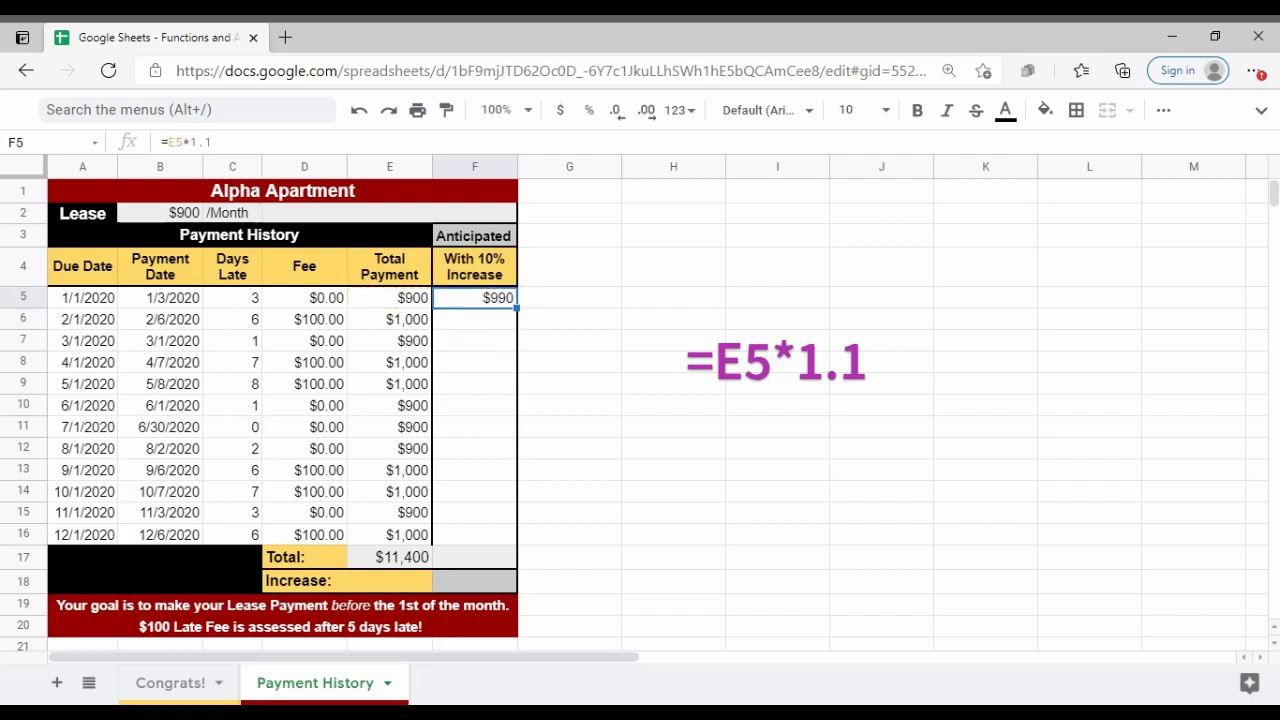
pyautogui.moveTo(517, 309); pyautogui.dragTo(517, 544)
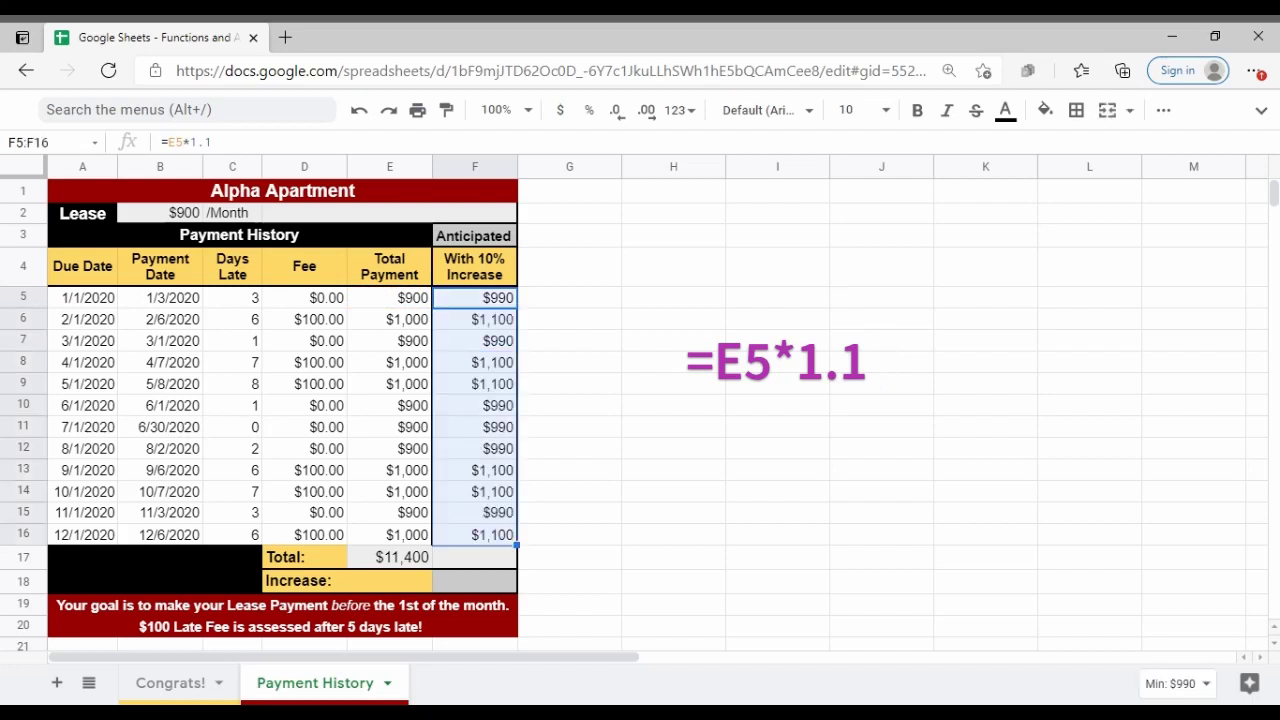
pyautogui.click(497, 305)
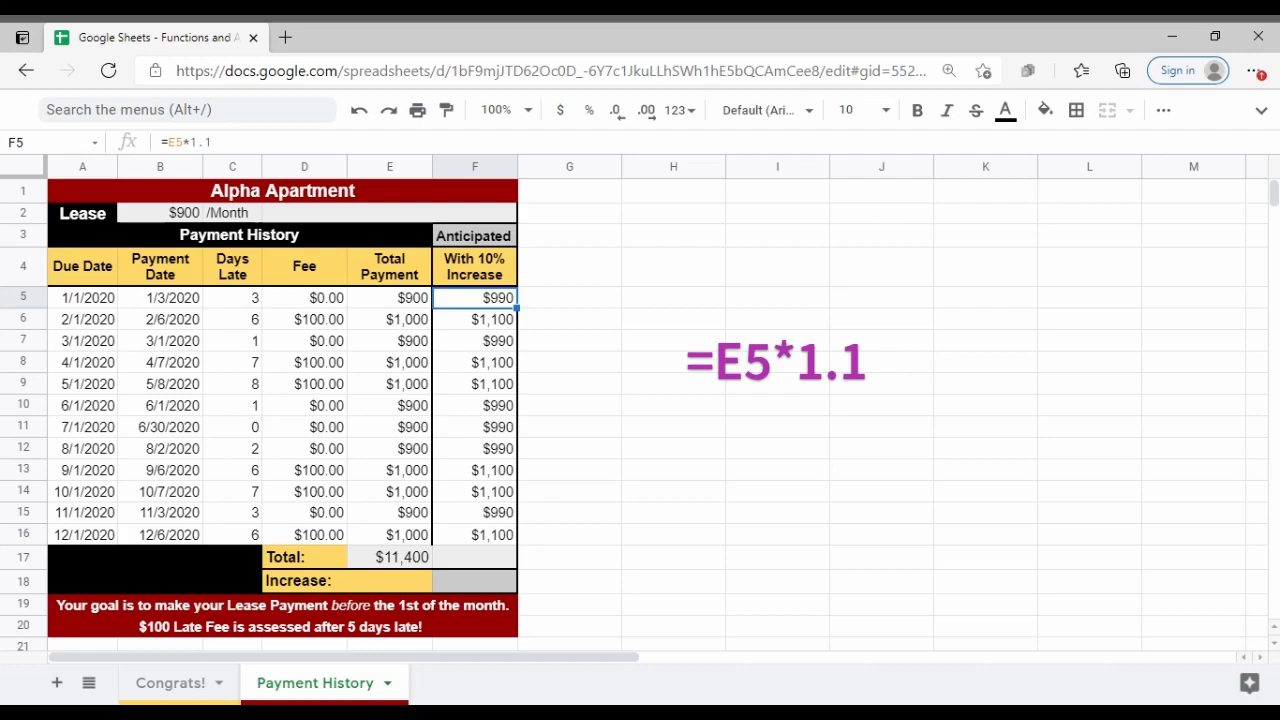
pyautogui.click(500, 326)
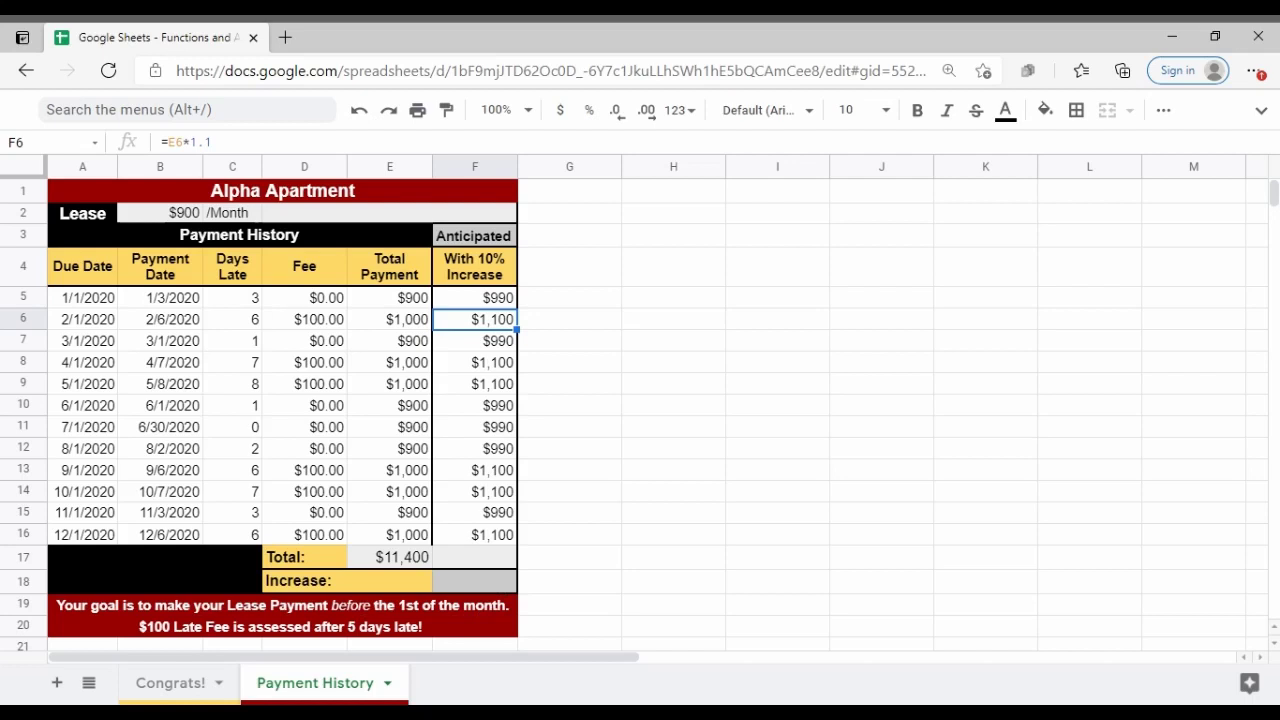
# Enter =SUM(E5:E16) in F17, the total cell of the anticipated payments column
pyautogui.click(486, 565)
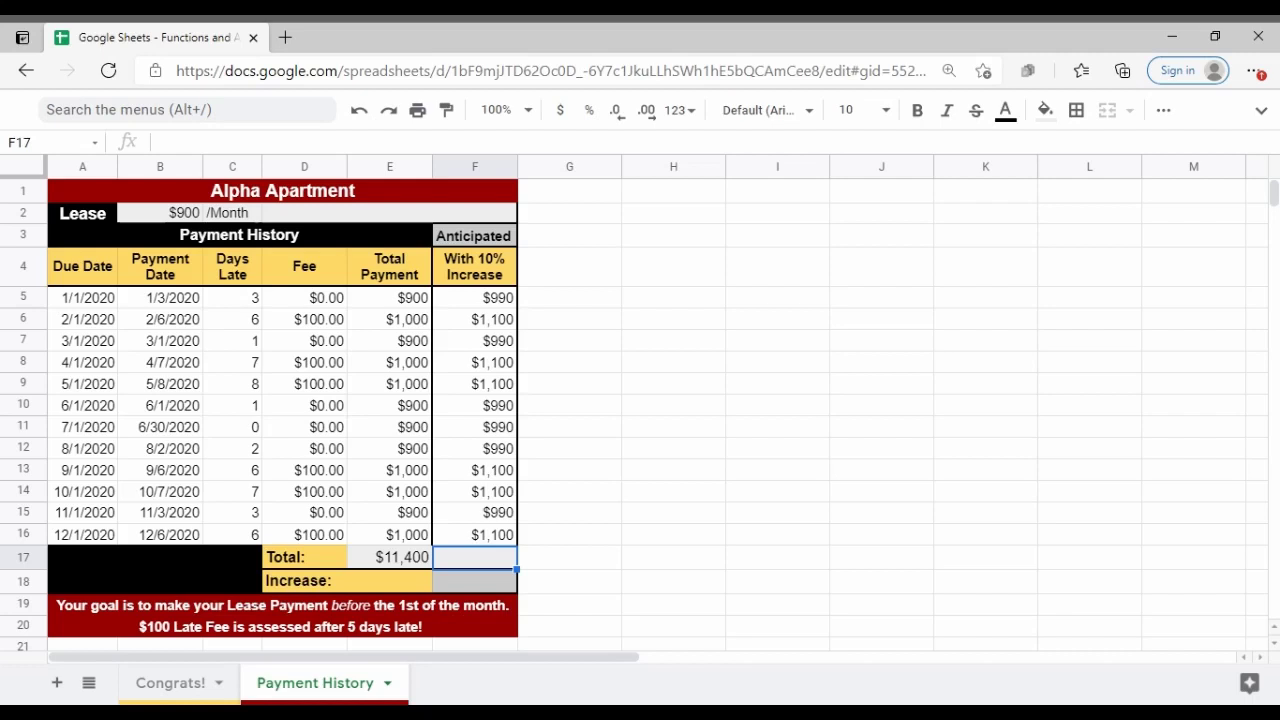
pyautogui.write('=SUM')
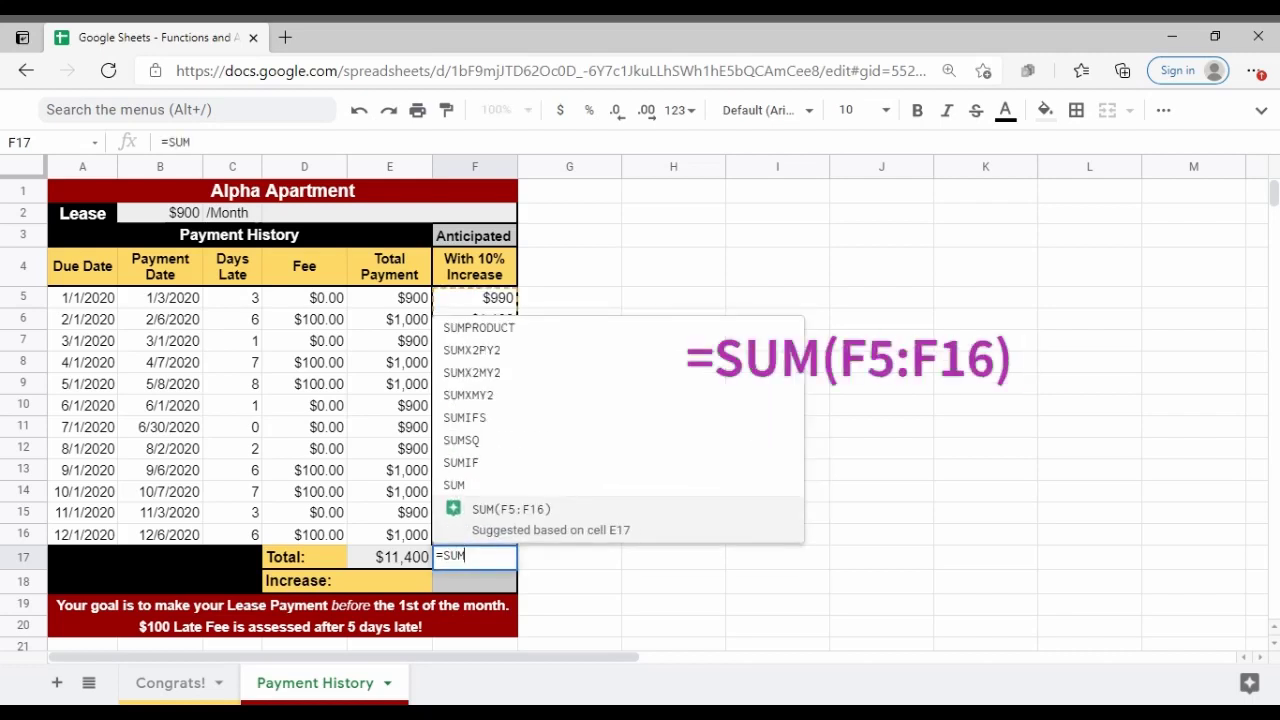
pyautogui.click(497, 303)
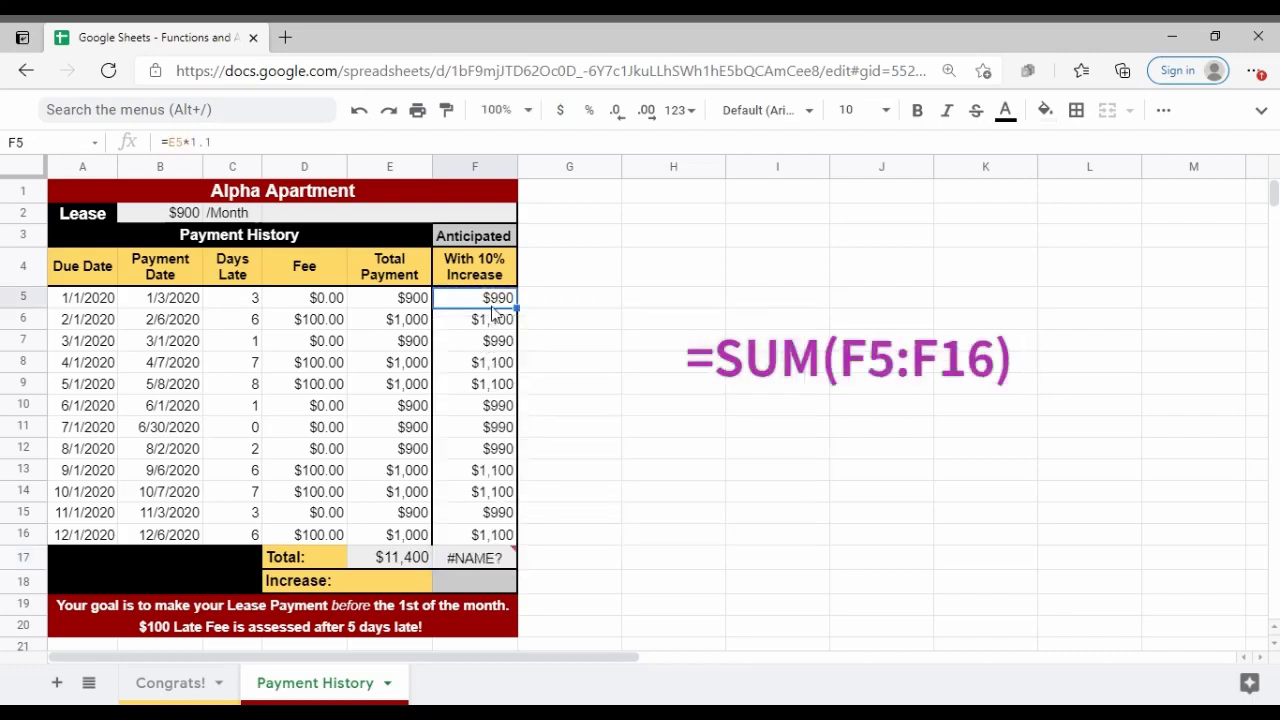
pyautogui.doubleClick(489, 556)
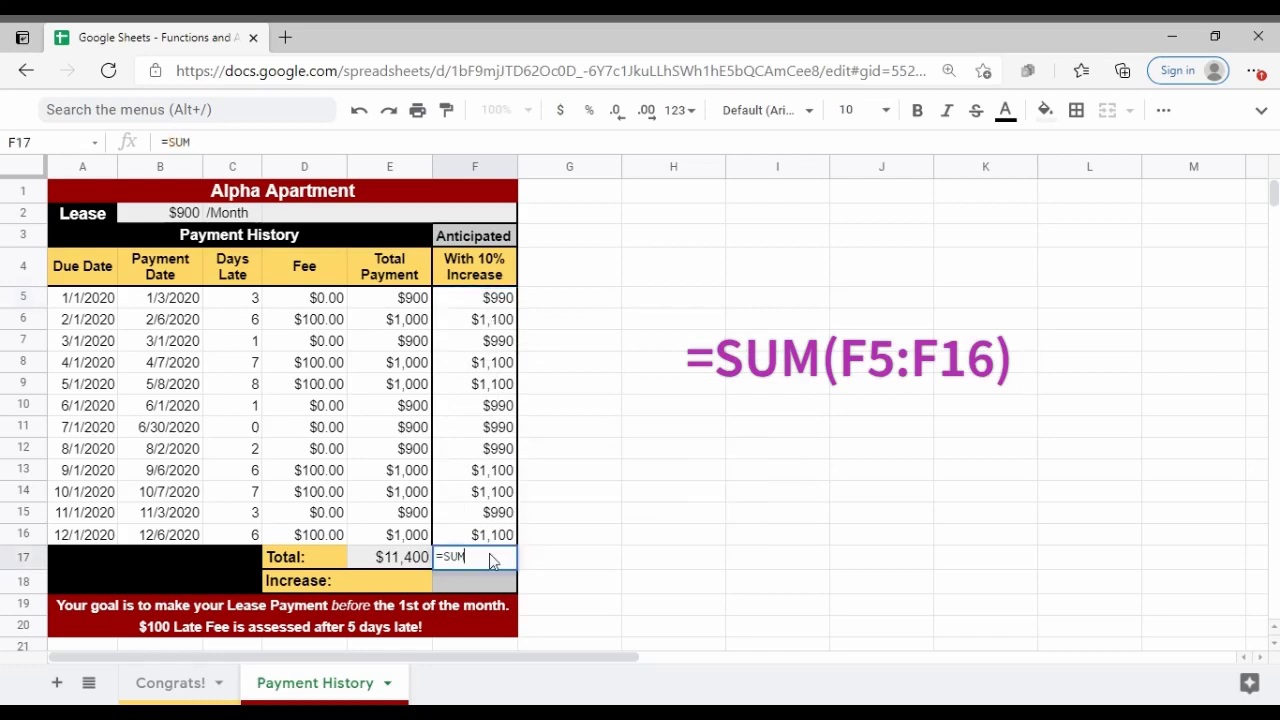
pyautogui.write('(E')
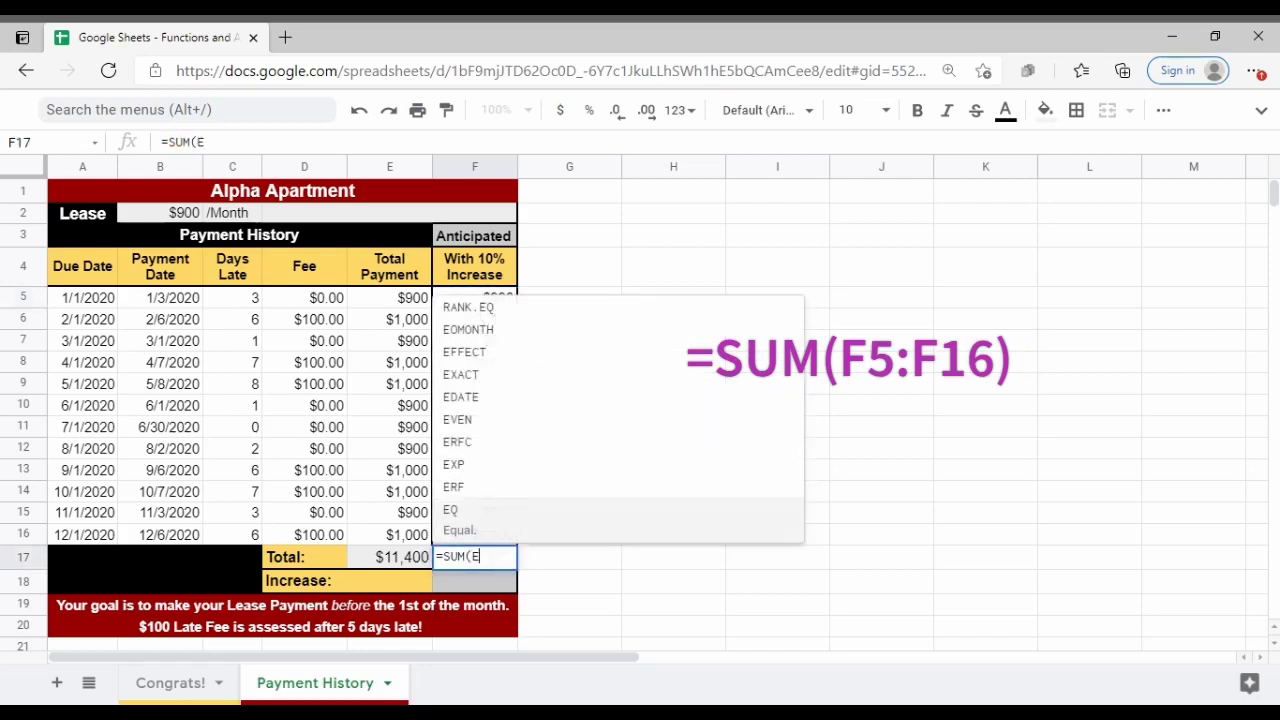
pyautogui.write('5:')
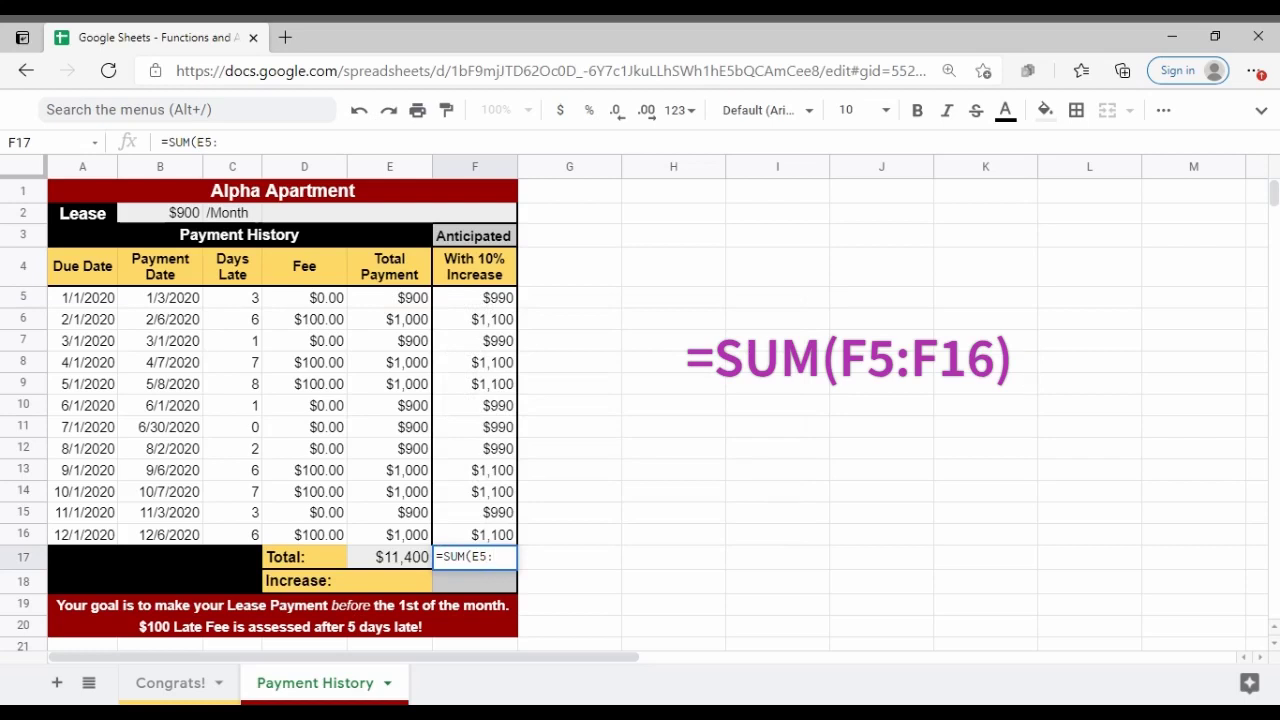
pyautogui.write('E')
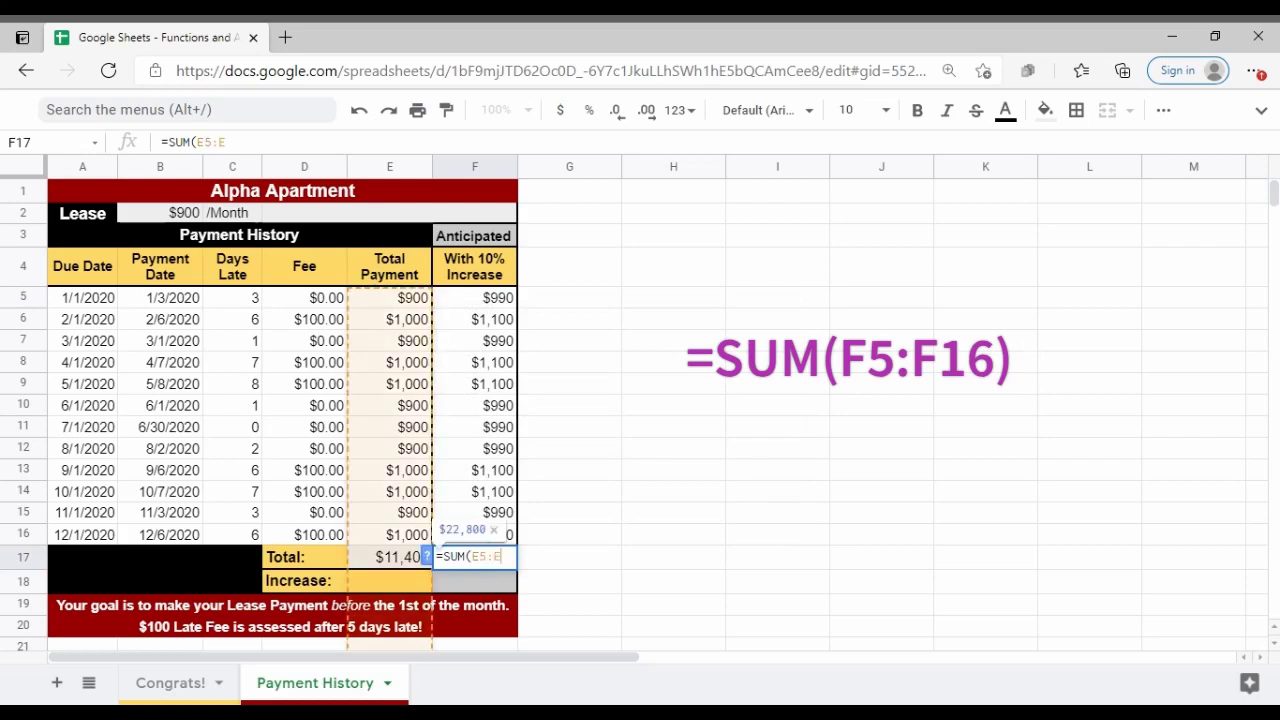
pyautogui.write('16)')
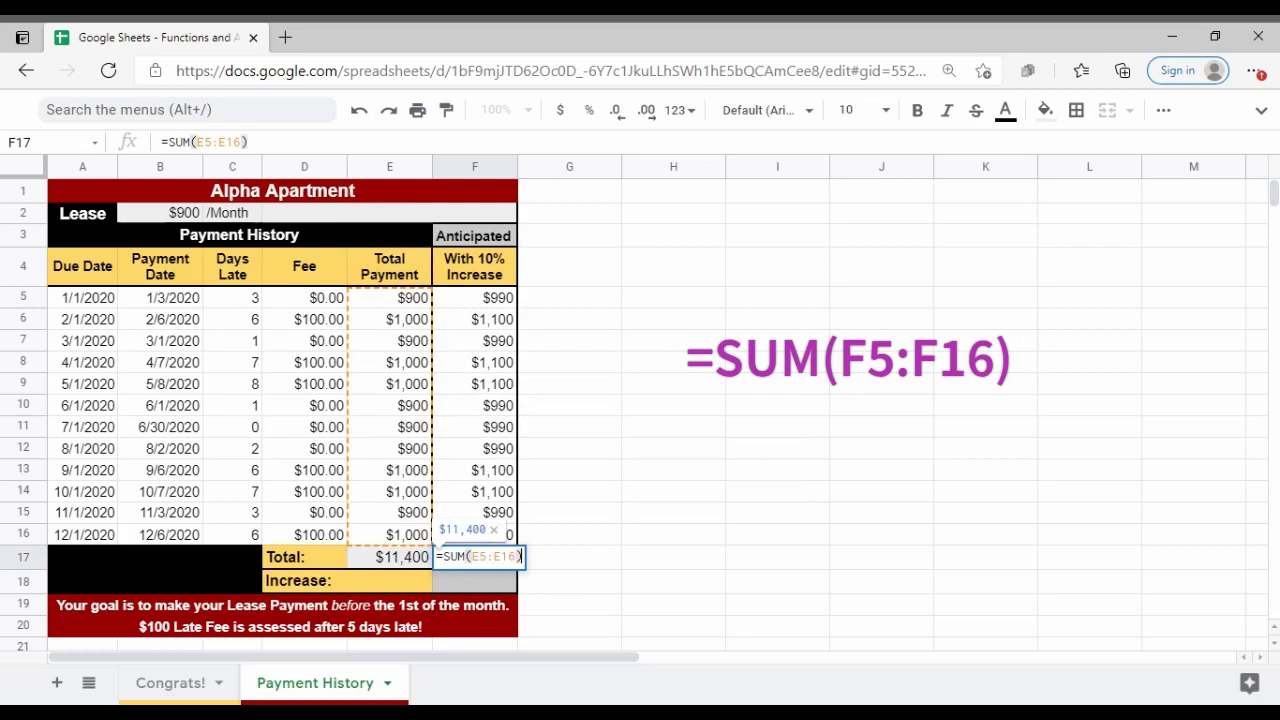
pyautogui.press('Return')
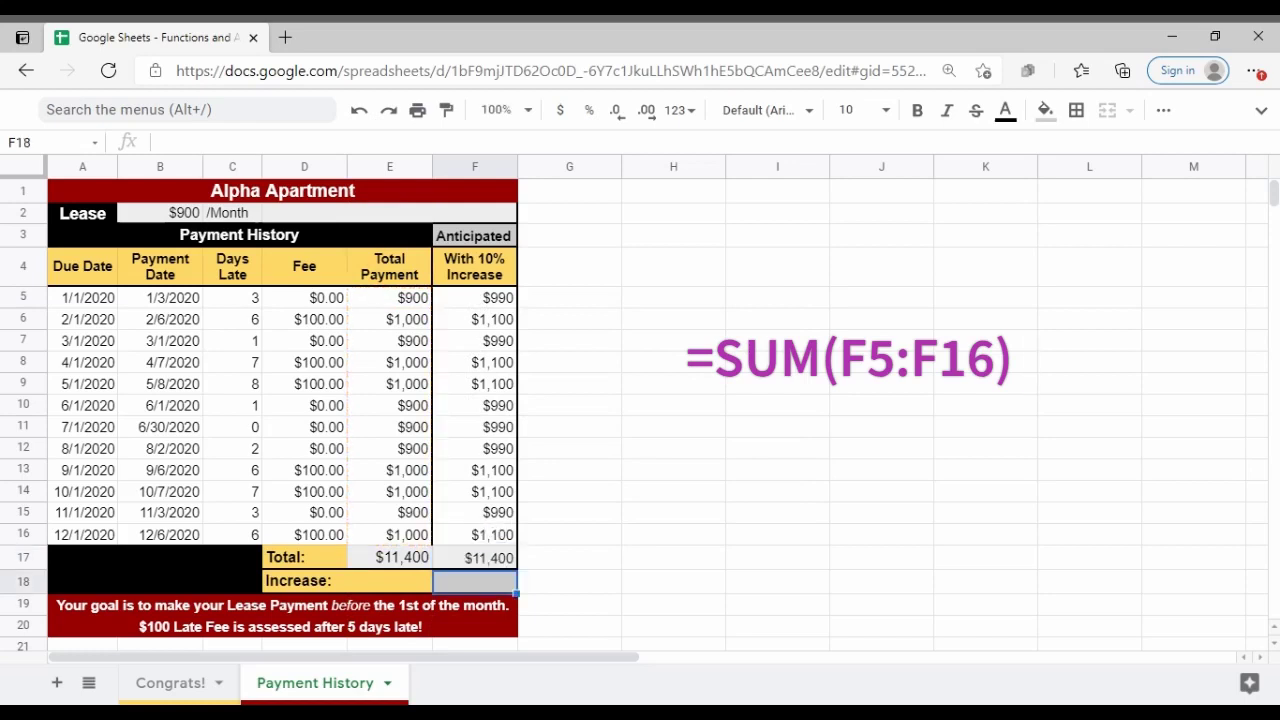
# Correct the anticipated payments total in F17 so the formula reads =SUM(F5:F16)
pyautogui.click(510, 565)
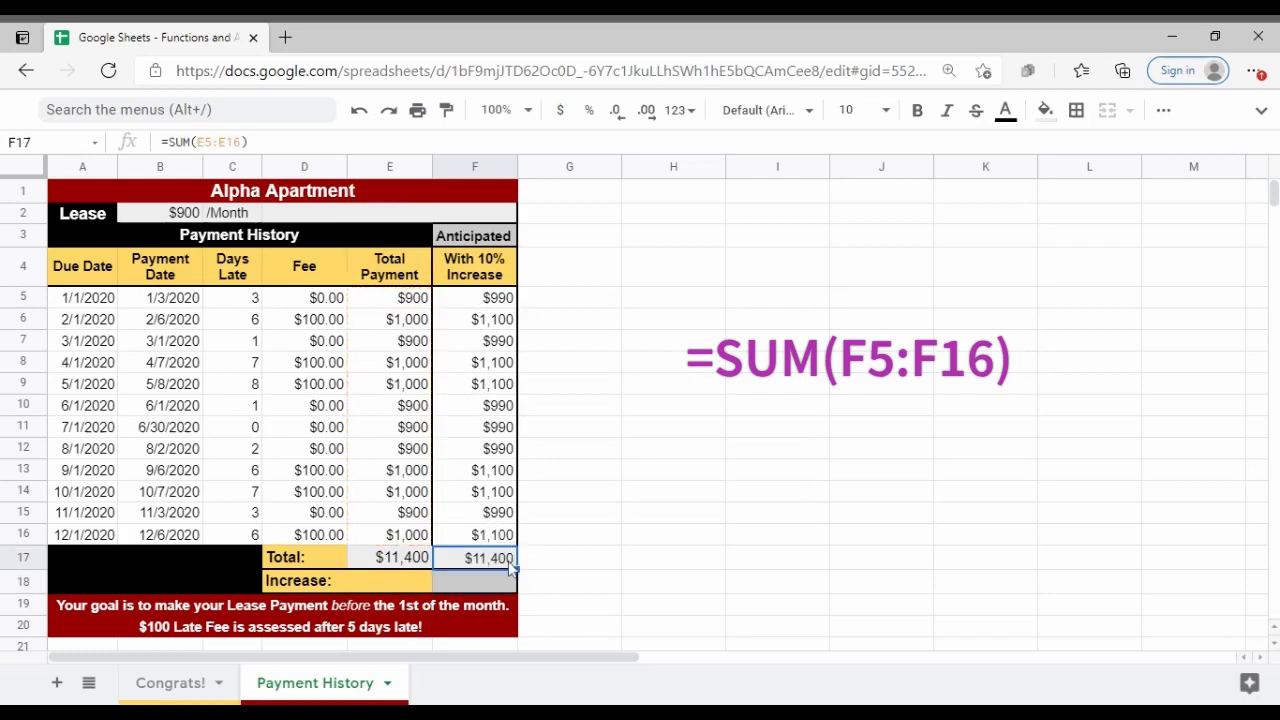
pyautogui.click(205, 142)
pyautogui.press('BackSpace')
pyautogui.write('F')
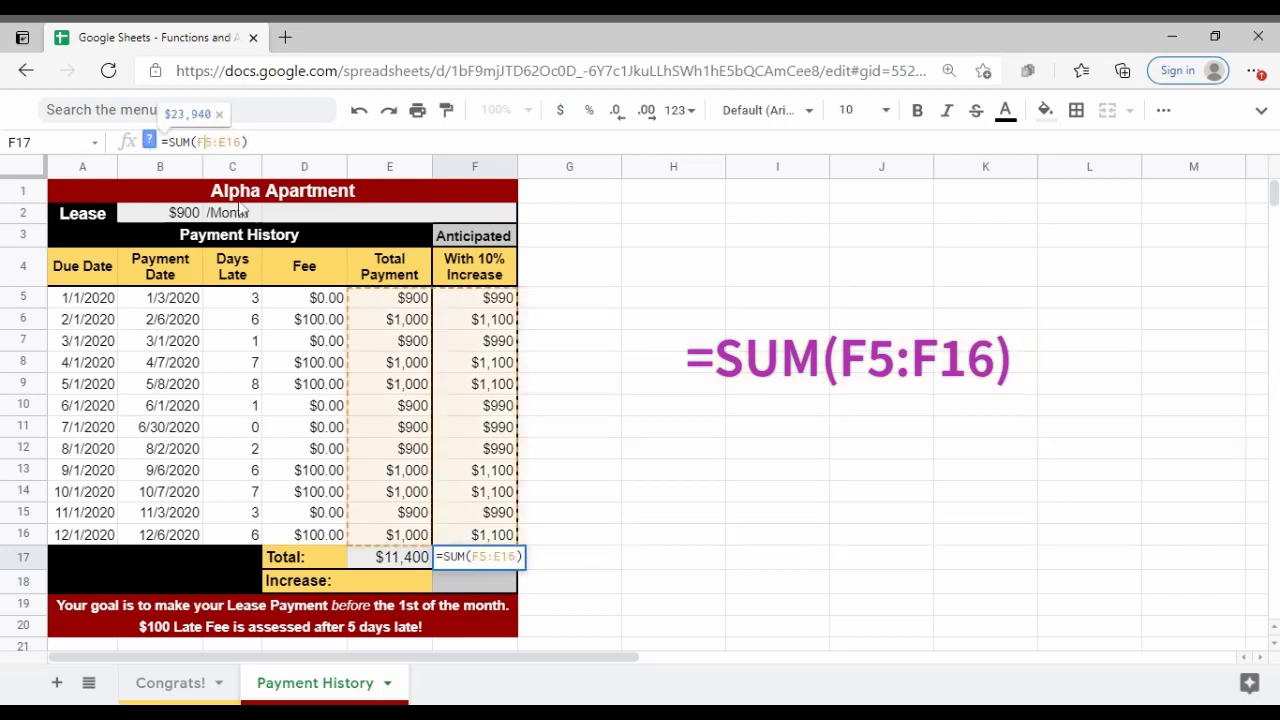
pyautogui.press('Right')
pyautogui.press('Right')
pyautogui.press('Right')
pyautogui.press('Right')
pyautogui.press('Right')
pyautogui.press('Right')
pyautogui.press('BackSpace')
pyautogui.press('BackSpace')
pyautogui.press('BackSpace')
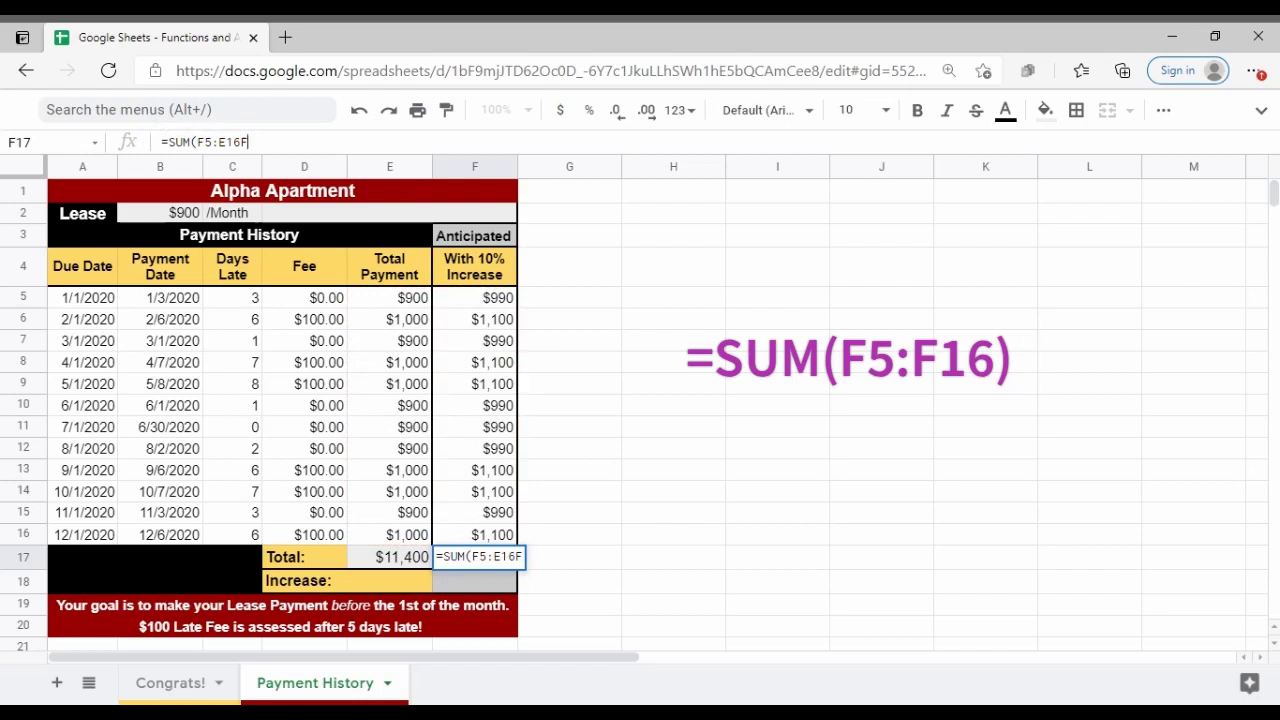
pyautogui.press('BackSpace')
pyautogui.write('F16')
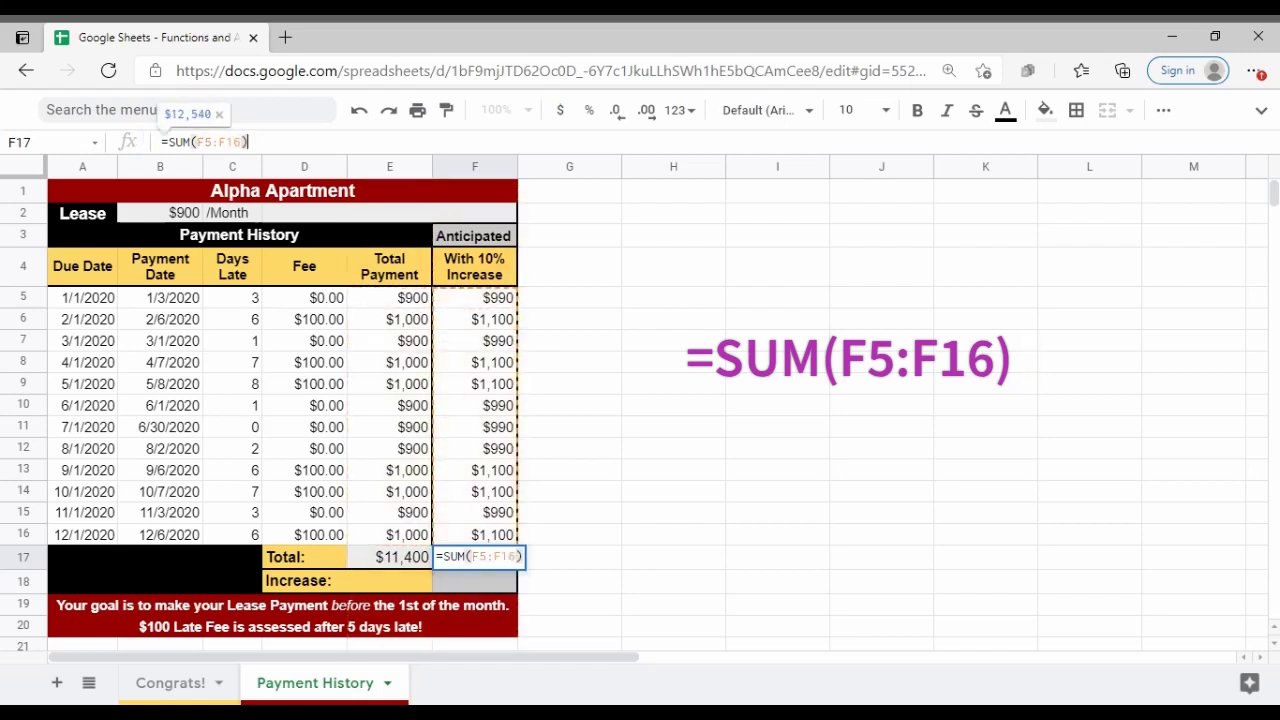
pyautogui.press('Return')
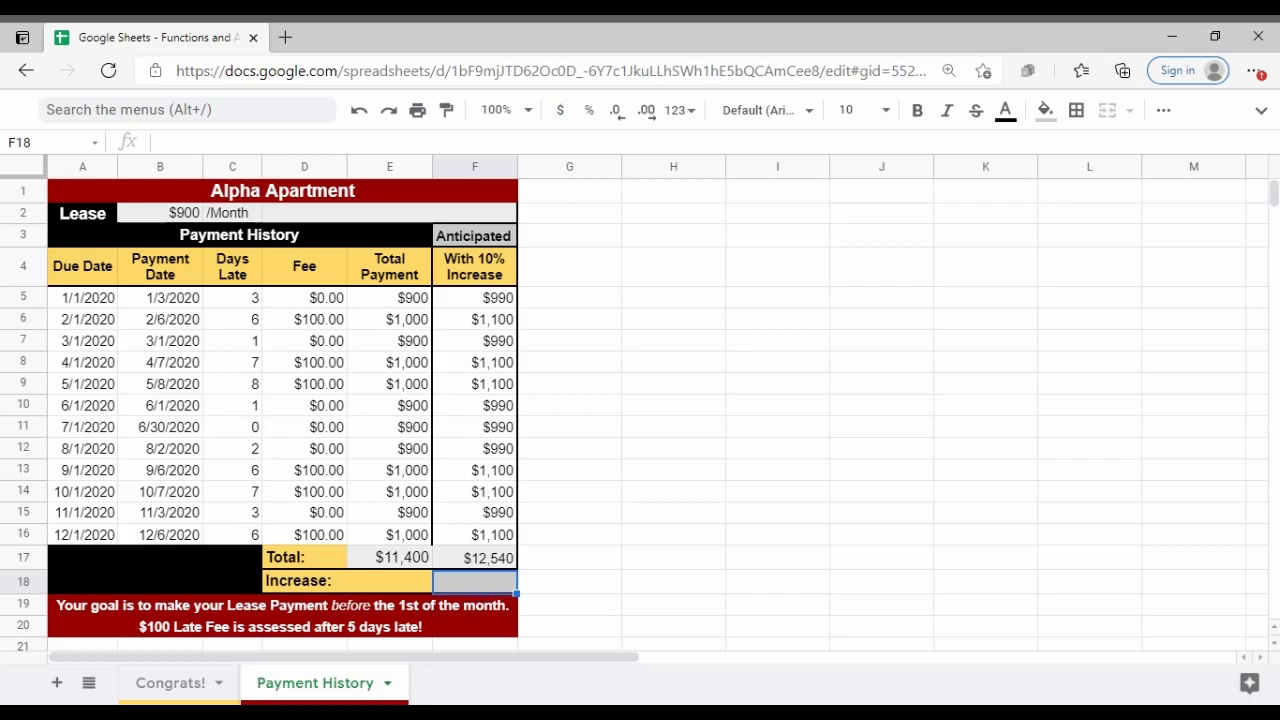
# Enter =F17-E17 in the Increase cell F18 to calculate the difference between the two totals, and check the formula
pyautogui.write('=')
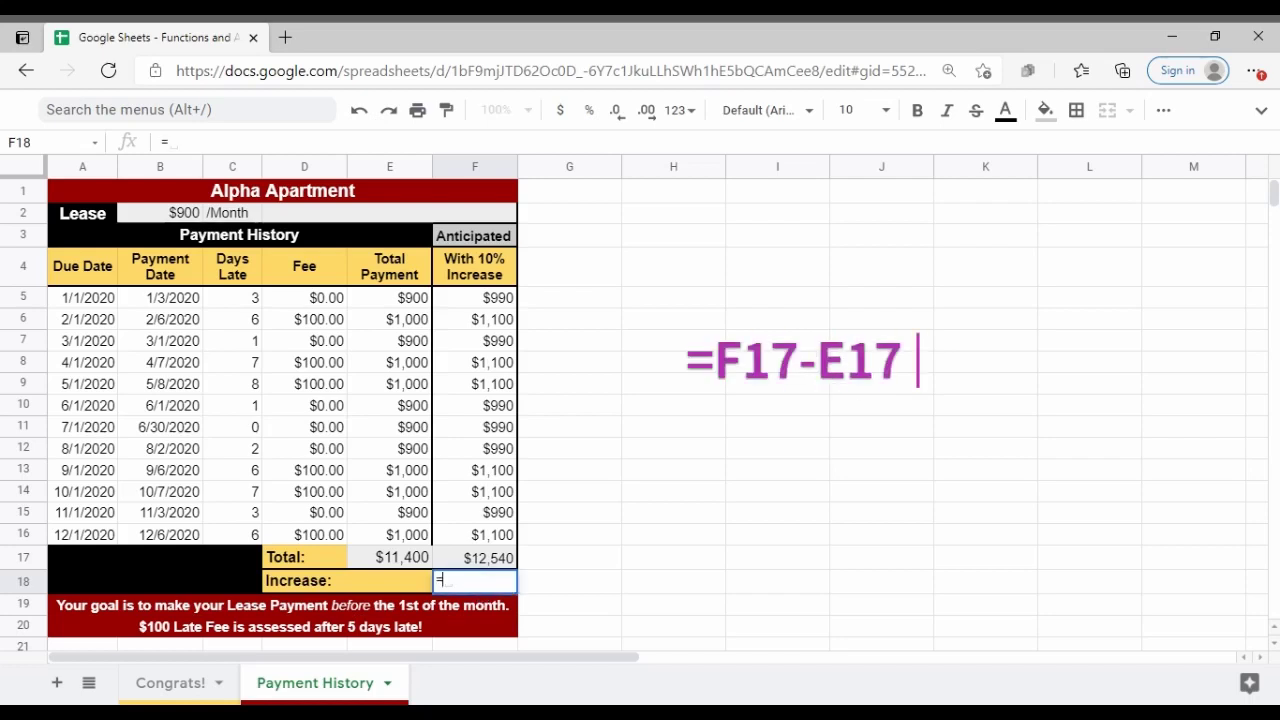
pyautogui.write('F')
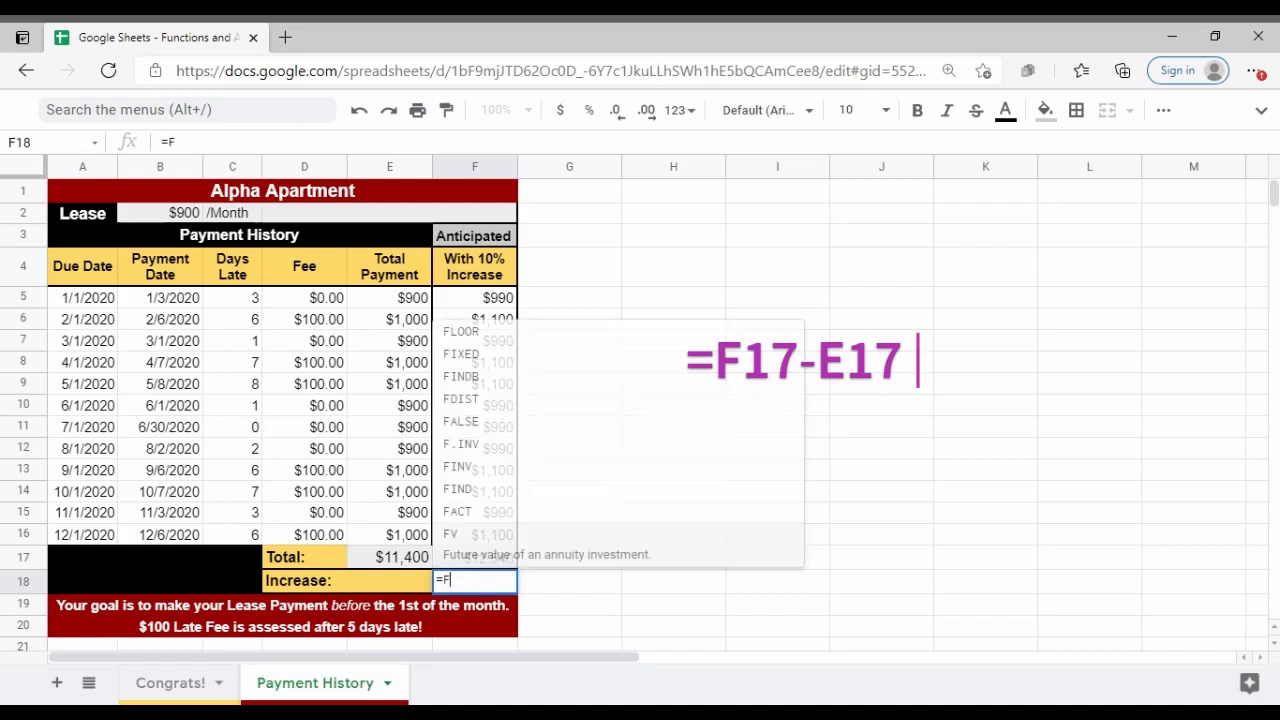
pyautogui.write('17')
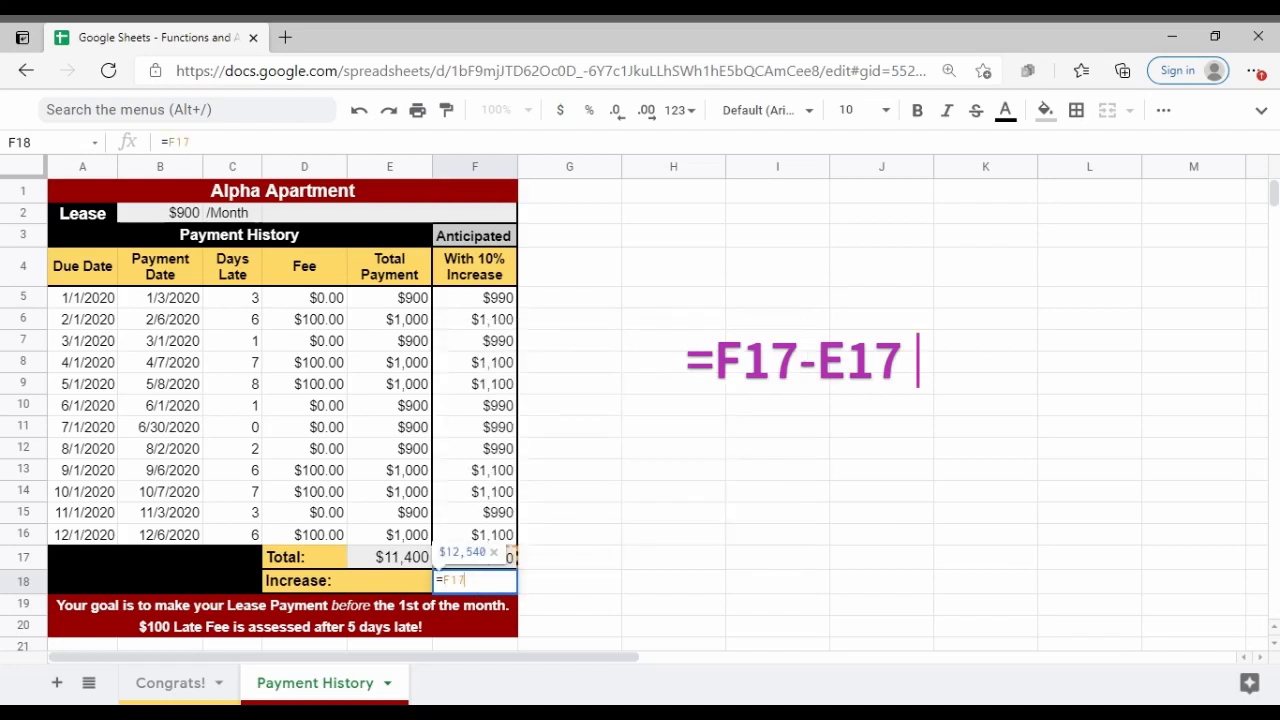
pyautogui.write('-F')
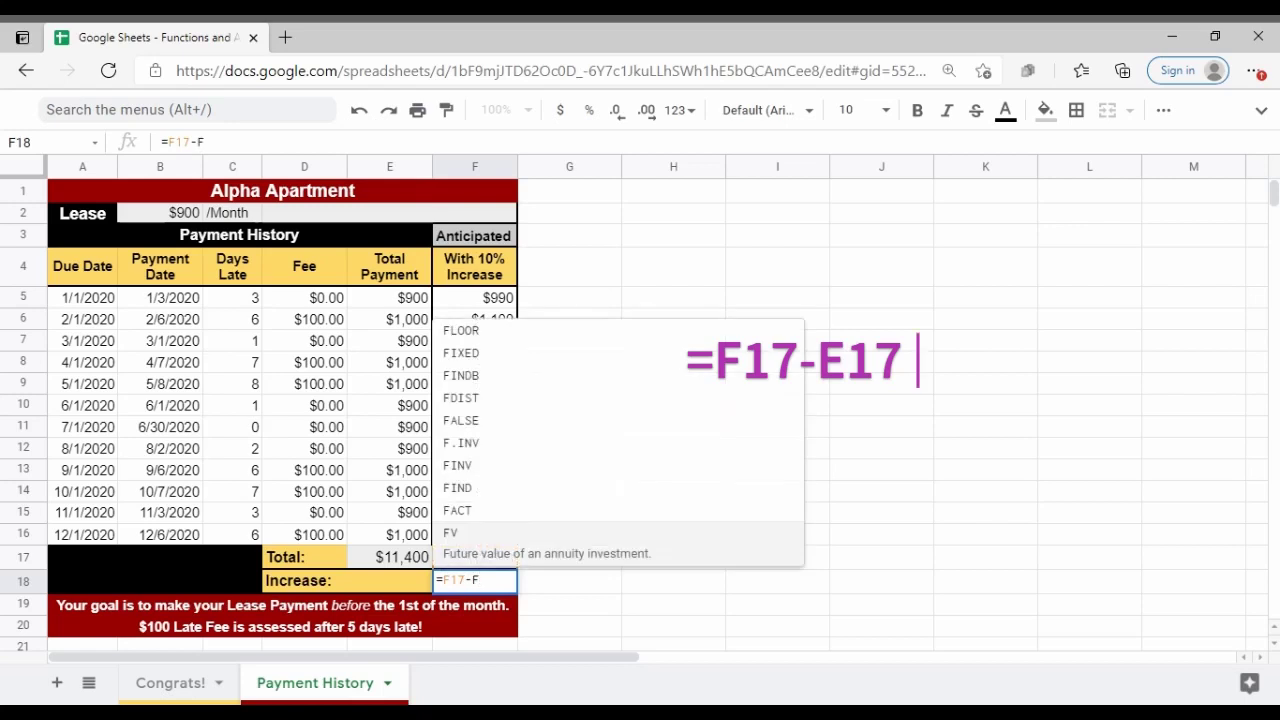
pyautogui.press('BackSpace')
pyautogui.write('E')
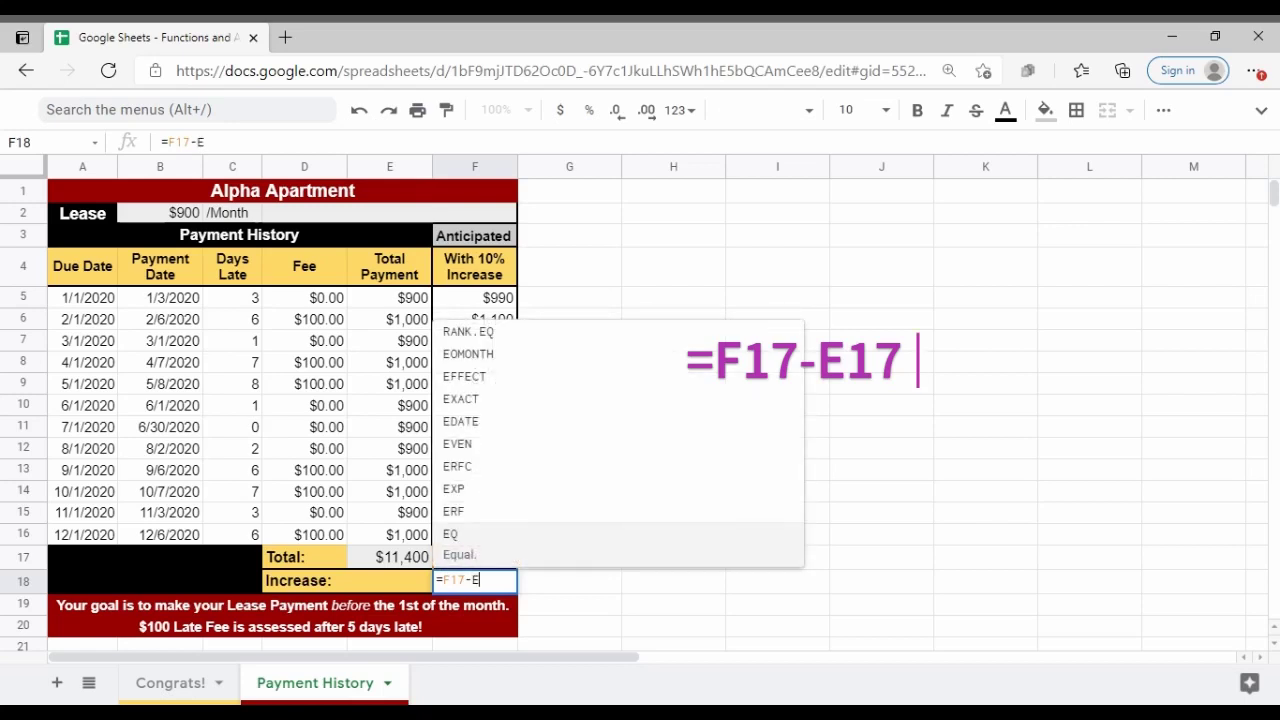
pyautogui.write('17')
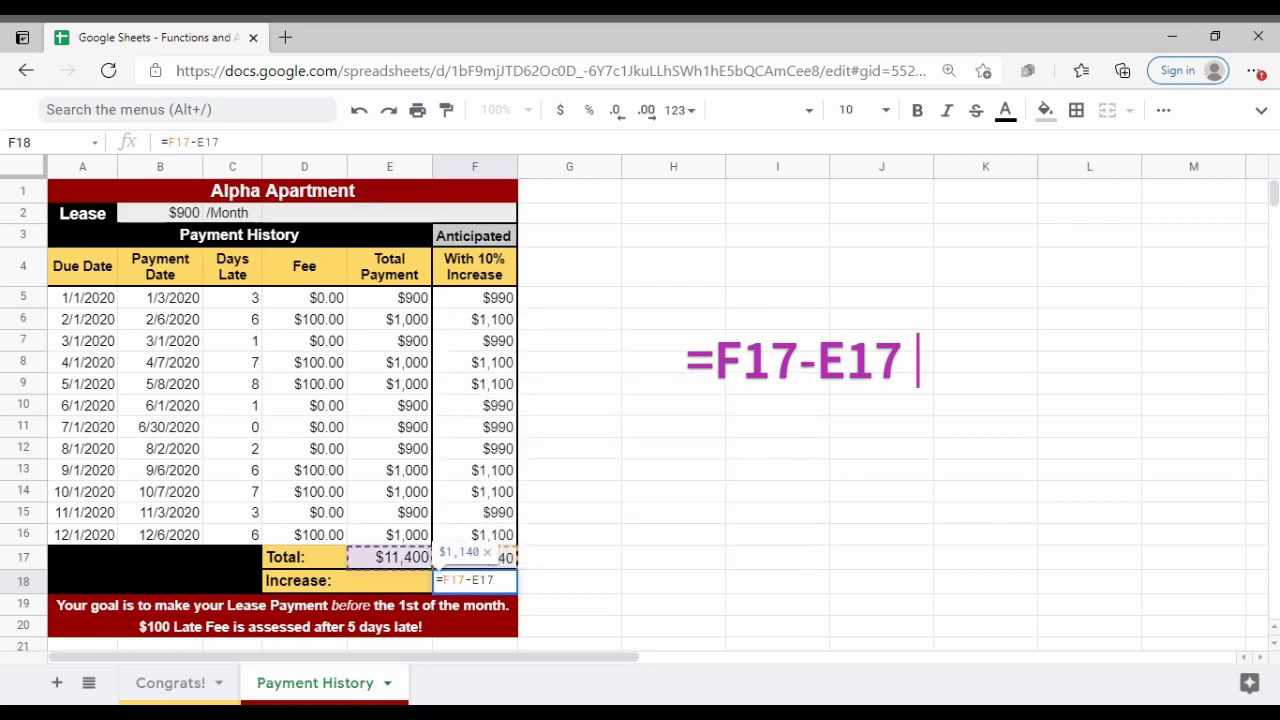
pyautogui.press('Return')
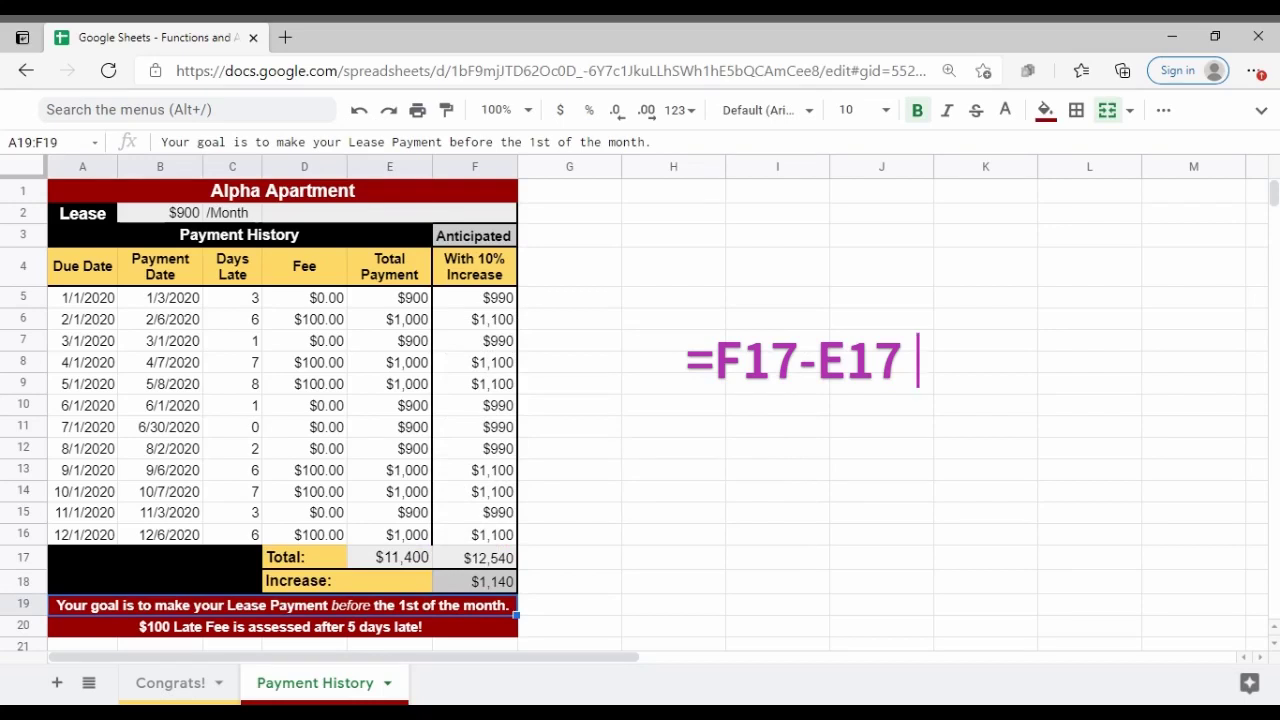
pyautogui.click(486, 588)
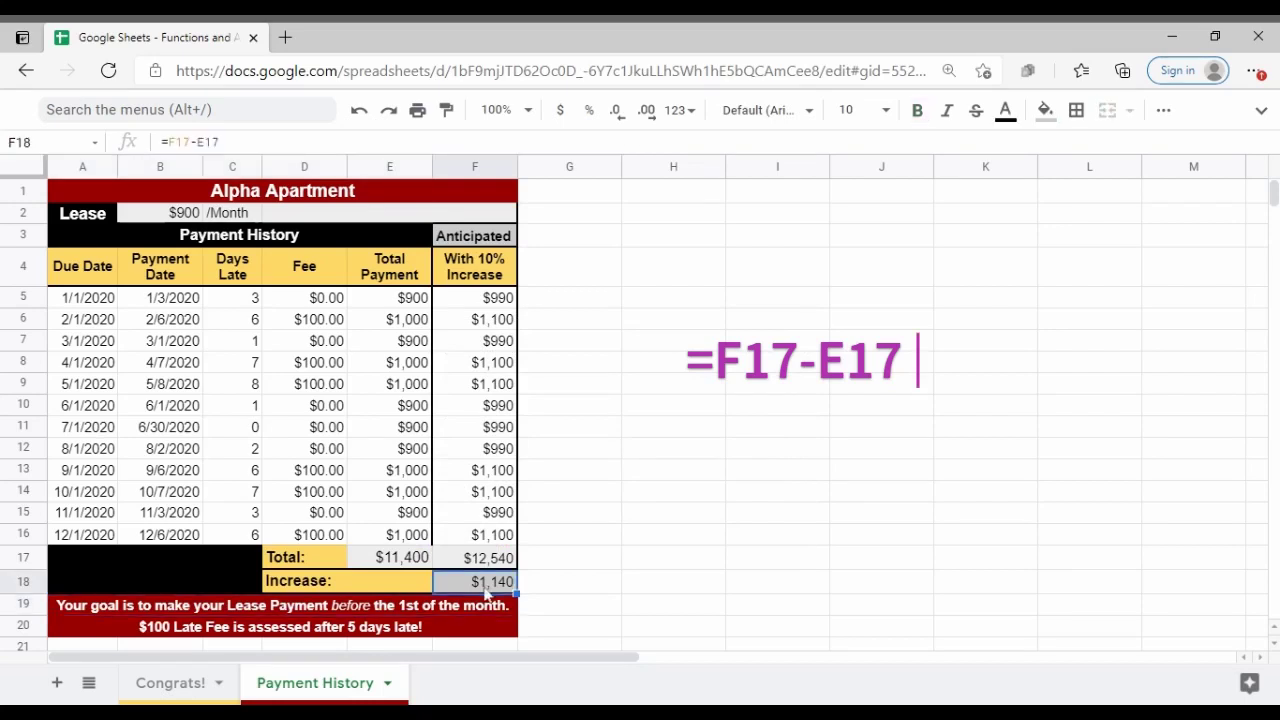
pyautogui.click(583, 587)
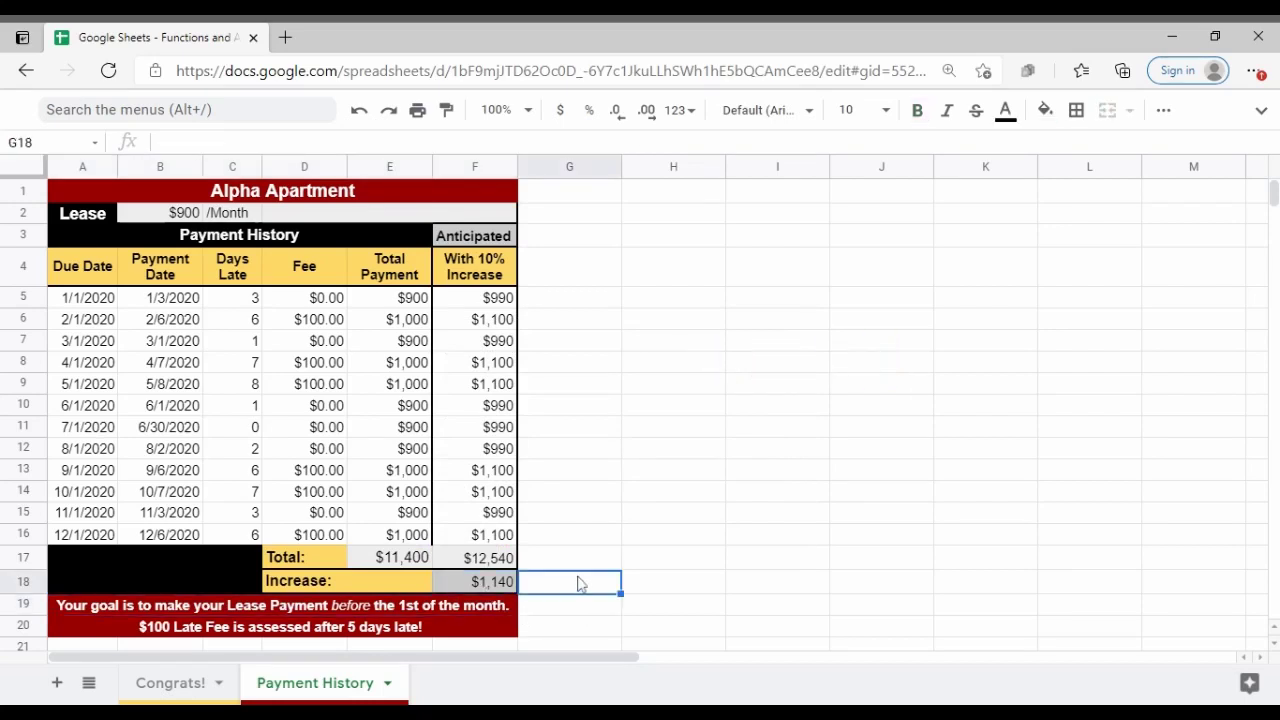